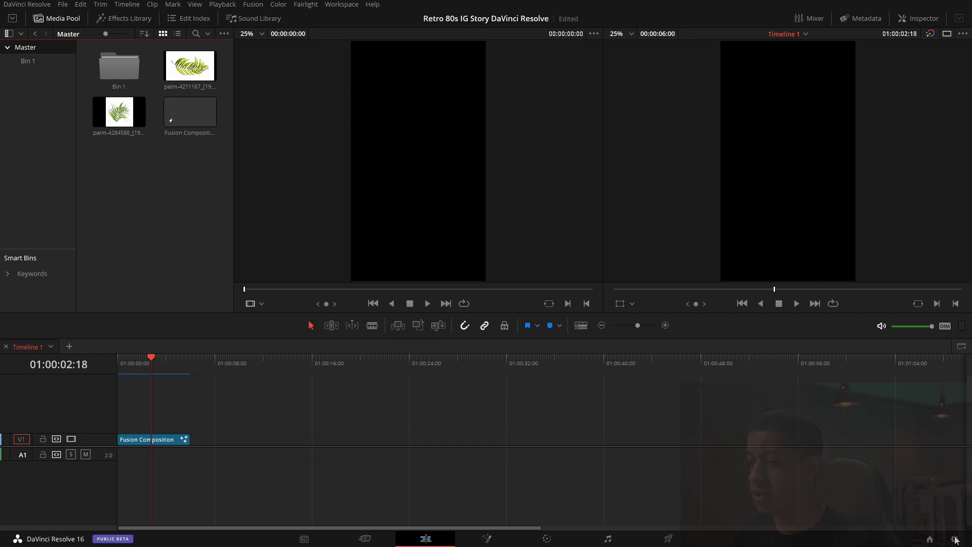
# Review the timeline resolution and frame rate in the project settings
pyautogui.click(954, 539)
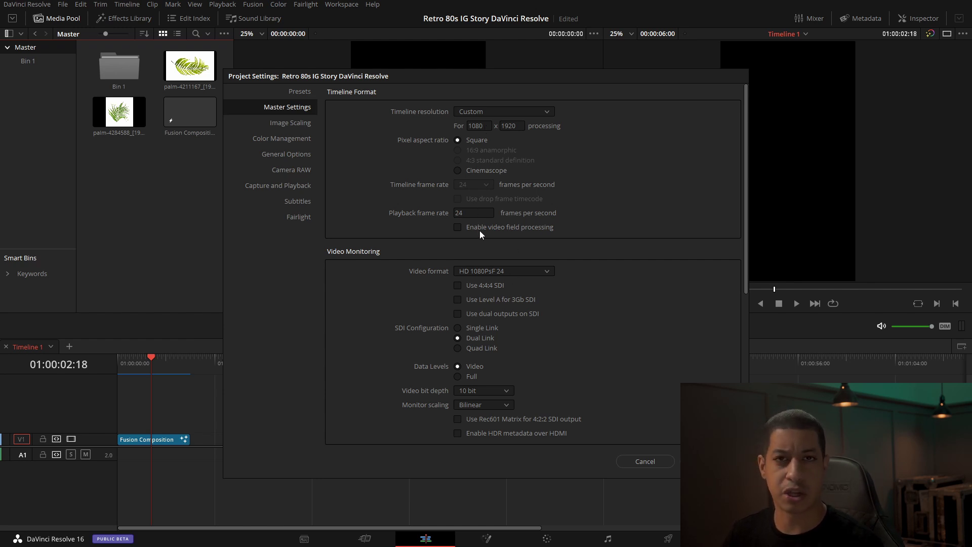
pyautogui.click(644, 462)
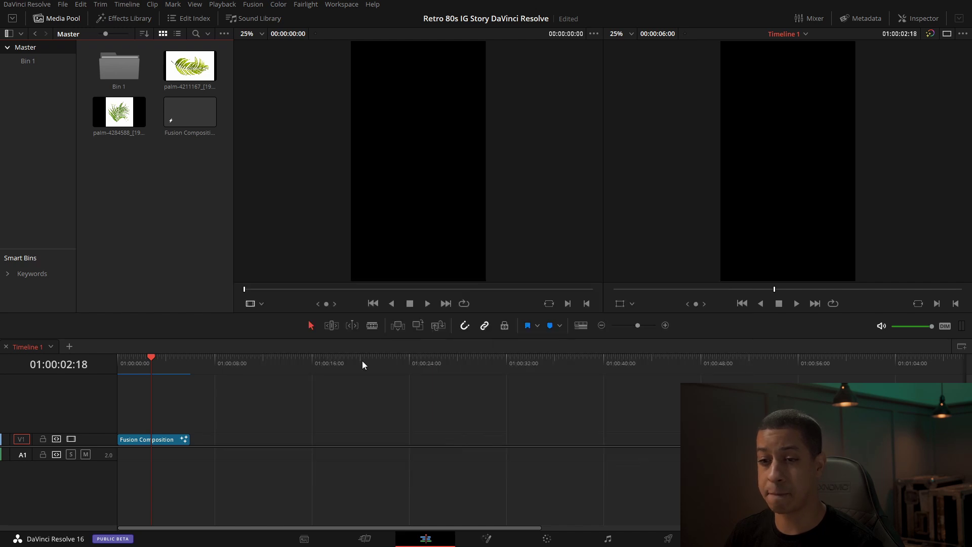
# Undo the earlier Fusion composition and create a new Fusion composition clip with a duration of 6 seconds
pyautogui.hotkey('ctrl', 'z')
pyautogui.rightClick(161, 203)
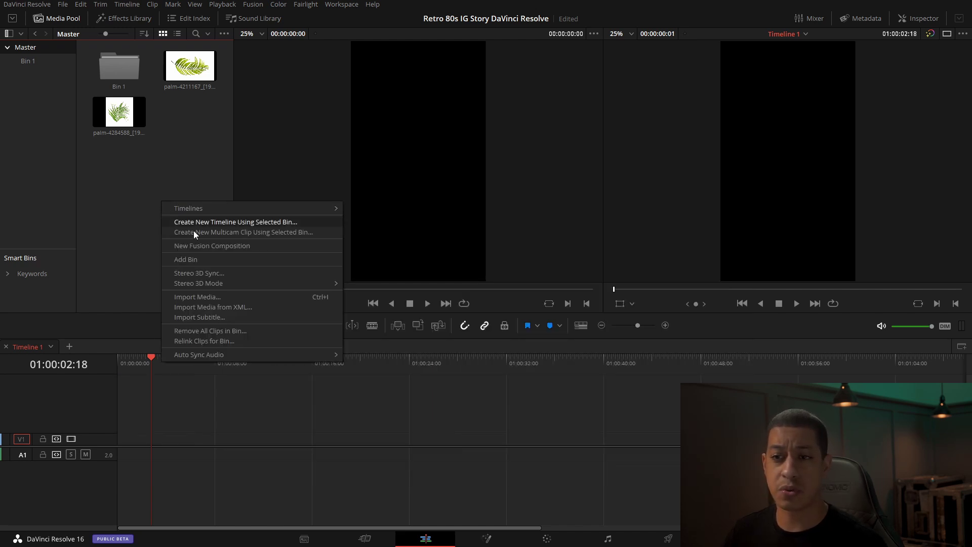
pyautogui.click(170, 185)
pyautogui.rightClick(170, 186)
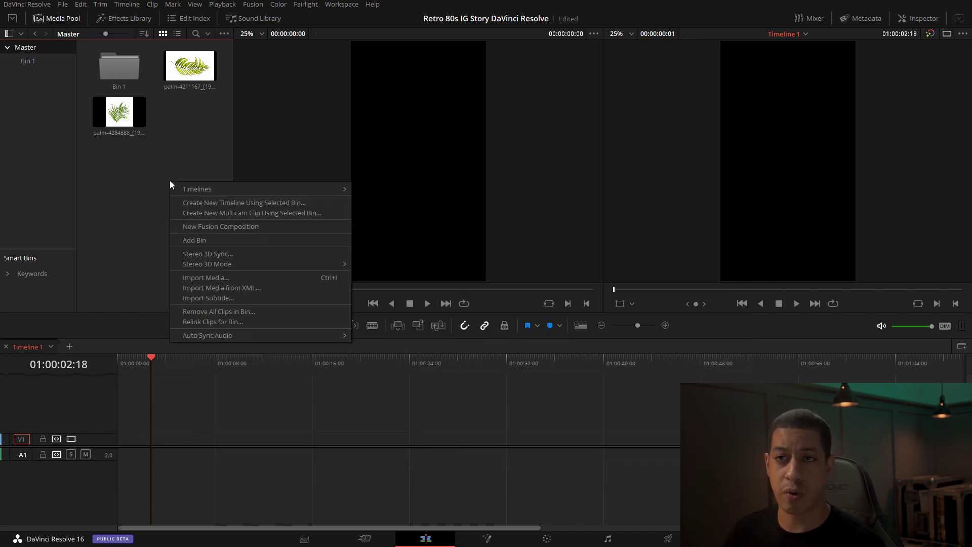
pyautogui.click(214, 227)
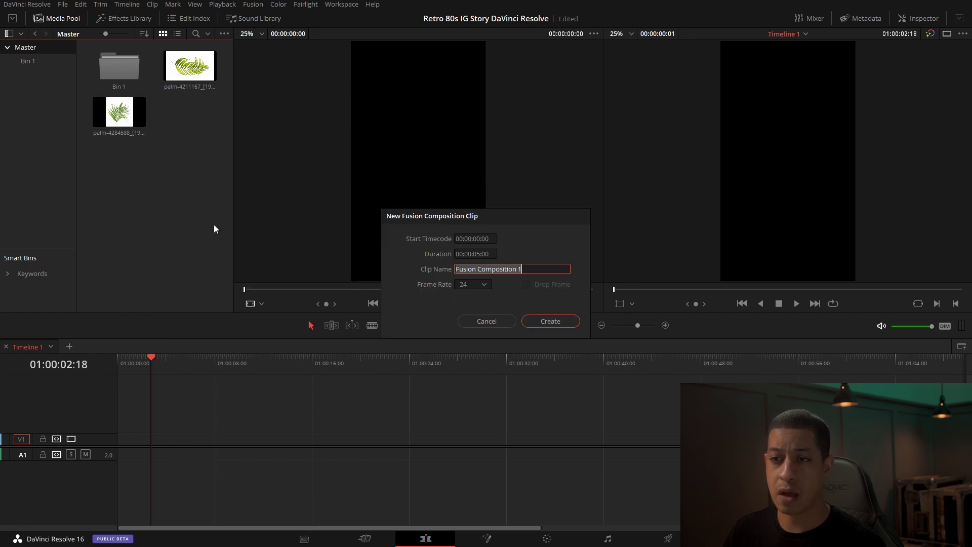
pyautogui.click(480, 255)
pyautogui.click(484, 256)
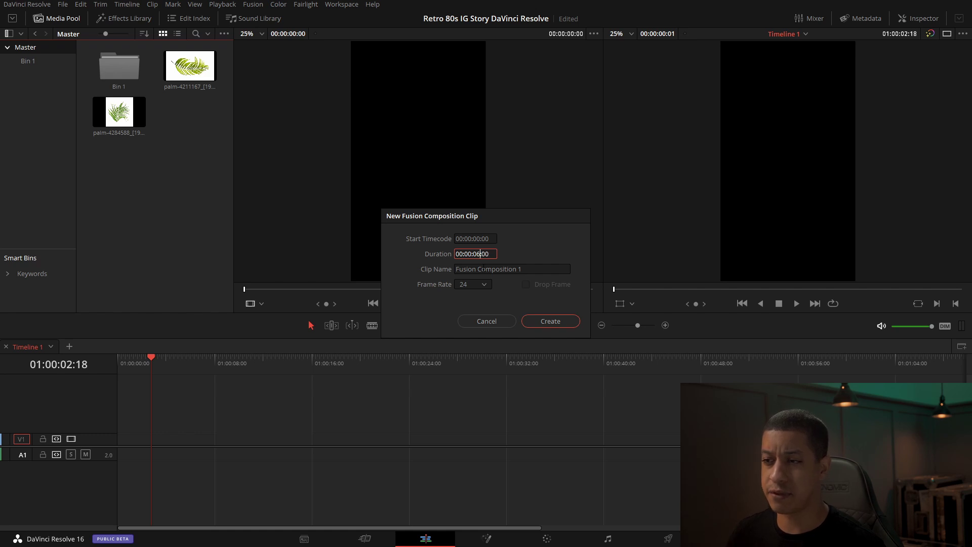
pyautogui.click(567, 320)
# Place the new Fusion composition at the start of video track 1 with the playhead over it
pyautogui.moveTo(186, 137); pyautogui.dragTo(165, 444)
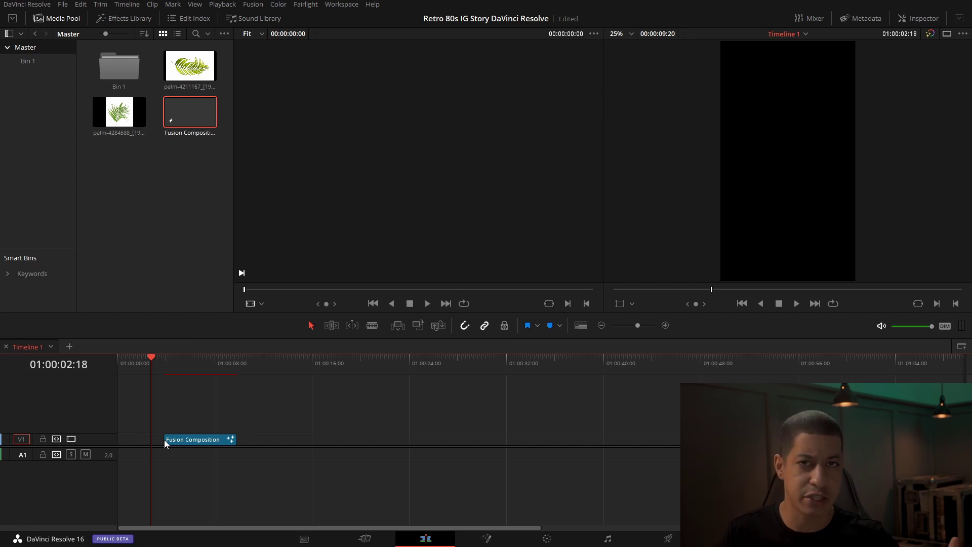
pyautogui.moveTo(185, 441); pyautogui.dragTo(142, 447)
pyautogui.moveTo(154, 363); pyautogui.dragTo(154, 362)
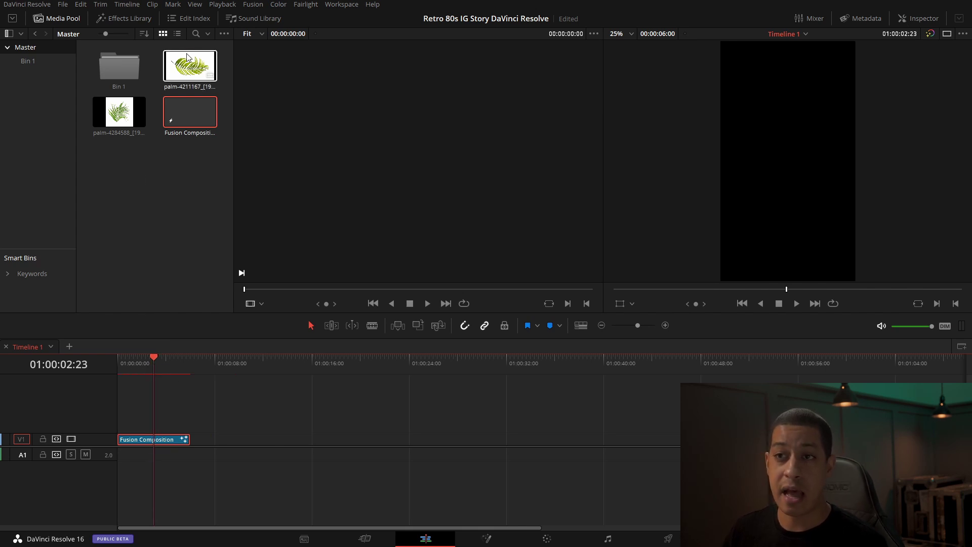
# Open the composition on the Fusion page and hide the Spline editor to widen the node area
pyautogui.click(122, 115)
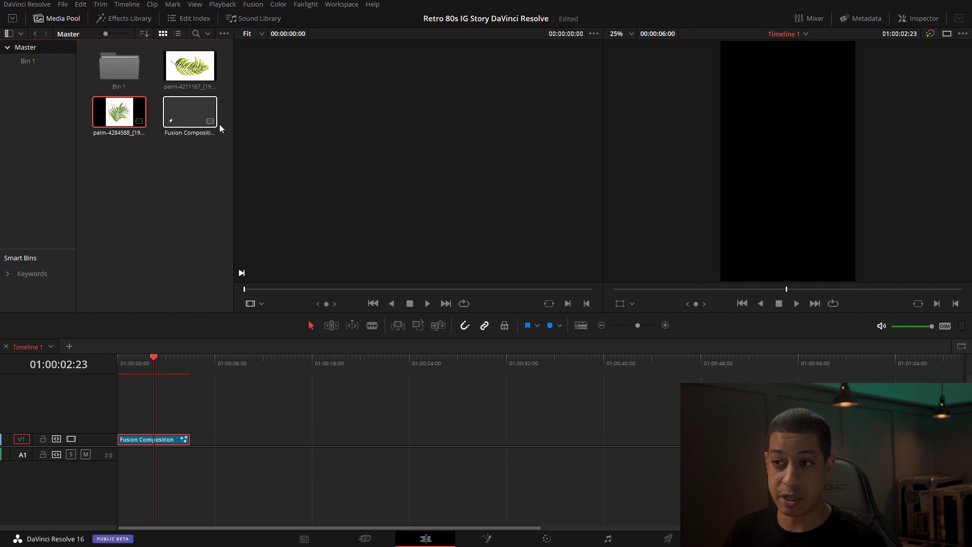
pyautogui.click(164, 227)
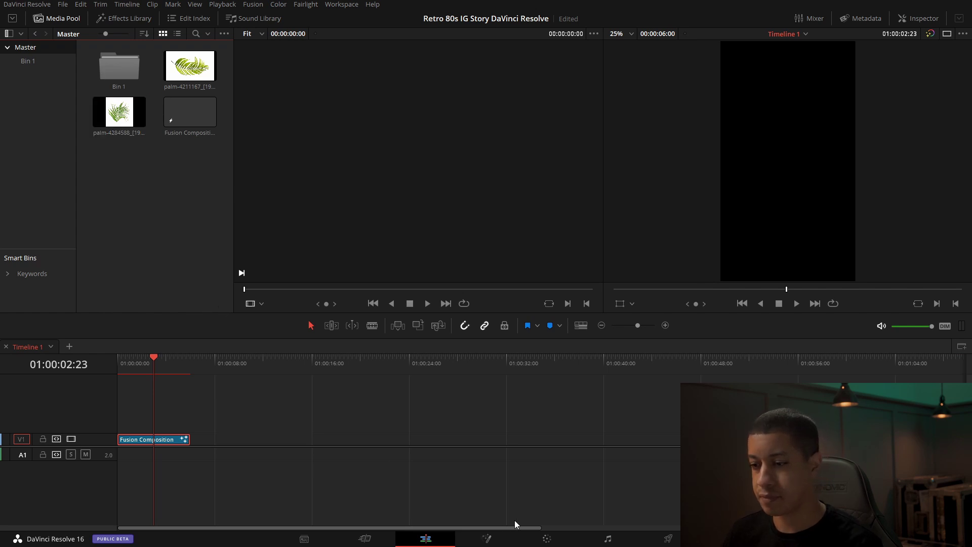
pyautogui.click(487, 538)
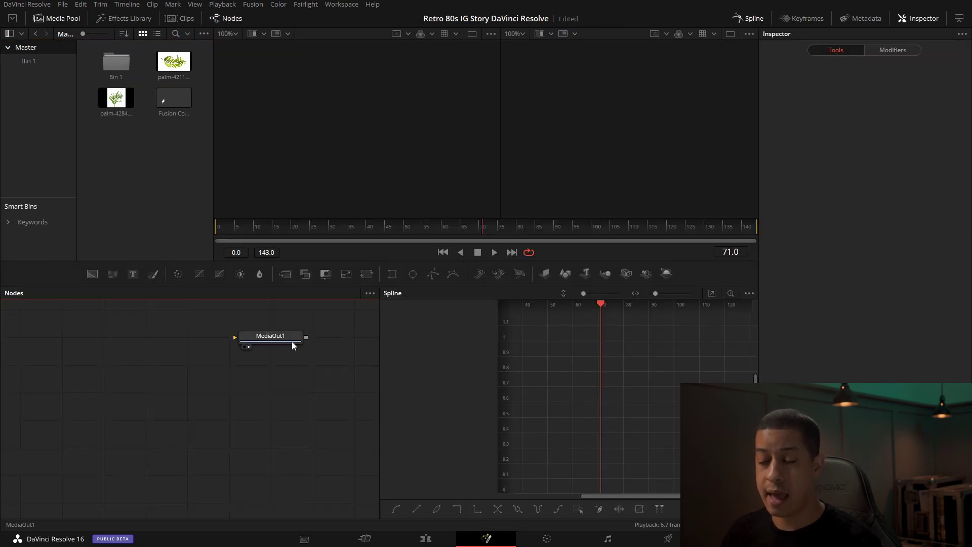
pyautogui.moveTo(277, 344); pyautogui.dragTo(287, 357)
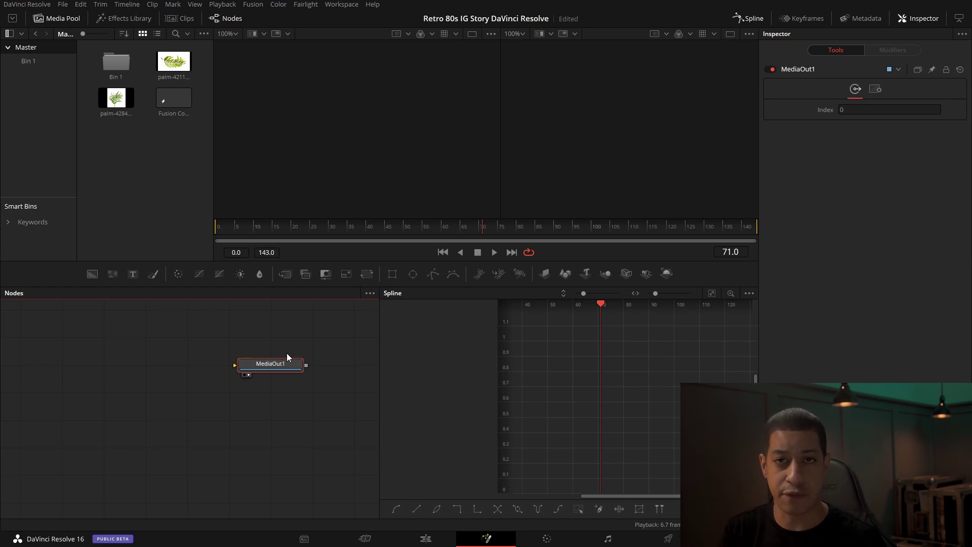
pyautogui.click(180, 18)
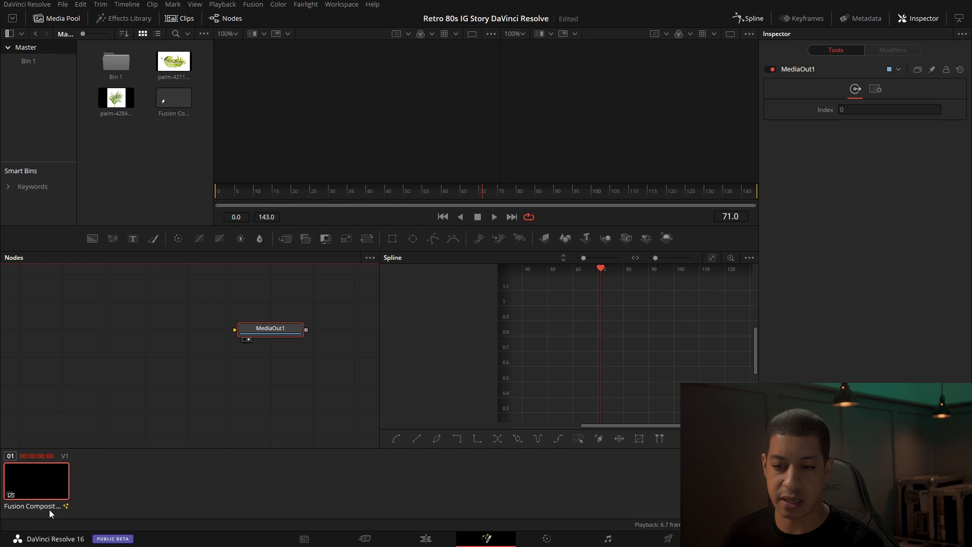
pyautogui.click(179, 18)
pyautogui.click(753, 19)
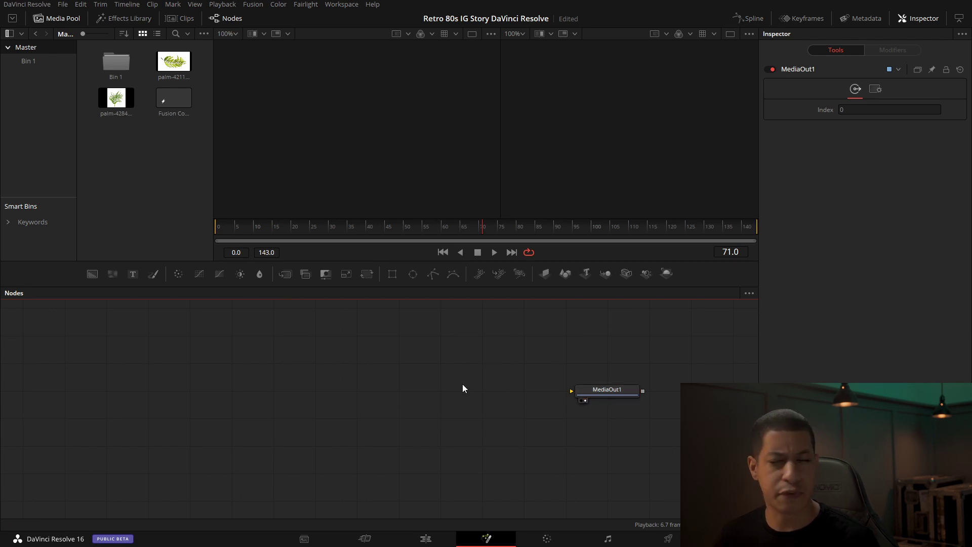
# Add a Background node, show it in the second viewer and enlarge the viewer area
pyautogui.moveTo(113, 274); pyautogui.dragTo(461, 347)
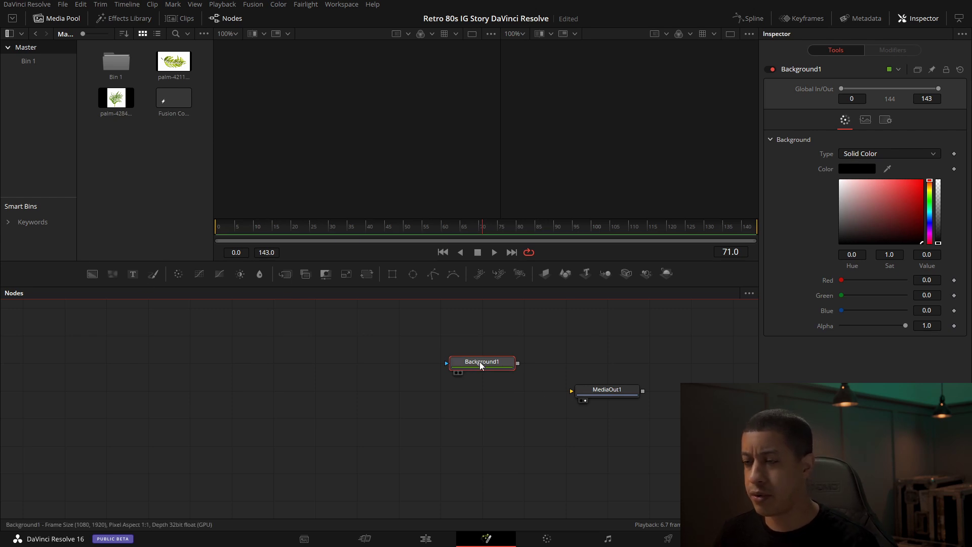
pyautogui.moveTo(583, 158); pyautogui.dragTo(584, 159)
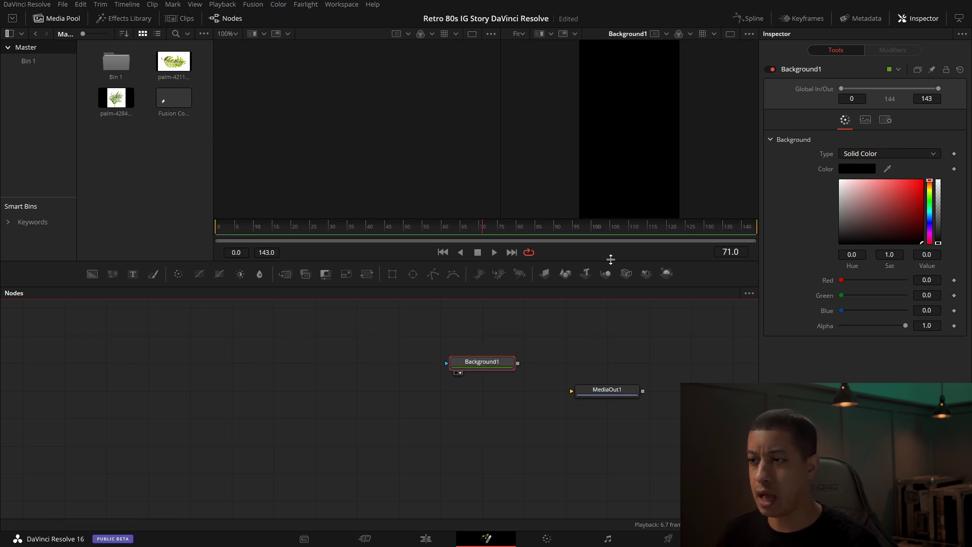
pyautogui.moveTo(593, 262); pyautogui.dragTo(598, 274)
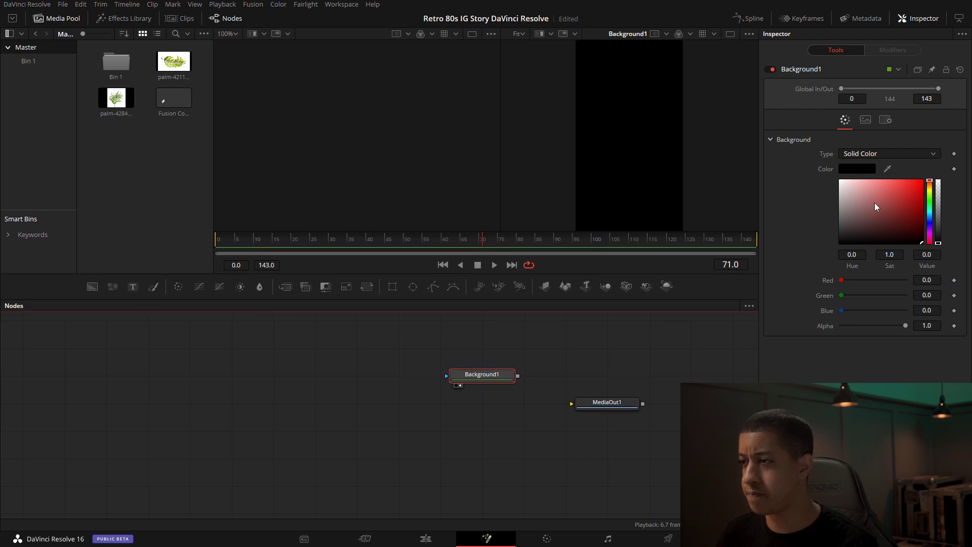
# Give Background1 a radial gradient starting at about 0.43, 0.55 and ending near the frame's lower-right corner at about 0.89, 0.04
pyautogui.click(907, 157)
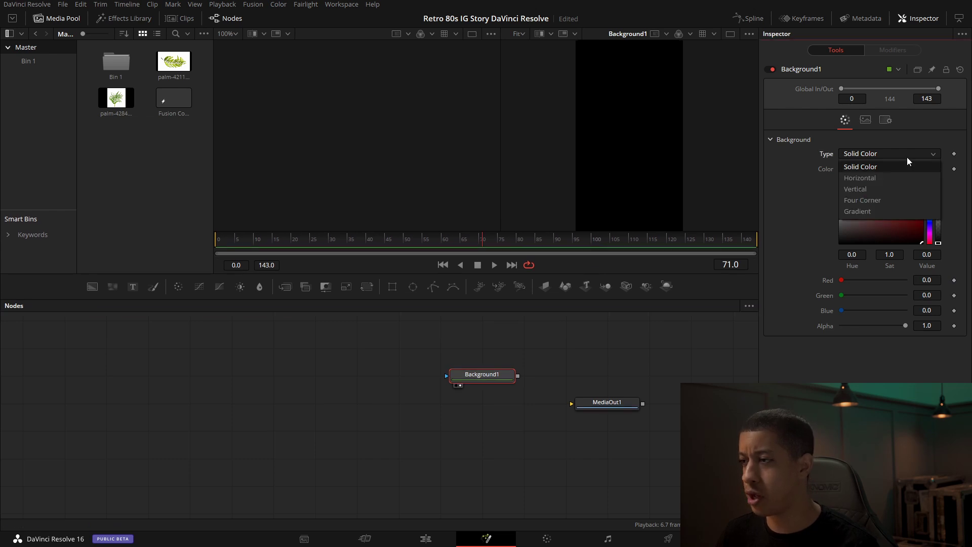
pyautogui.click(895, 209)
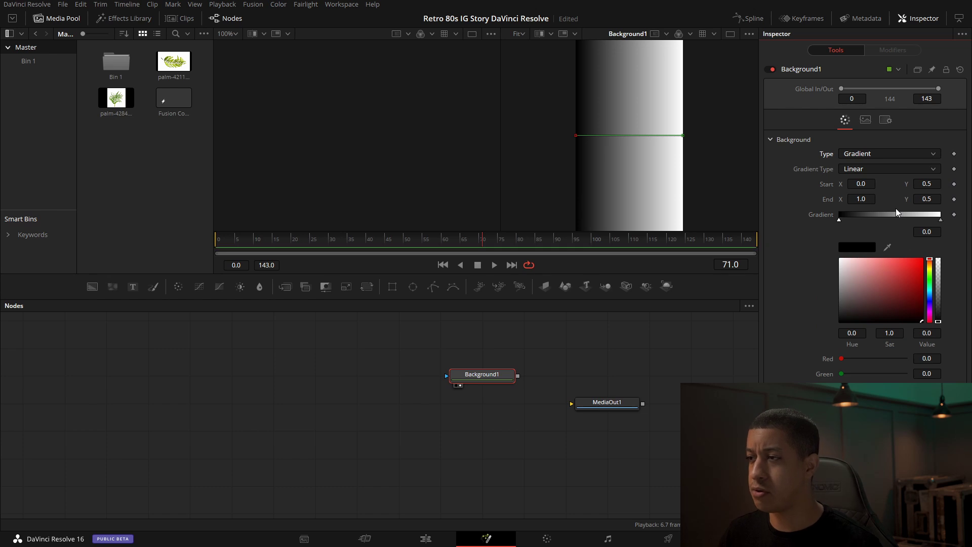
pyautogui.click(883, 172)
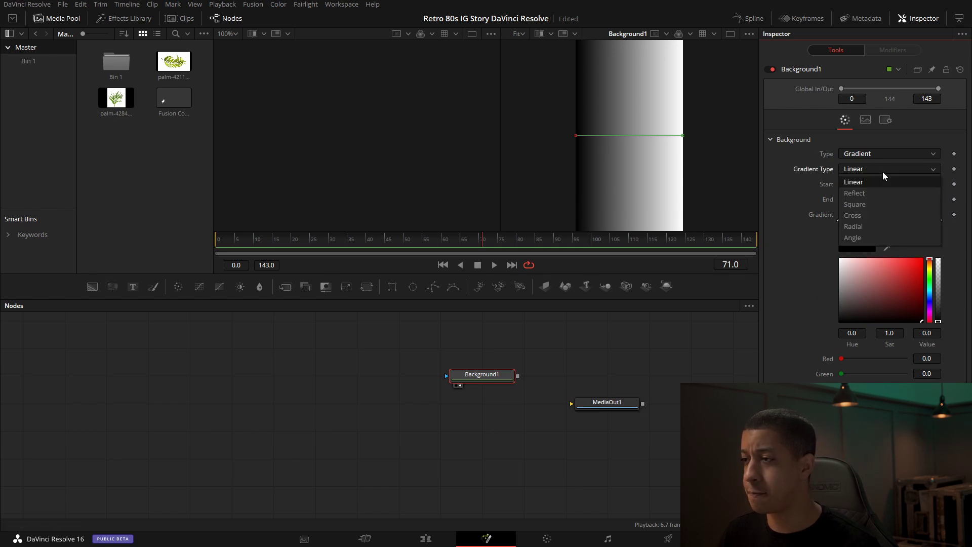
pyautogui.click(889, 228)
pyautogui.moveTo(577, 135); pyautogui.dragTo(622, 127)
pyautogui.moveTo(684, 135); pyautogui.dragTo(672, 224)
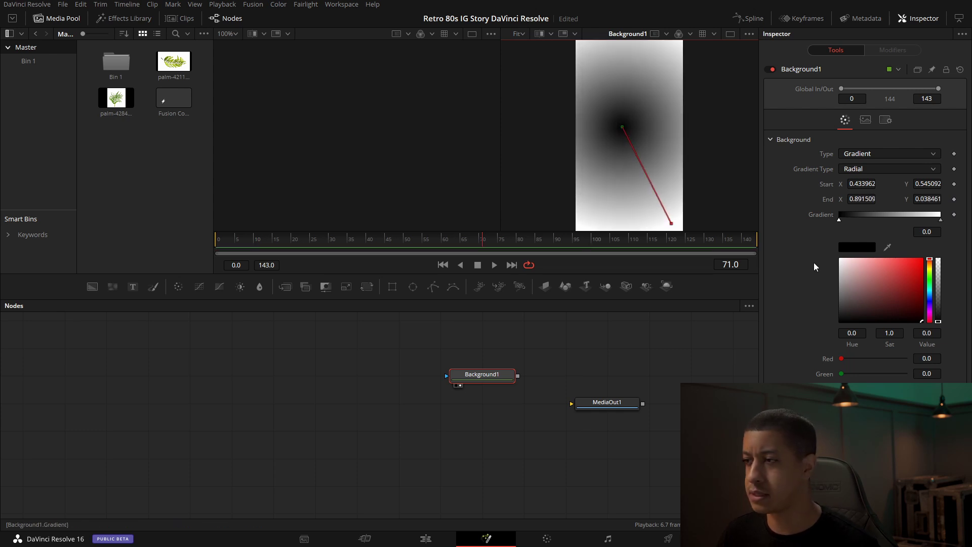
# Color the gradient's start stop orange (hue about 0.088) and its end stop magenta (hue about 0.832)
pyautogui.moveTo(929, 261)
pyautogui.mouseDown()
pyautogui.moveTo(915, 266)
pyautogui.moveTo(921, 256)
pyautogui.mouseUp()
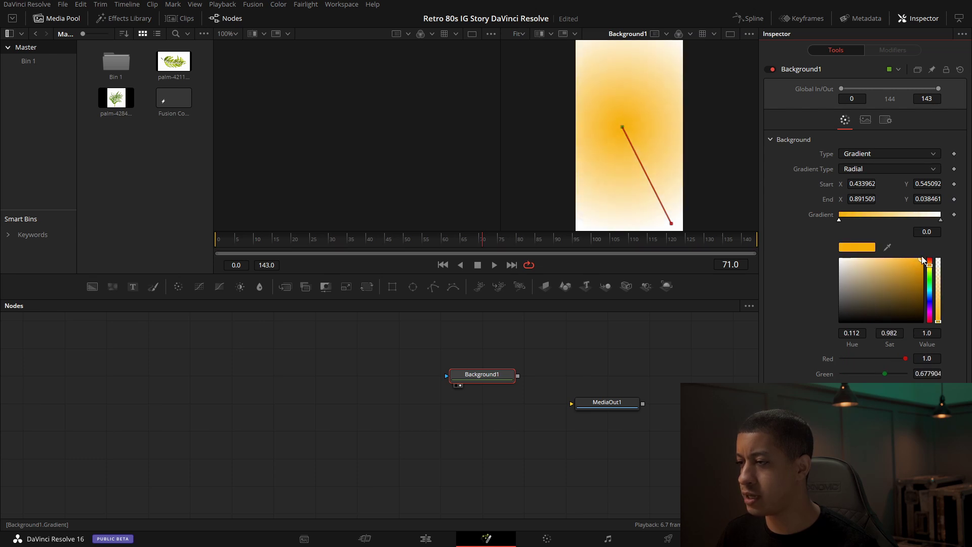
pyautogui.click(930, 263)
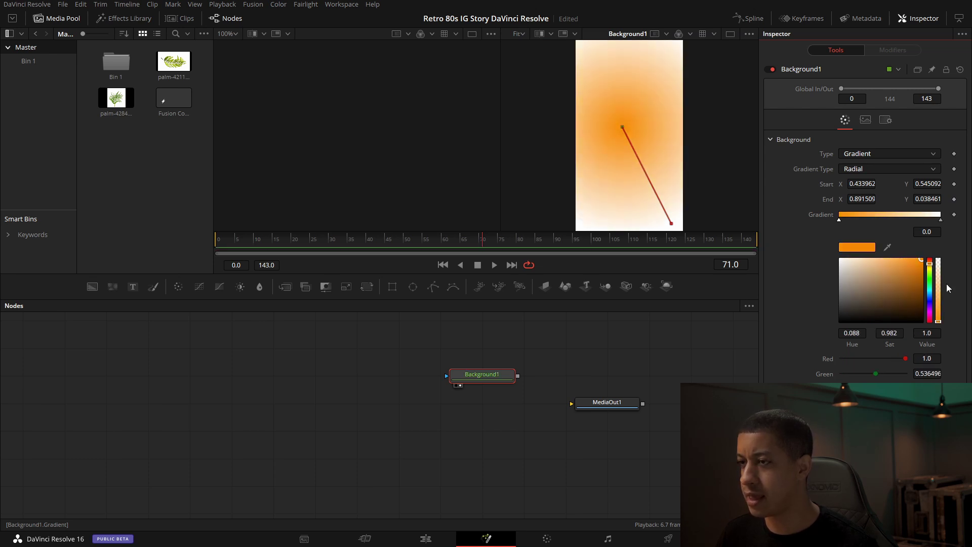
pyautogui.click(941, 220)
pyautogui.moveTo(933, 312)
pyautogui.mouseDown()
pyautogui.moveTo(932, 303)
pyautogui.moveTo(933, 311)
pyautogui.mouseUp()
pyautogui.click(922, 260)
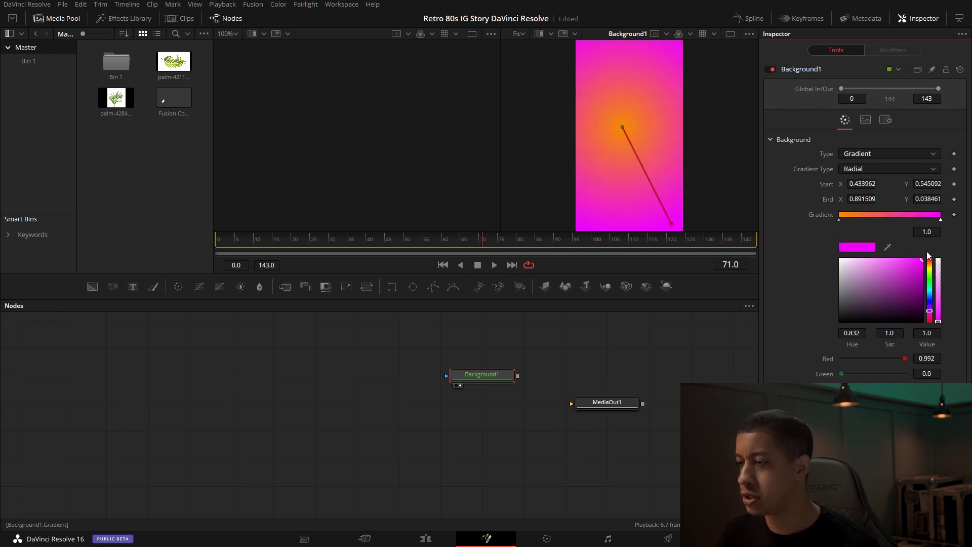
# Center the radial gradient's start at X 0.5, Y 0.5 and stretch its end point to the frame's lower-right corner
pyautogui.moveTo(672, 224); pyautogui.dragTo(683, 231)
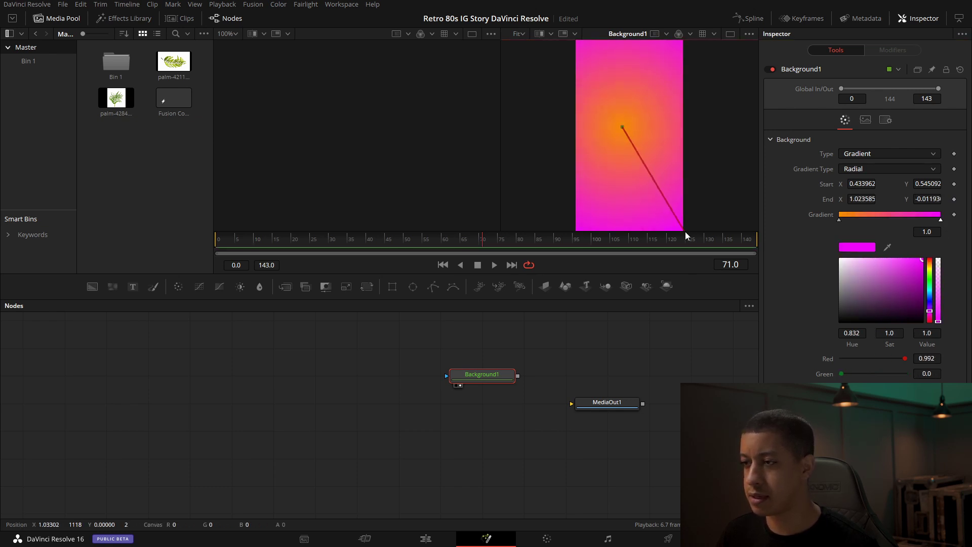
pyautogui.moveTo(624, 131); pyautogui.dragTo(628, 153)
pyautogui.doubleClick(868, 185)
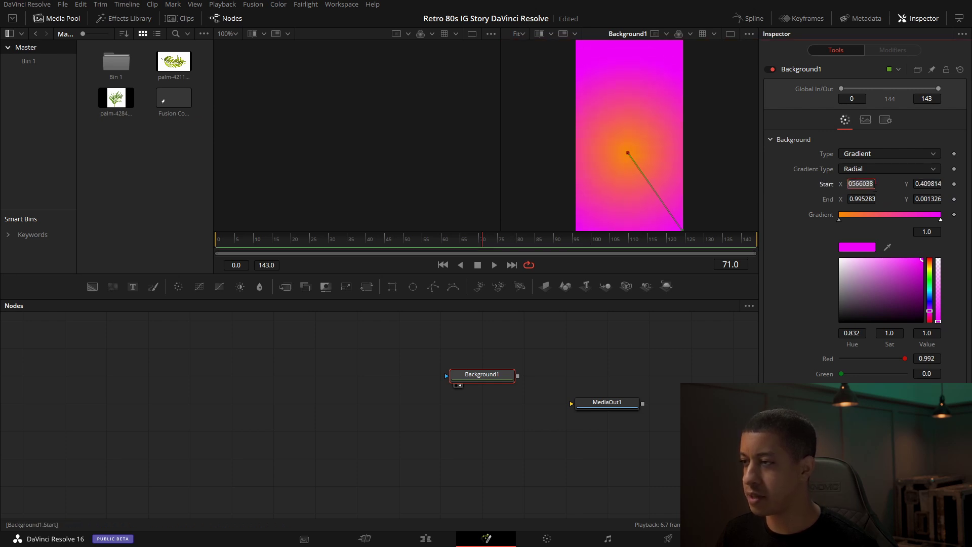
pyautogui.write('0.5')
pyautogui.press('Tab')
pyautogui.write('0.5')
pyautogui.press('Return')
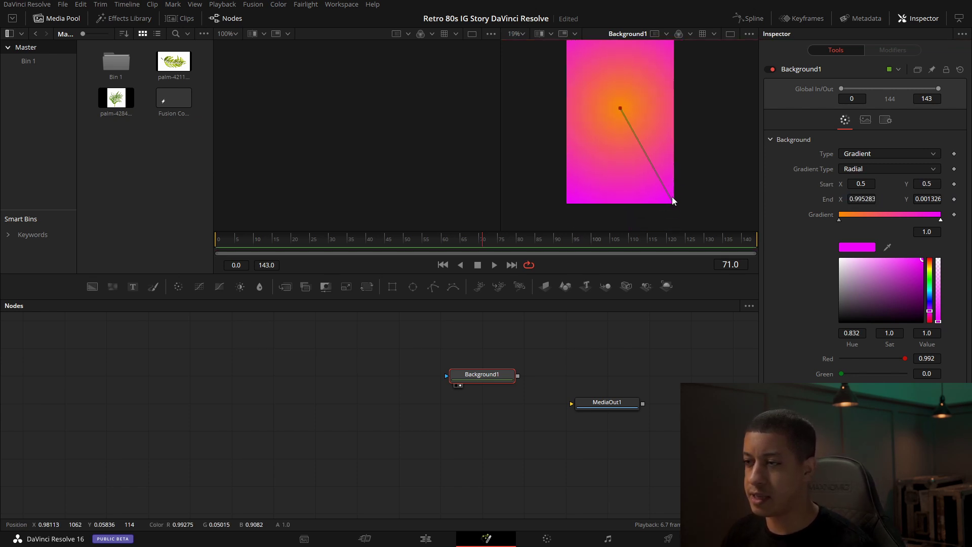
pyautogui.moveTo(673, 203)
pyautogui.mouseDown()
pyautogui.moveTo(640, 166)
pyautogui.moveTo(673, 204)
pyautogui.mouseUp()
pyautogui.moveTo(654, 169); pyautogui.dragTo(648, 195)
# Move the Background1 and MediaOut1 nodes aside and load the palm-4211167_[1920-1920].jpg image into the first viewer as a new node
pyautogui.moveTo(627, 411); pyautogui.dragTo(669, 411)
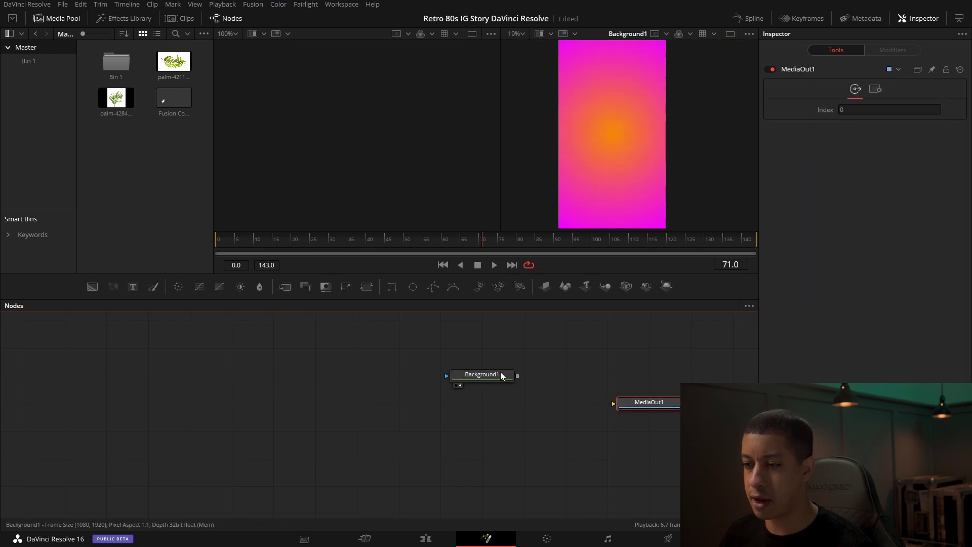
pyautogui.moveTo(502, 374); pyautogui.dragTo(543, 374)
pyautogui.click(397, 360)
pyautogui.moveTo(341, 400); pyautogui.dragTo(360, 393)
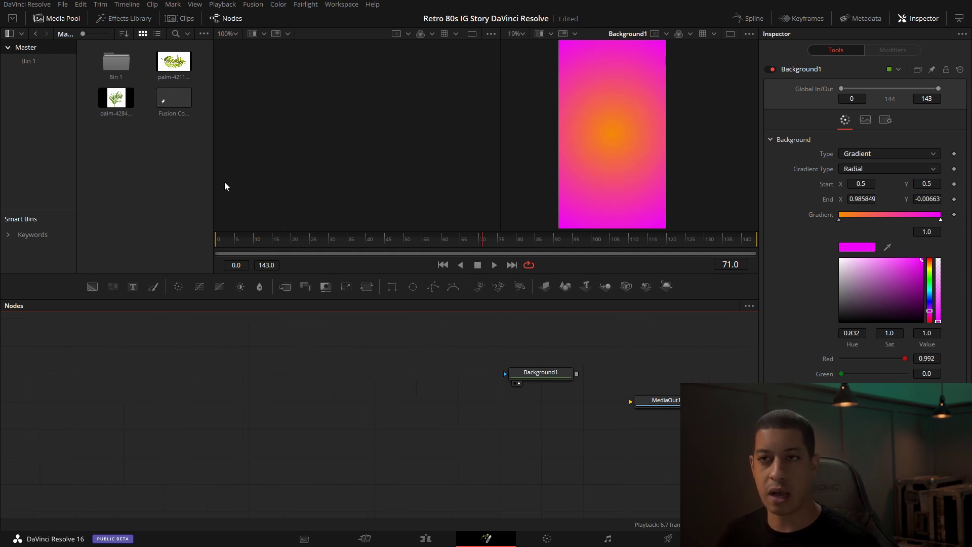
pyautogui.moveTo(173, 64); pyautogui.dragTo(336, 110)
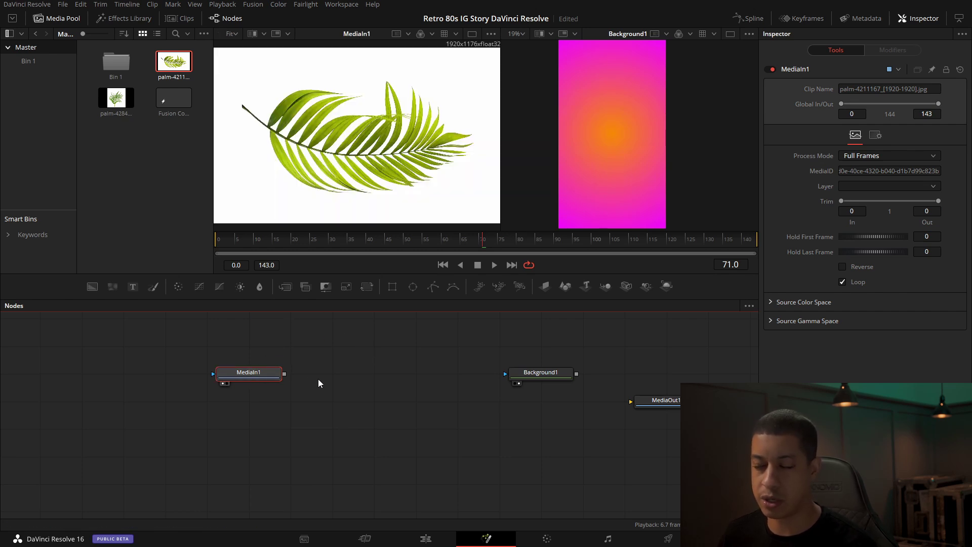
pyautogui.scroll(2, 363, 420)
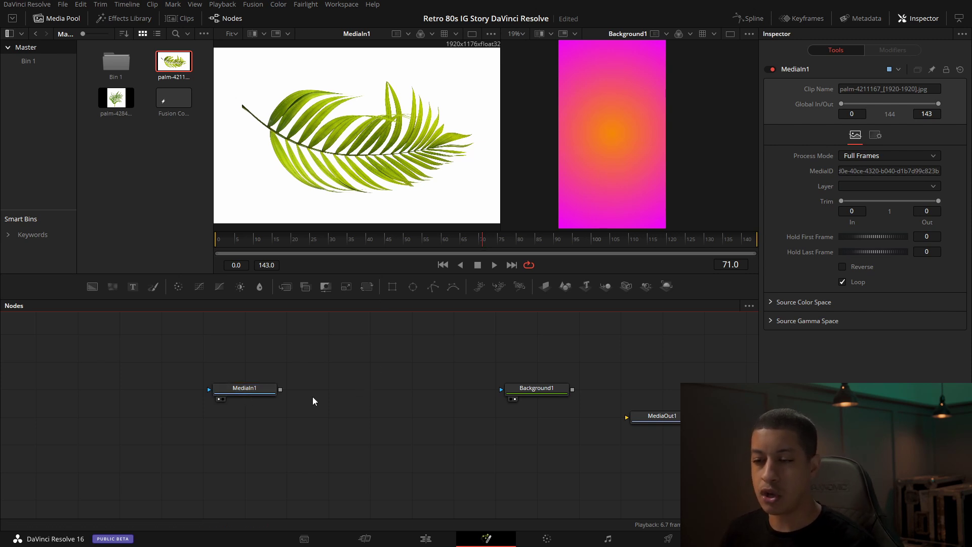
# Add a Chroma Keyer node and connect the MediaIn1 palm image's output to its input
pyautogui.hotkey('shift', 'space')
pyautogui.write('tv')
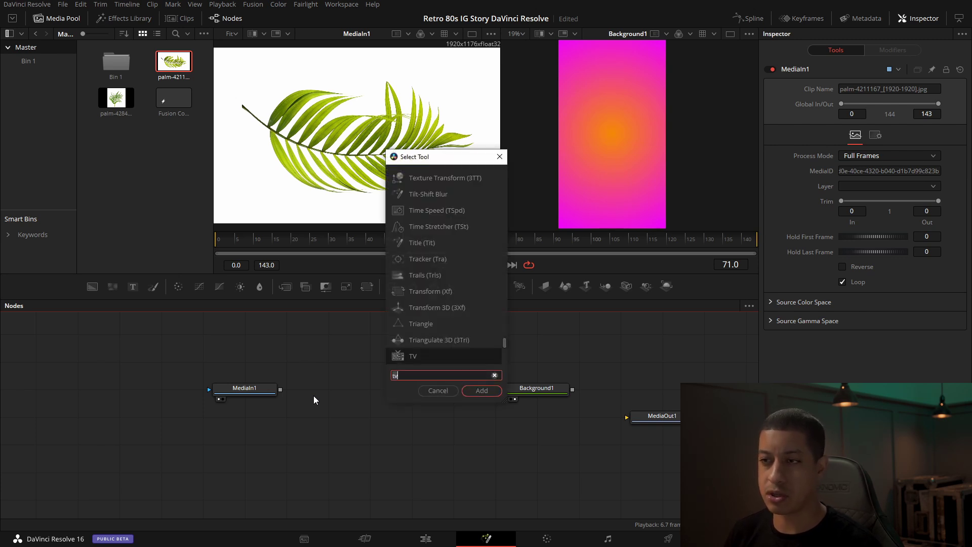
pyautogui.press('BackSpace')
pyautogui.press('BackSpace')
pyautogui.write('key')
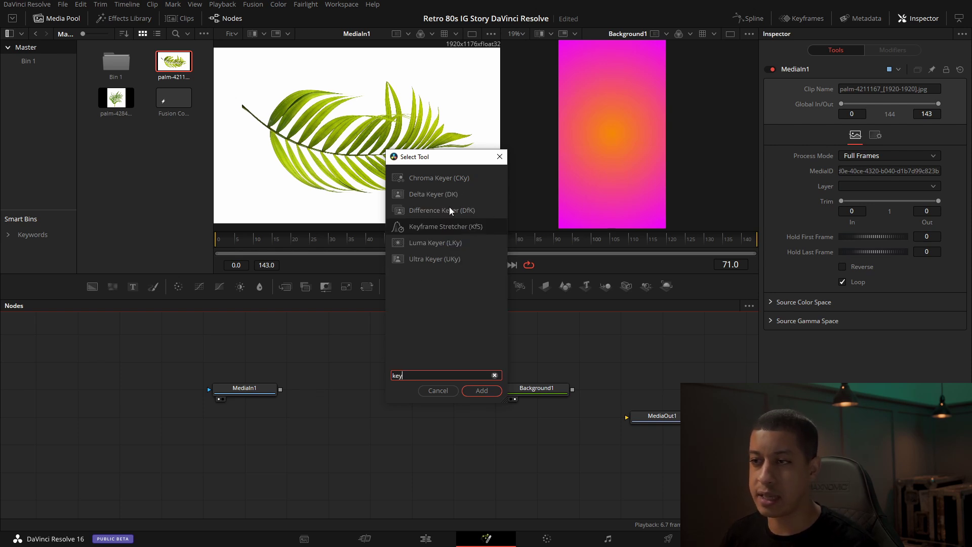
pyautogui.click(441, 178)
pyautogui.click(481, 391)
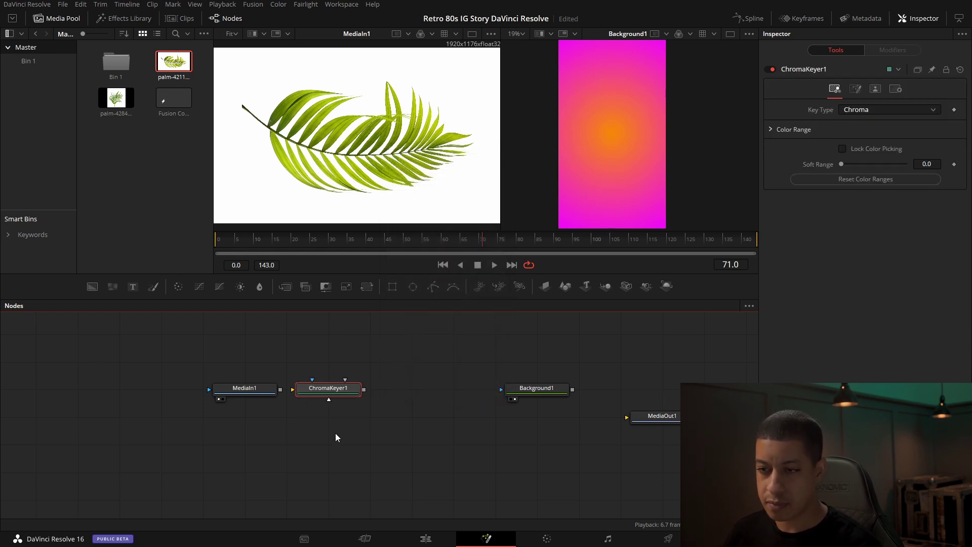
pyautogui.moveTo(280, 390); pyautogui.dragTo(305, 395)
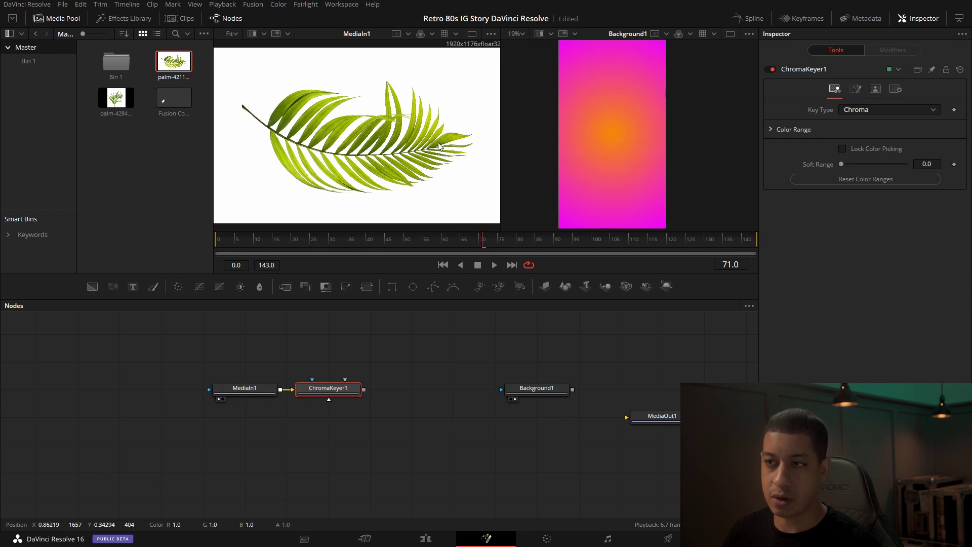
# Show the ChromaKeyer1 node's output in the first viewer
pyautogui.moveTo(325, 387); pyautogui.dragTo(363, 119)
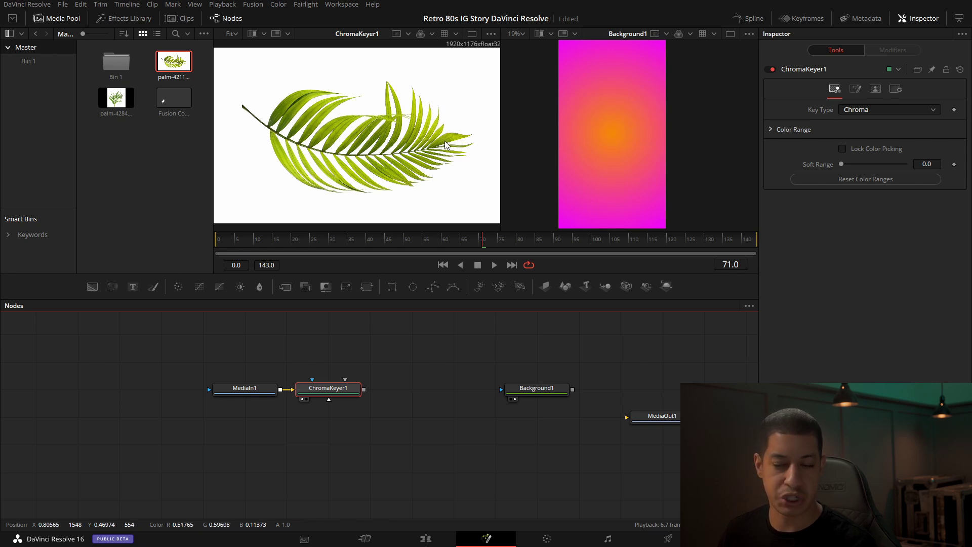
pyautogui.click(467, 196)
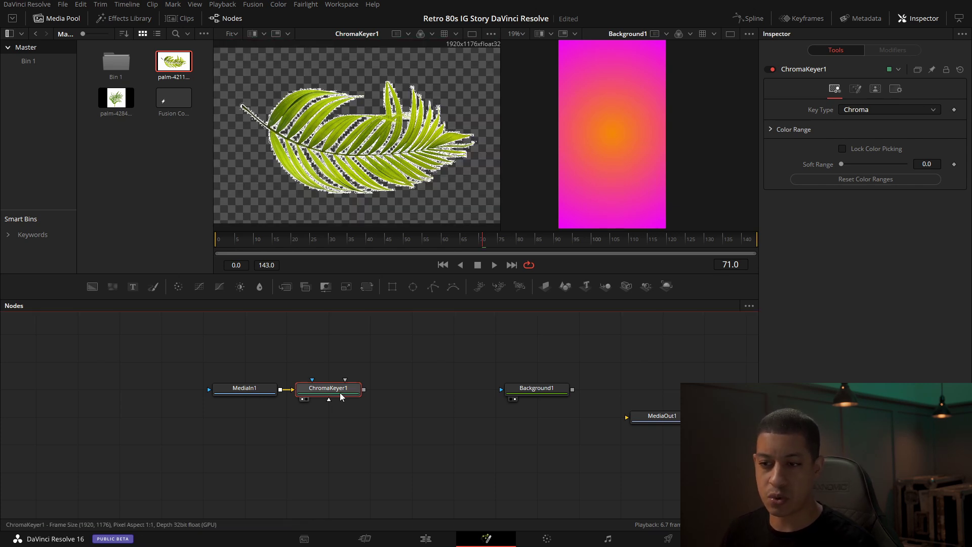
pyautogui.click(771, 128)
pyautogui.click(895, 111)
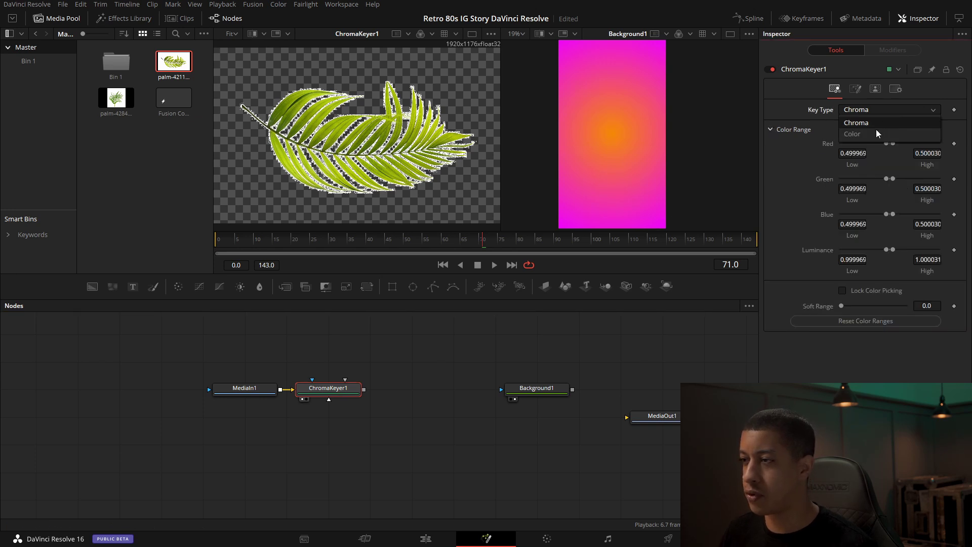
pyautogui.click(871, 132)
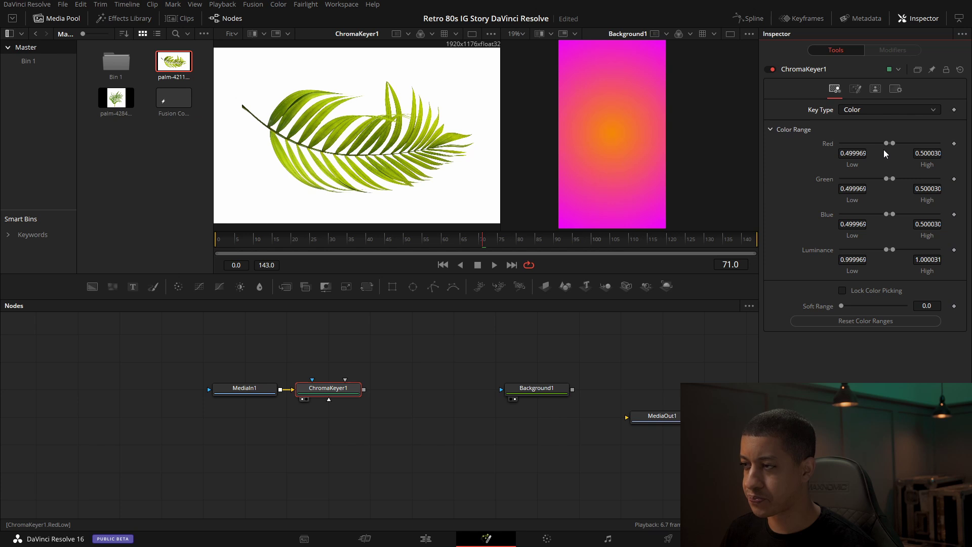
pyautogui.click(960, 70)
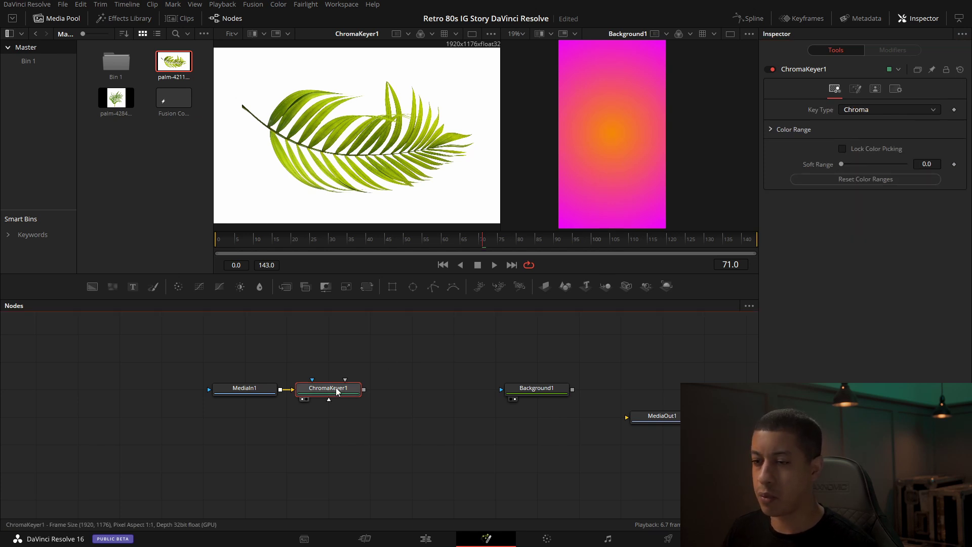
# Switch the ChromaKeyer1 key type to Color and set the Red range's low value to 0.99
pyautogui.click(877, 111)
pyautogui.click(861, 132)
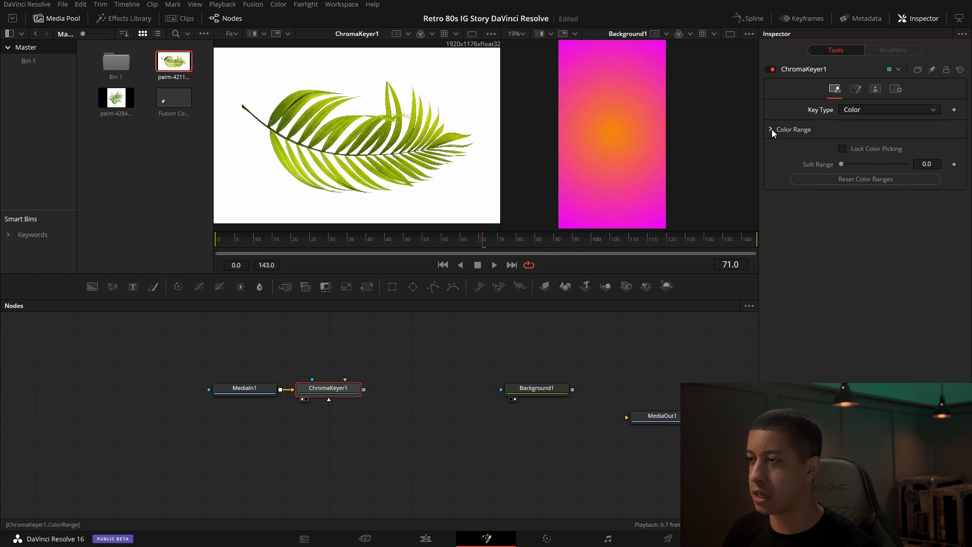
pyautogui.click(771, 130)
pyautogui.click(863, 153)
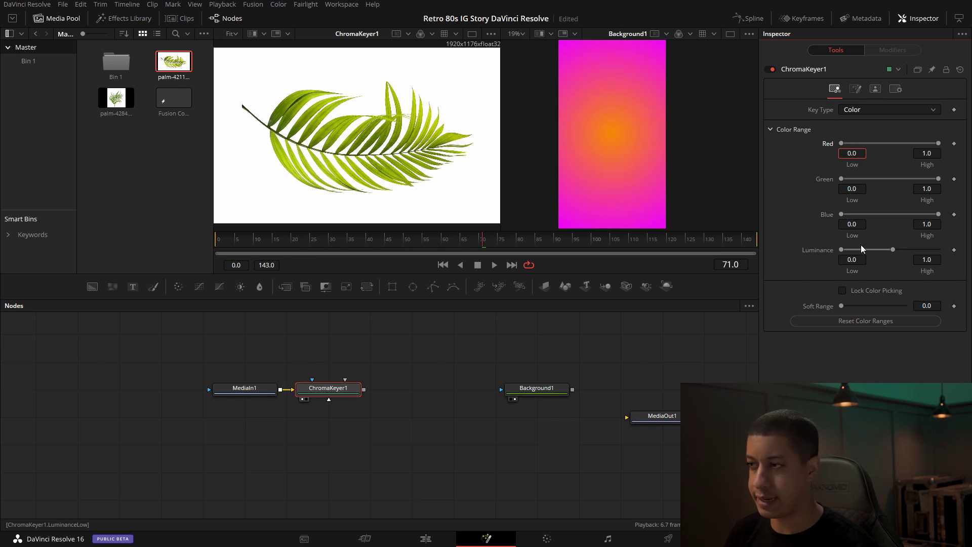
pyautogui.write('99')
pyautogui.press('Return')
pyautogui.doubleClick(855, 153)
# Set the low values of the keyer's Green, Blue and Luminance ranges to 0.99
pyautogui.doubleClick(856, 189)
pyautogui.write('0.99')
pyautogui.doubleClick(857, 224)
pyautogui.write('0.99')
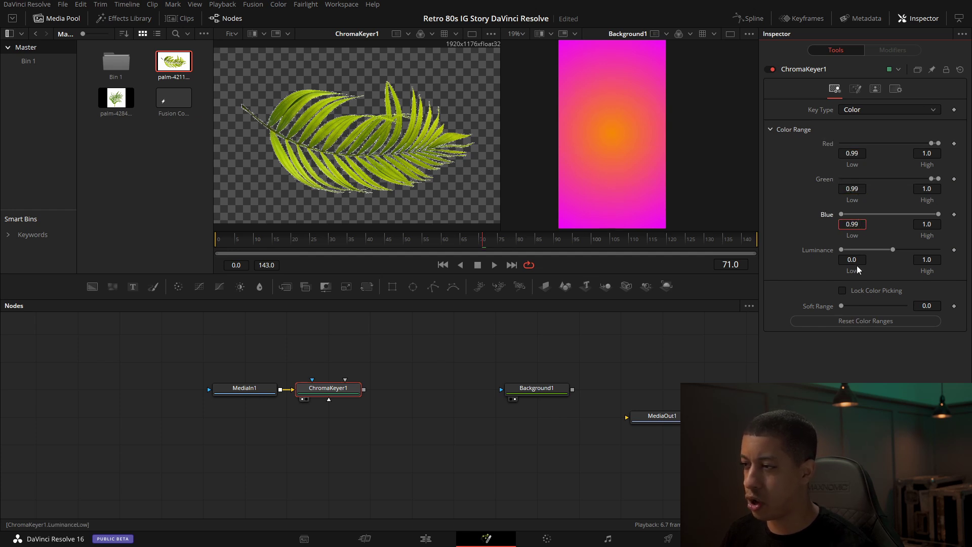
pyautogui.doubleClick(856, 260)
pyautogui.write('0.99')
pyautogui.press('Return')
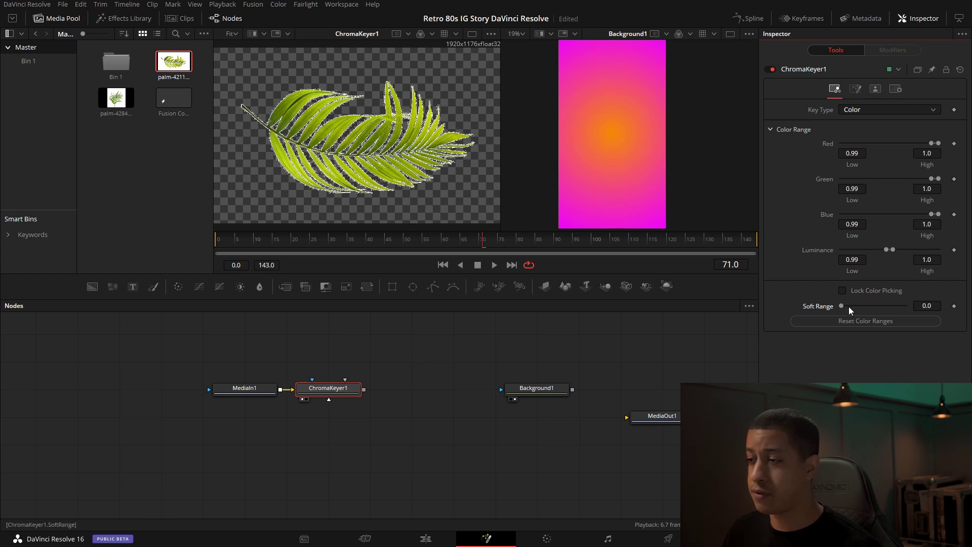
# Set the ChromaKeyer1 Soft Range to 0.5 to clean up the leaf's white edges
pyautogui.moveTo(844, 307); pyautogui.dragTo(909, 306)
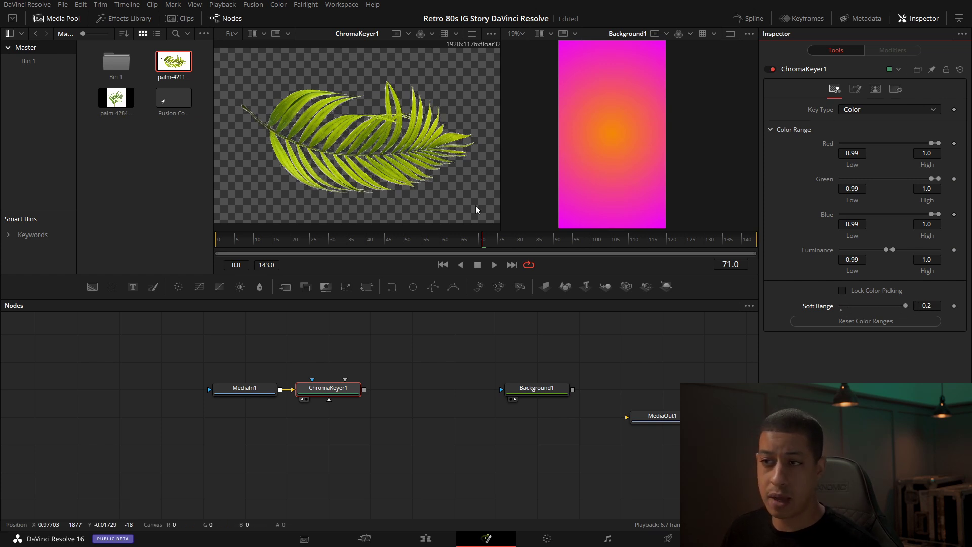
pyautogui.click(931, 305)
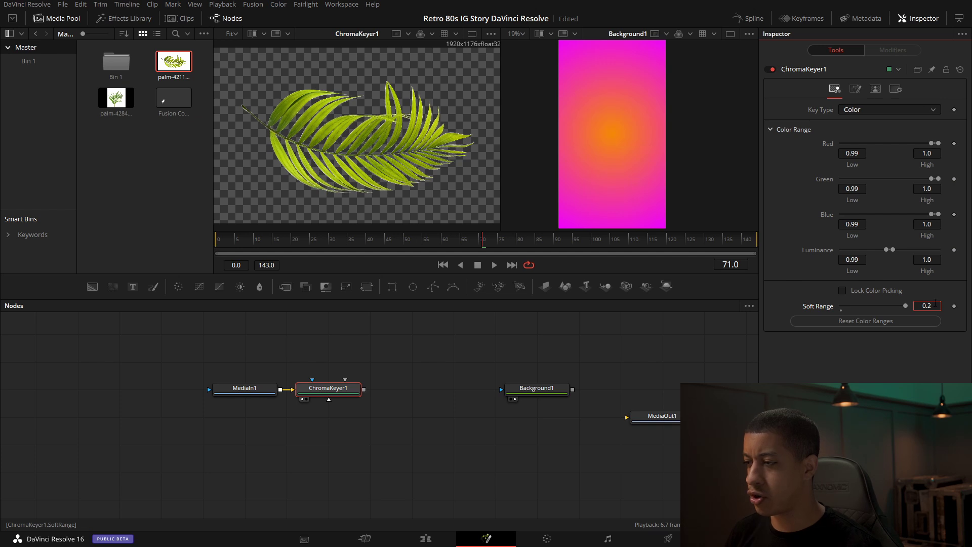
pyautogui.press('Tab')
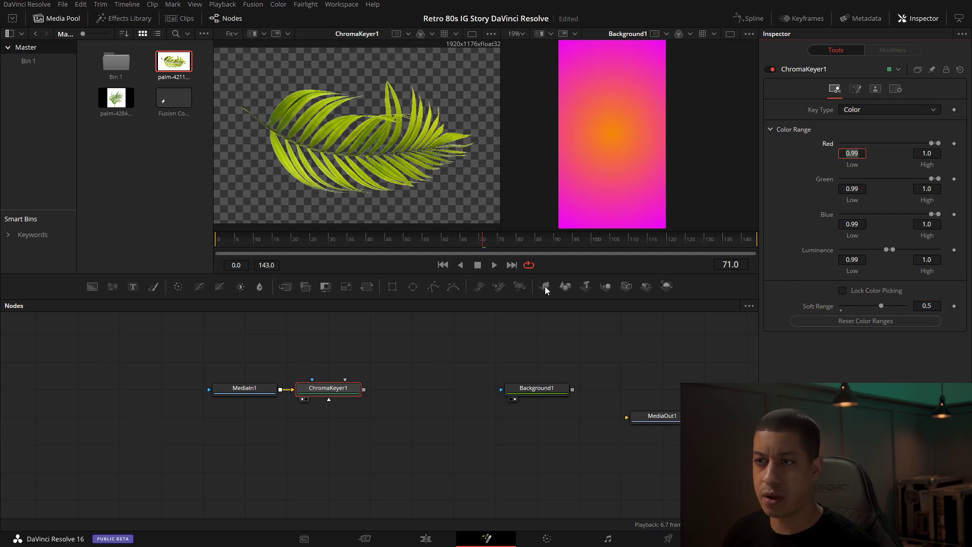
pyautogui.moveTo(424, 377); pyautogui.dragTo(399, 373)
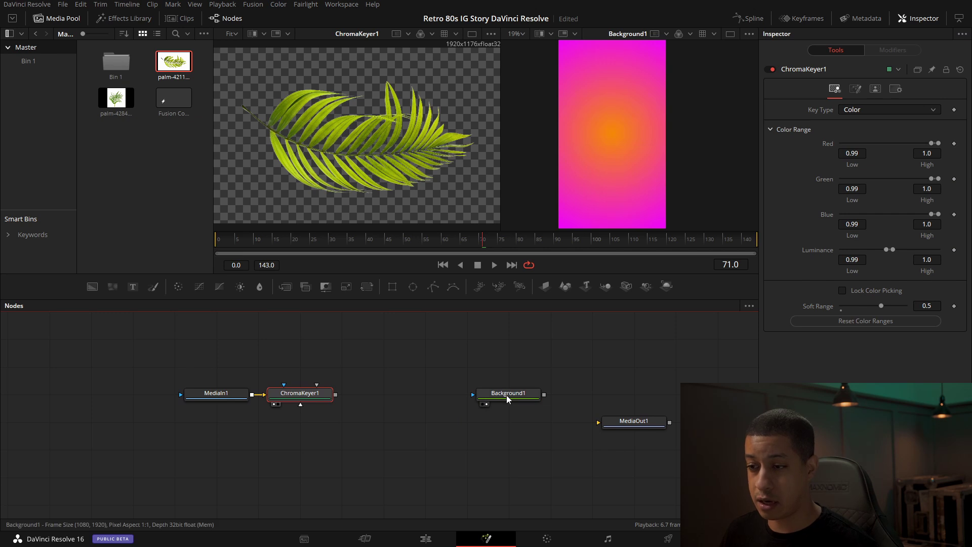
pyautogui.moveTo(336, 395); pyautogui.dragTo(541, 397)
pyautogui.press('2')
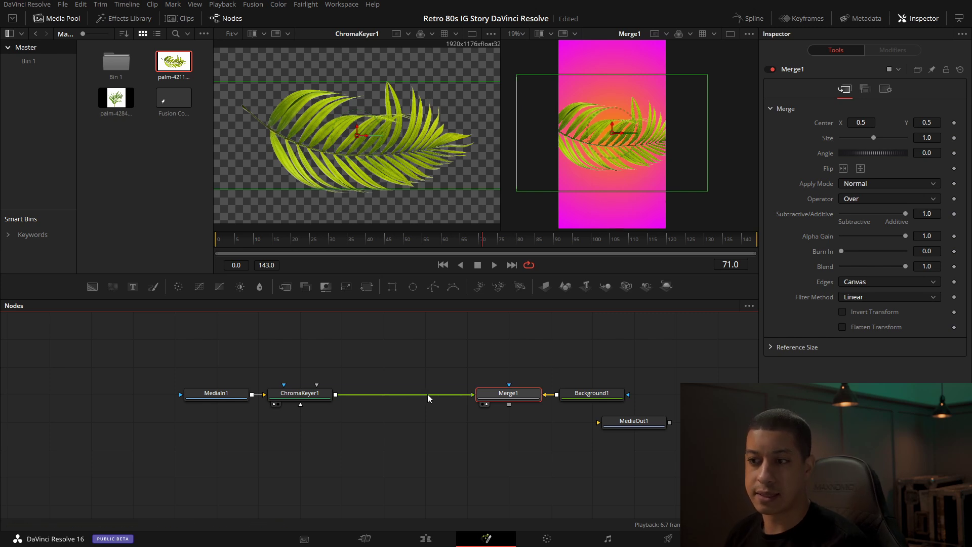
pyautogui.press('Delete')
# Move Background1 up out of the way and place MediaIn1 and ChromaKeyer1 in line with MediaOut1, leaving space between them
pyautogui.click(591, 398)
pyautogui.moveTo(591, 398); pyautogui.dragTo(528, 375)
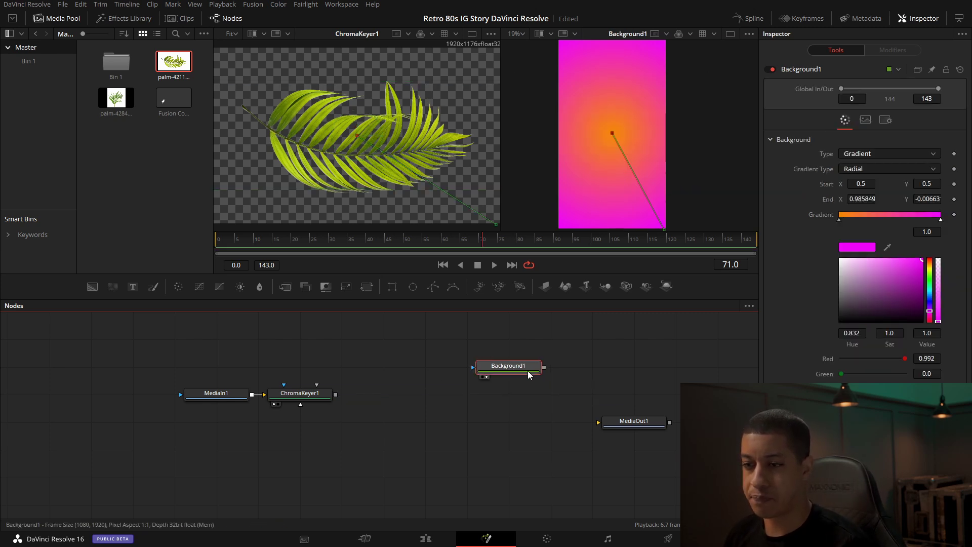
pyautogui.moveTo(159, 364); pyautogui.dragTo(232, 423)
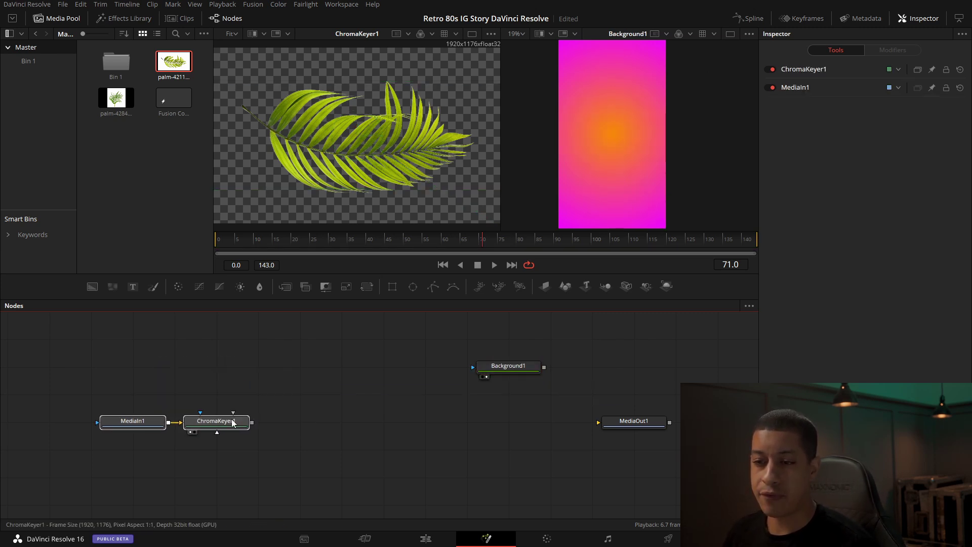
pyautogui.click(299, 405)
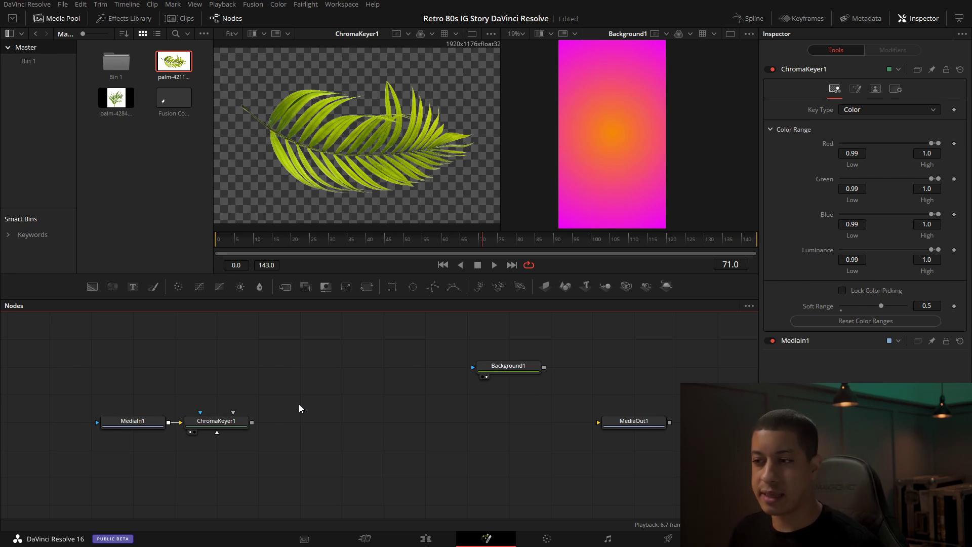
# Add an Image Plane 3D node after ChromaKeyer1, feed it the keyed palm and show it in the first viewer
pyautogui.click(229, 427)
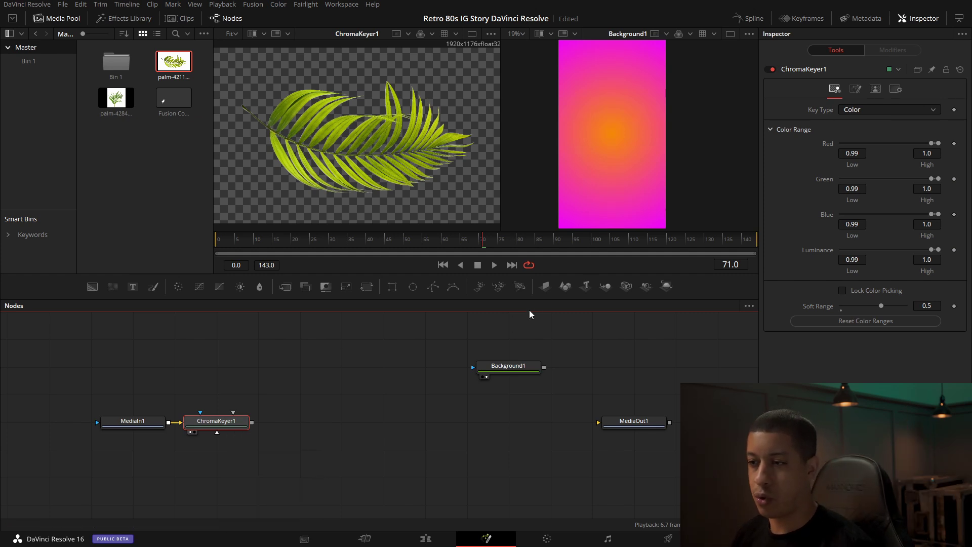
pyautogui.moveTo(548, 292); pyautogui.dragTo(343, 433)
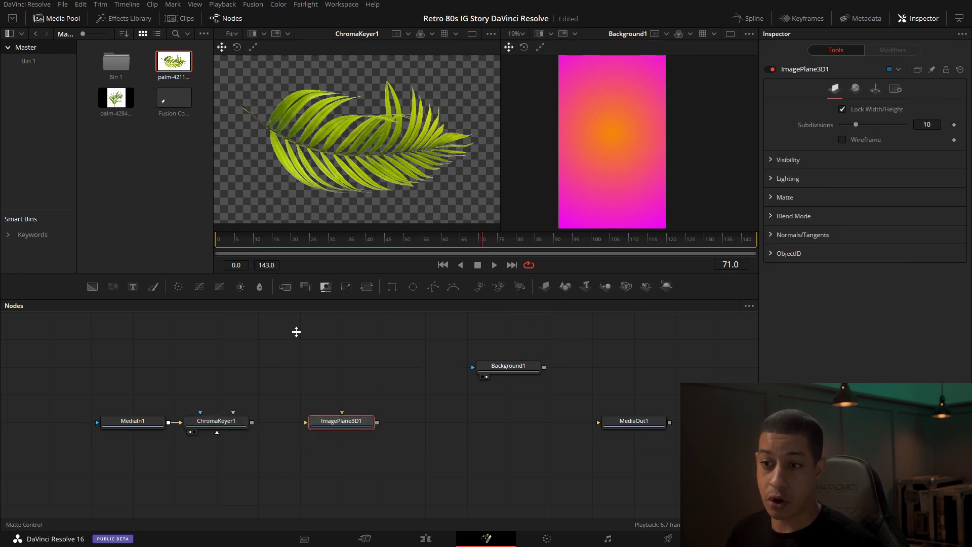
pyautogui.moveTo(253, 426); pyautogui.dragTo(345, 426)
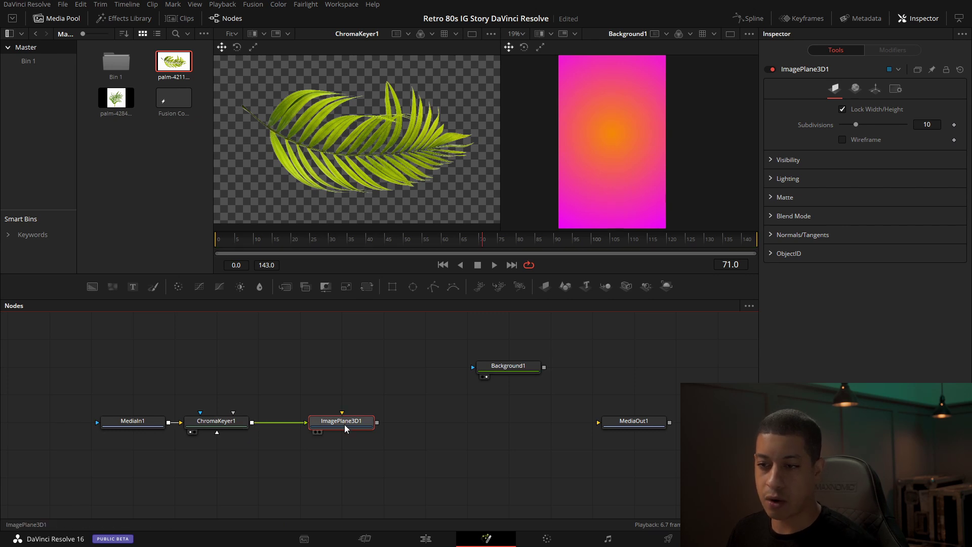
pyautogui.press('1')
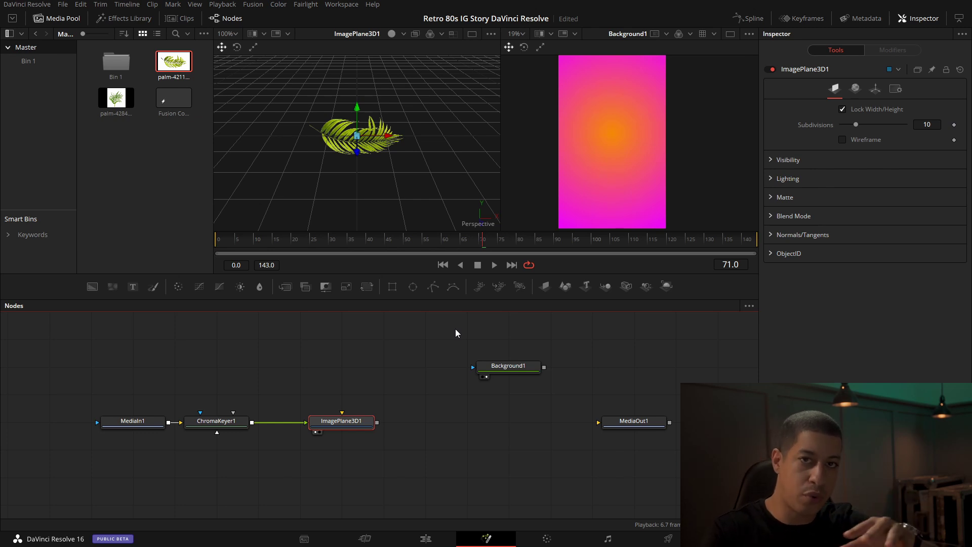
# Add a Camera 3D node and a Renderer 3D node before MediaOut1, shifting MediaOut1 and Background1 aside to make room
pyautogui.moveTo(627, 286); pyautogui.dragTo(494, 382)
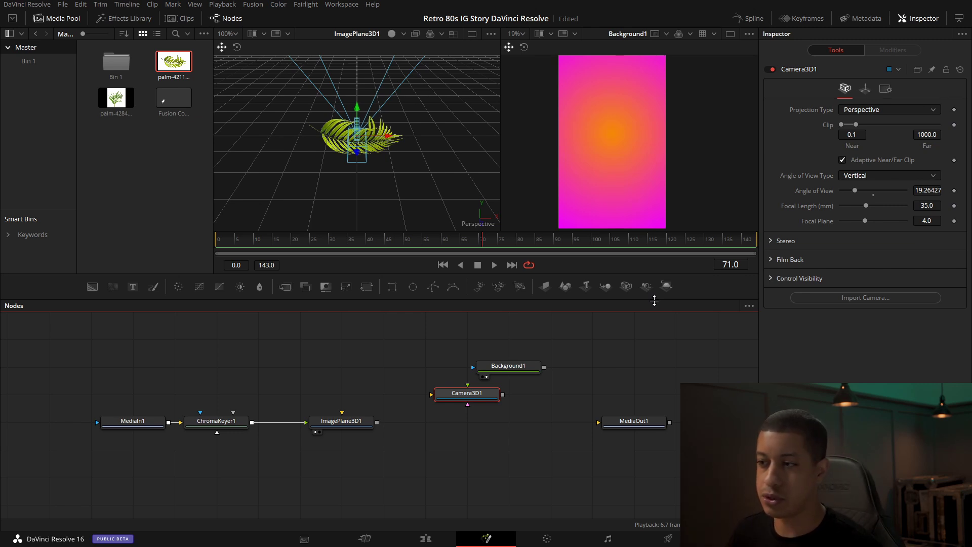
pyautogui.moveTo(667, 287); pyautogui.dragTo(523, 424)
pyautogui.moveTo(625, 420); pyautogui.dragTo(666, 421)
pyautogui.moveTo(508, 421); pyautogui.dragTo(550, 421)
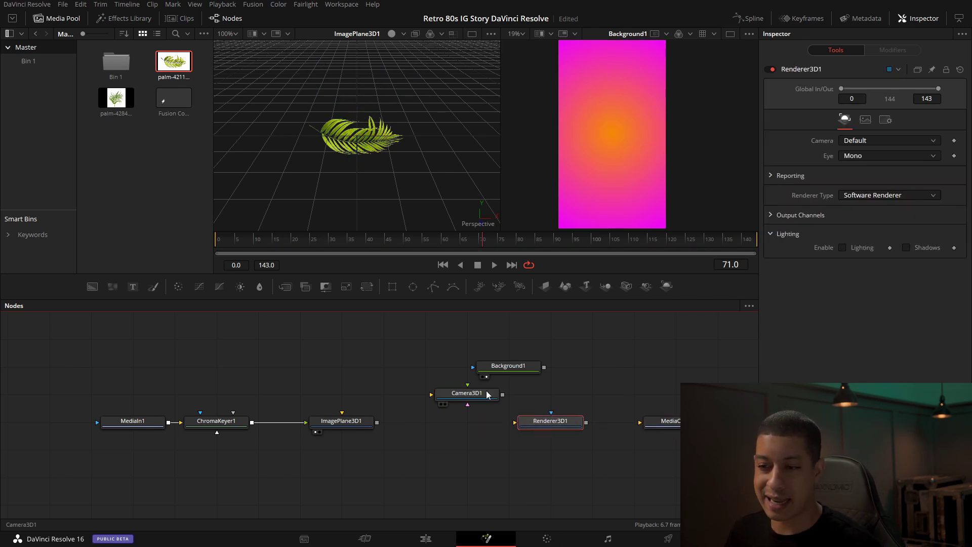
pyautogui.moveTo(509, 366); pyautogui.dragTo(592, 366)
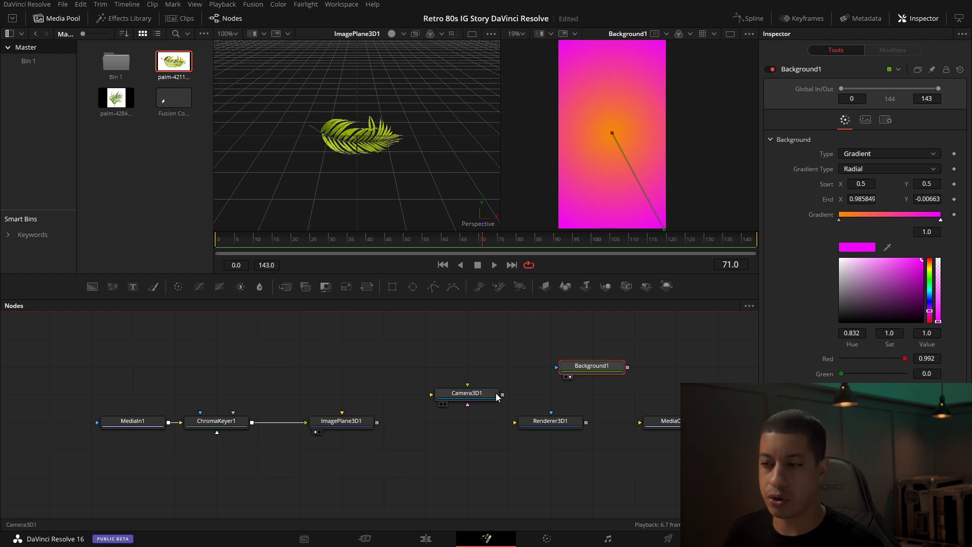
# Combine Camera3D1 and ImagePlane3D1 in a Merge3D shown in the first viewer, and connect it to Renderer3D1, shown in the second
pyautogui.moveTo(503, 397); pyautogui.dragTo(378, 423)
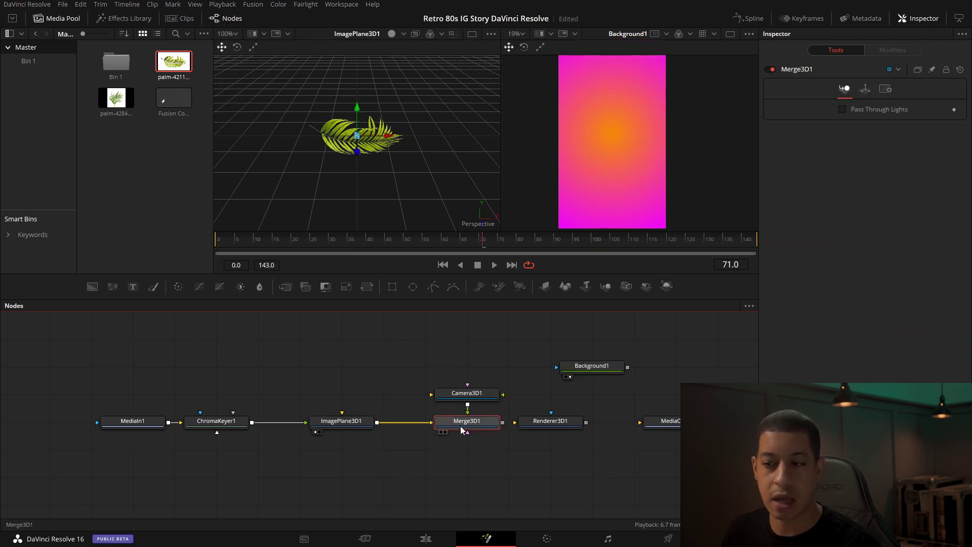
pyautogui.click(441, 432)
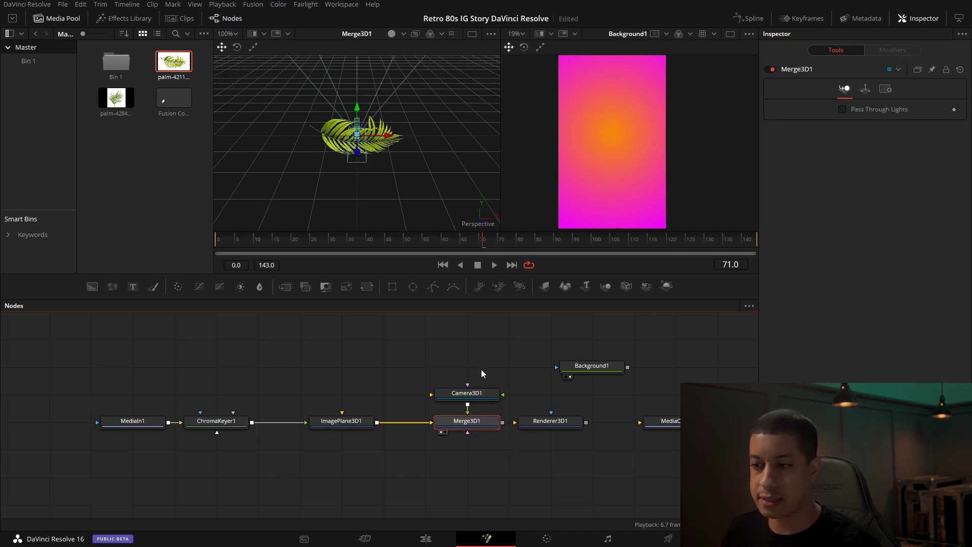
pyautogui.moveTo(503, 423); pyautogui.dragTo(603, 150)
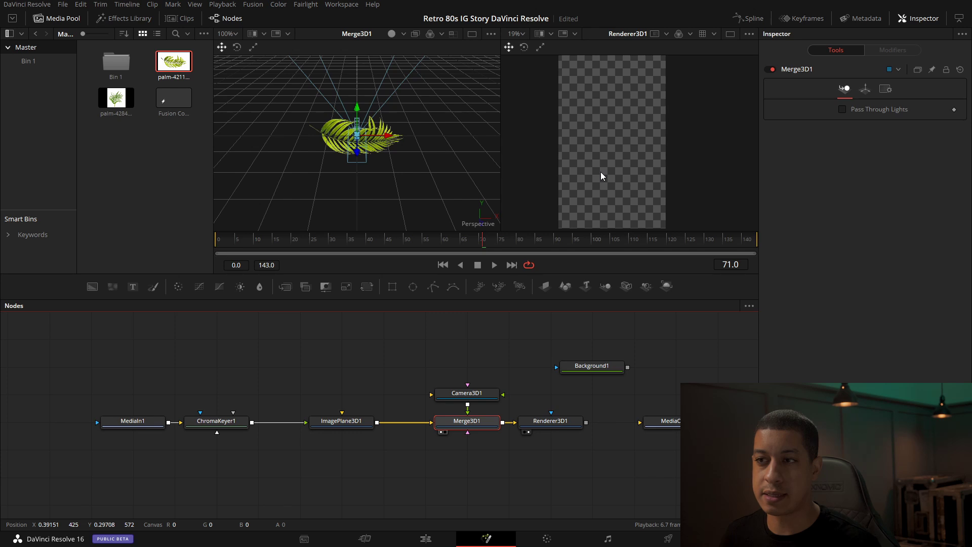
pyautogui.moveTo(367, 151); pyautogui.dragTo(549, 154)
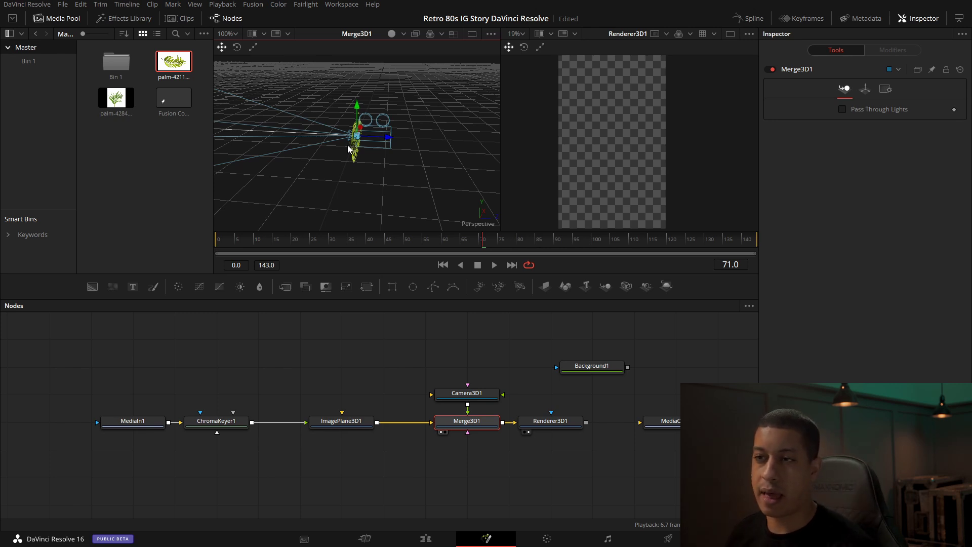
pyautogui.moveTo(388, 138)
pyautogui.mouseDown()
pyautogui.moveTo(473, 141)
pyautogui.moveTo(397, 138)
pyautogui.mouseUp()
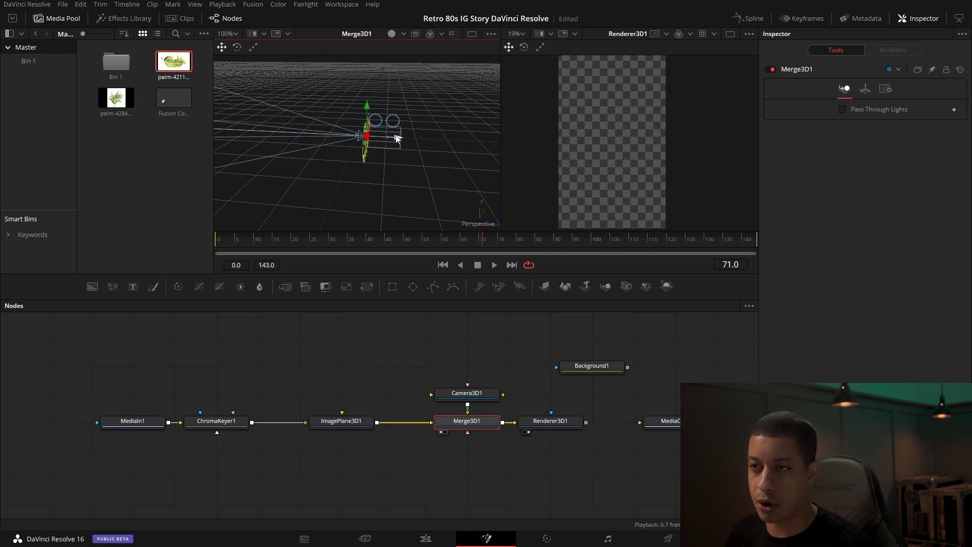
pyautogui.hotkey('ctrl', 'z')
# Pull Camera3D1 back along its Z axis, away from the palm plane, until the leaf spans the rendered frame's width
pyautogui.click(467, 393)
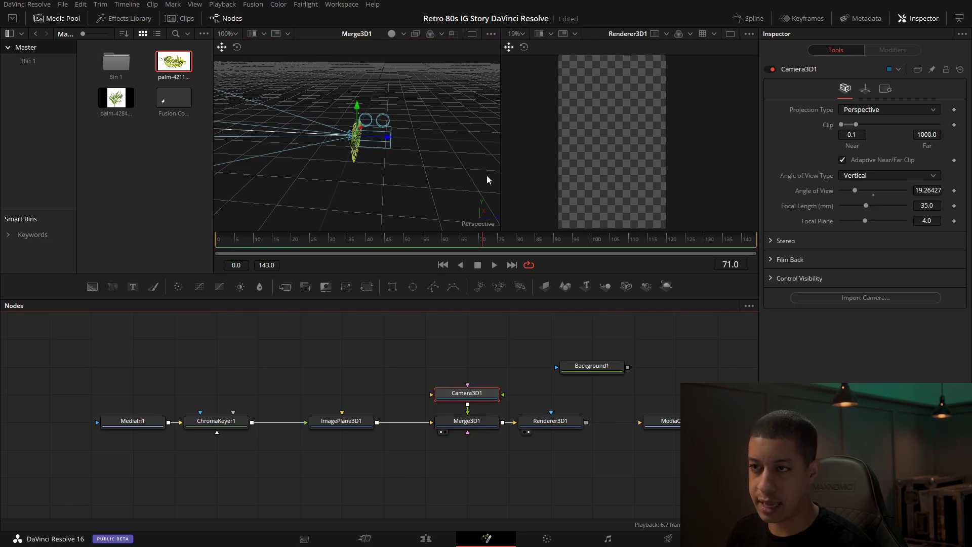
pyautogui.moveTo(387, 131); pyautogui.dragTo(489, 134)
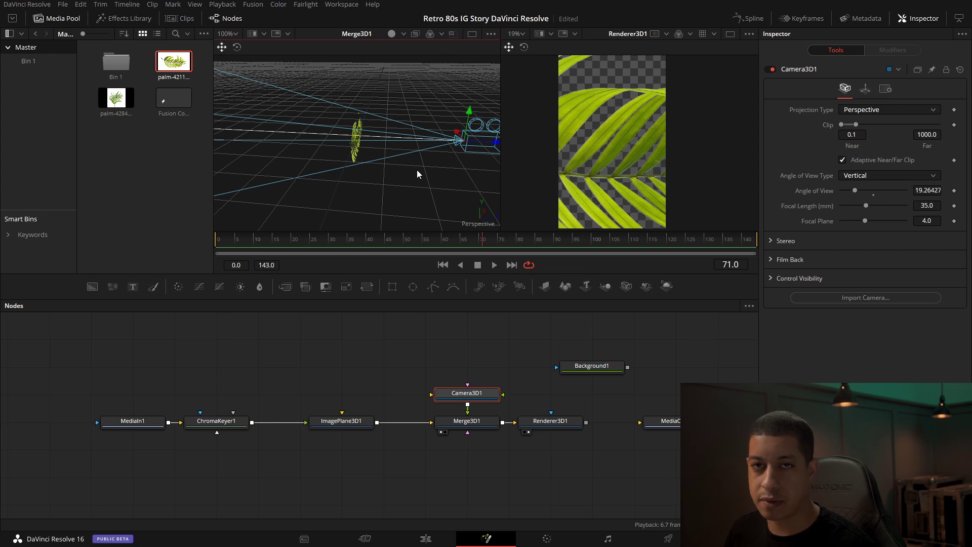
pyautogui.moveTo(437, 175); pyautogui.dragTo(361, 163)
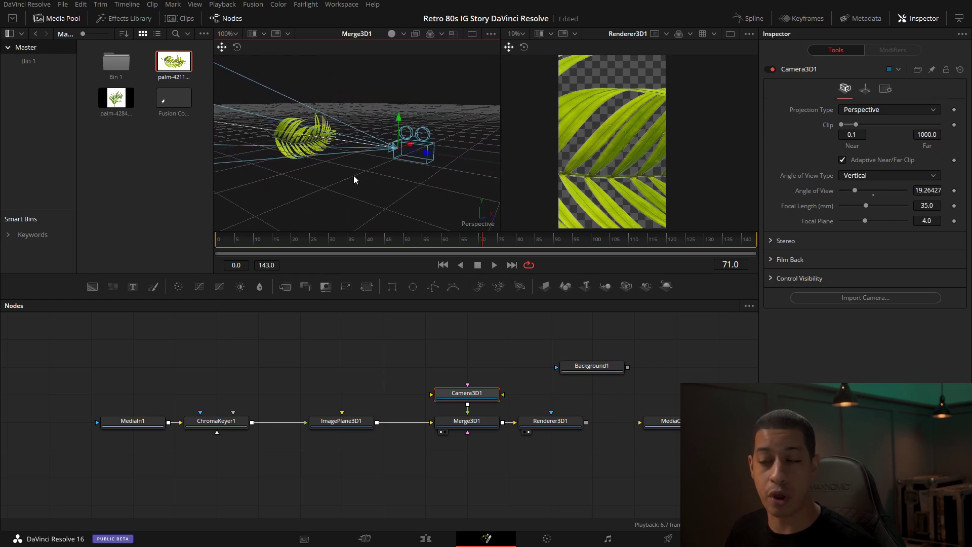
pyautogui.moveTo(358, 181); pyautogui.dragTo(388, 170)
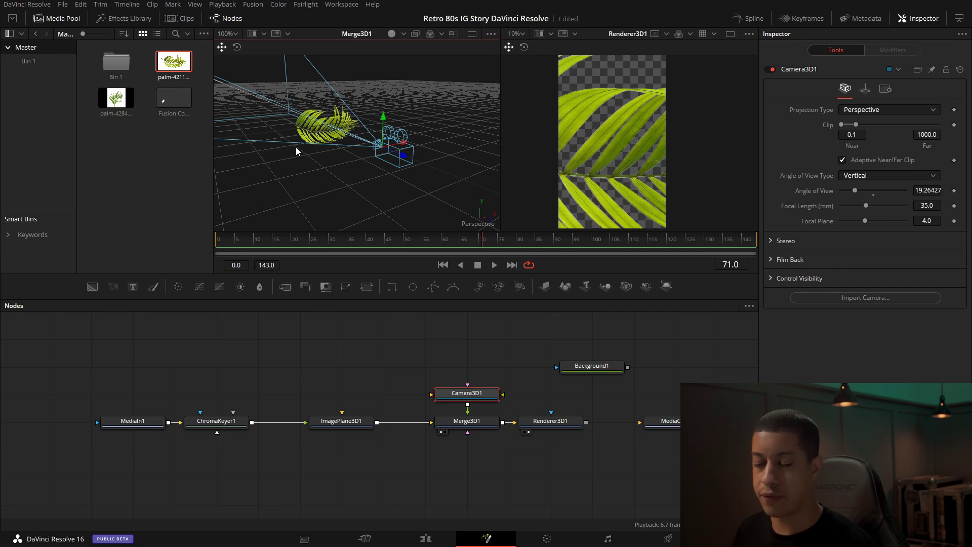
pyautogui.moveTo(404, 163); pyautogui.dragTo(511, 205)
pyautogui.moveTo(435, 199); pyautogui.dragTo(493, 197)
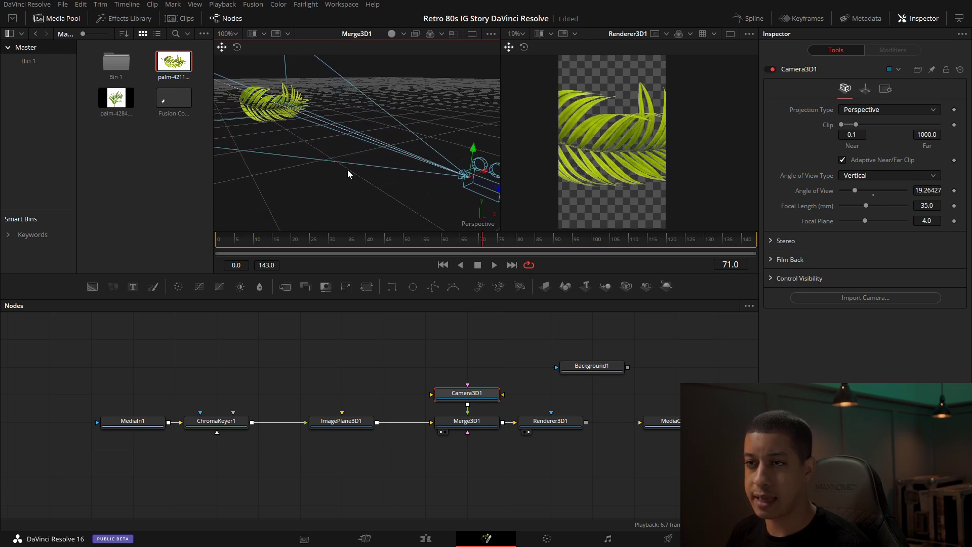
pyautogui.moveTo(358, 180); pyautogui.dragTo(392, 221)
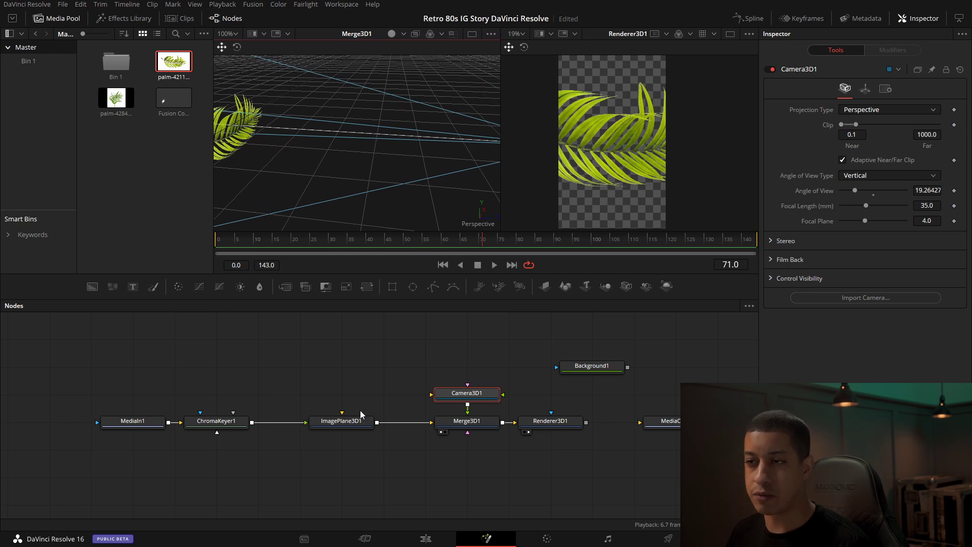
# Pull Camera3D1 farther back from the palm plane until the whole leaf fits within the rendered frame's width
pyautogui.click(356, 419)
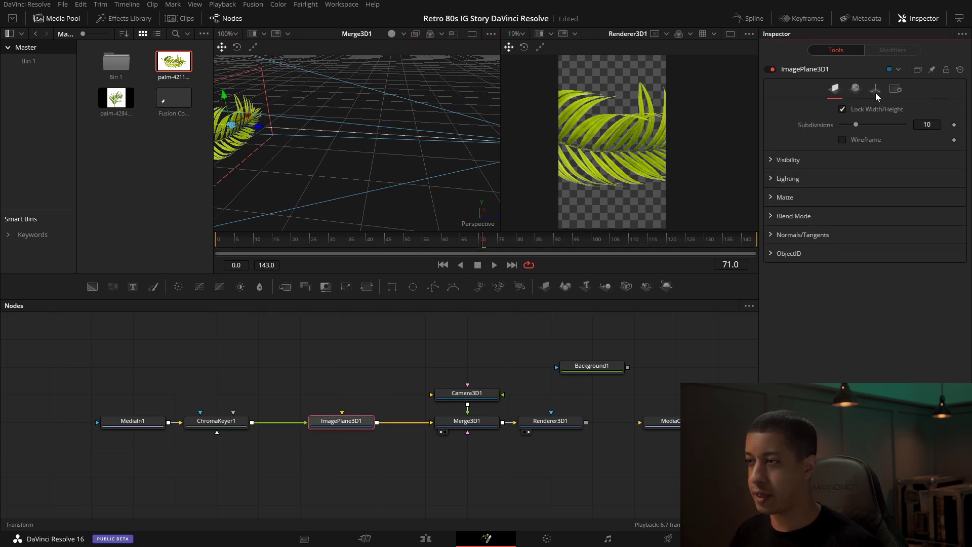
pyautogui.click(875, 90)
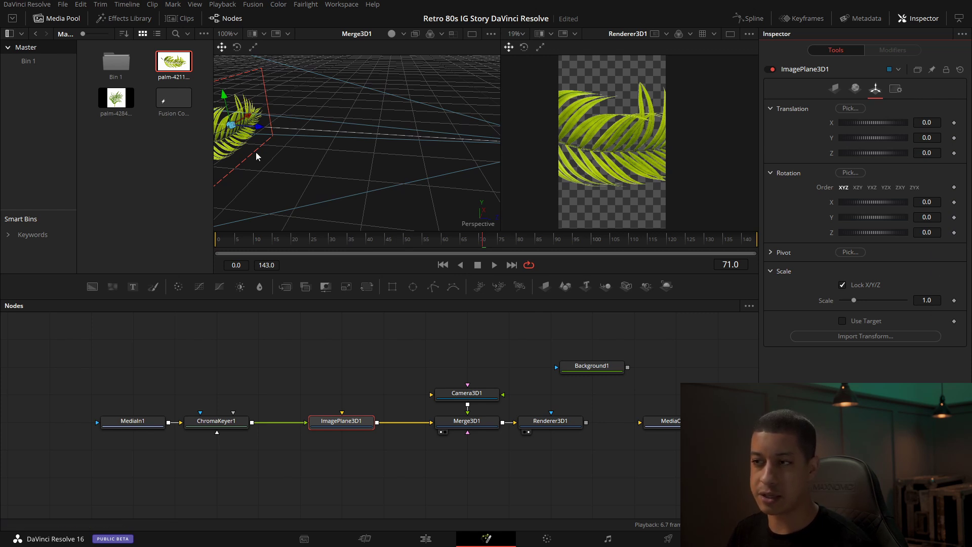
pyautogui.click(467, 394)
pyautogui.press('f')
pyautogui.moveTo(467, 153); pyautogui.dragTo(585, 152)
pyautogui.moveTo(464, 178); pyautogui.dragTo(316, 176)
pyautogui.moveTo(418, 148); pyautogui.dragTo(312, 133)
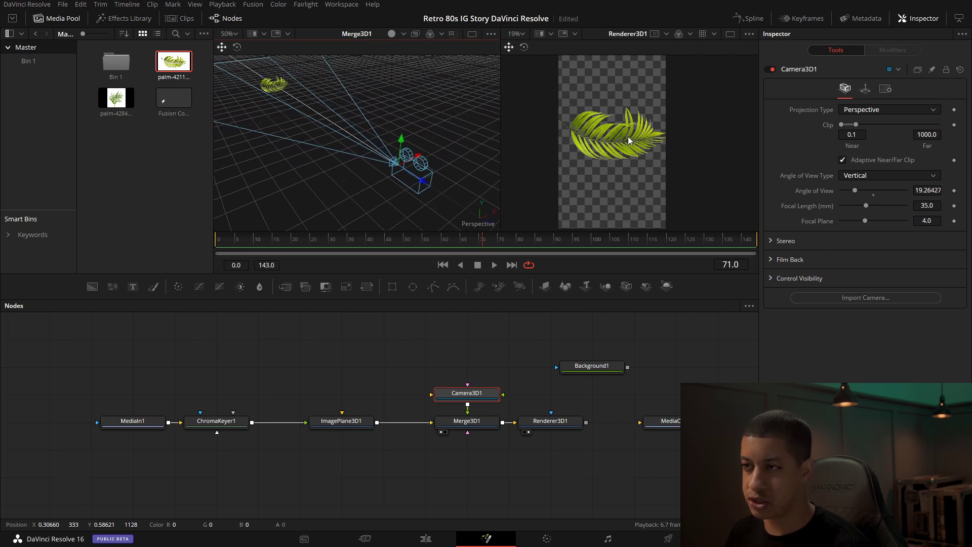
# Try rotating ImagePlane3D1 on Z around its centre pivot to about -125.2 degrees, and reset the rotation
pyautogui.moveTo(298, 143); pyautogui.dragTo(337, 162)
pyautogui.click(356, 430)
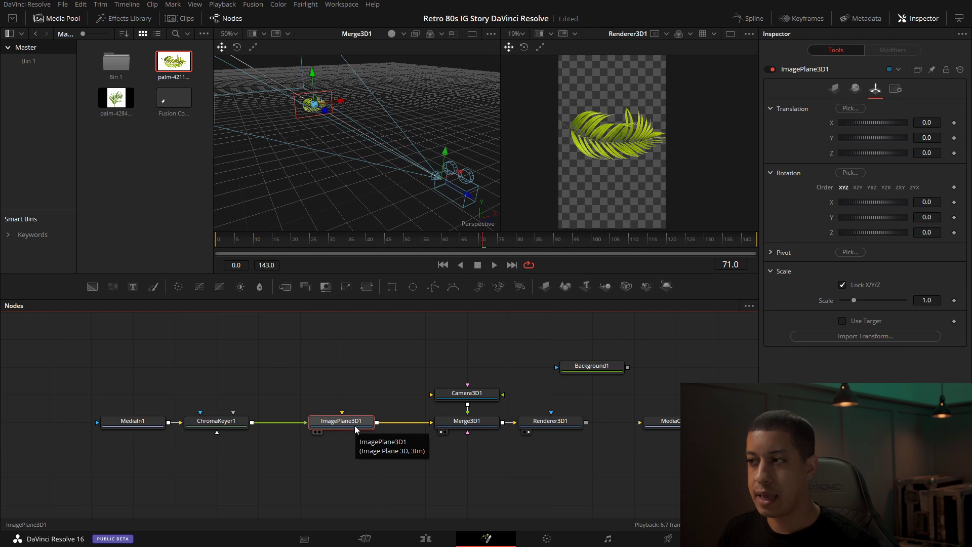
pyautogui.moveTo(871, 230); pyautogui.dragTo(846, 233)
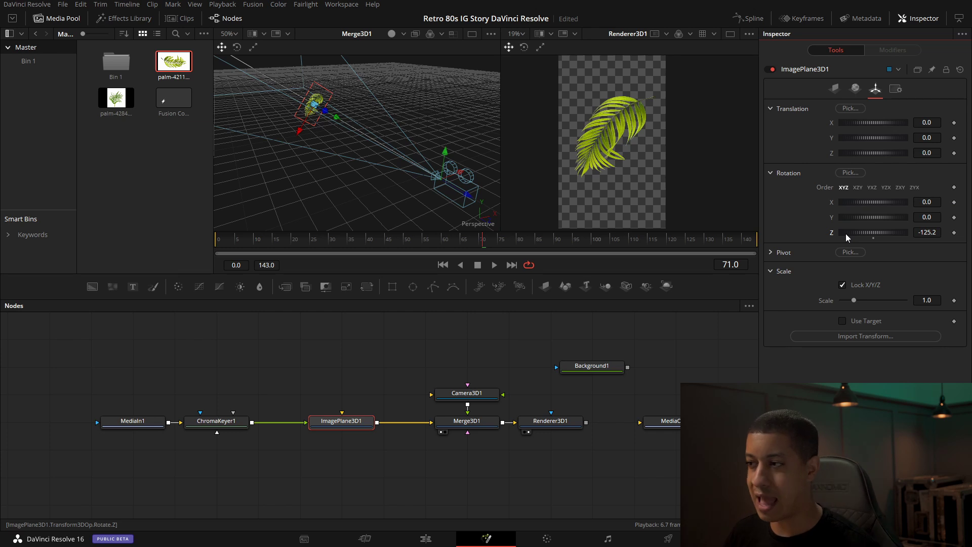
pyautogui.doubleClick(874, 238)
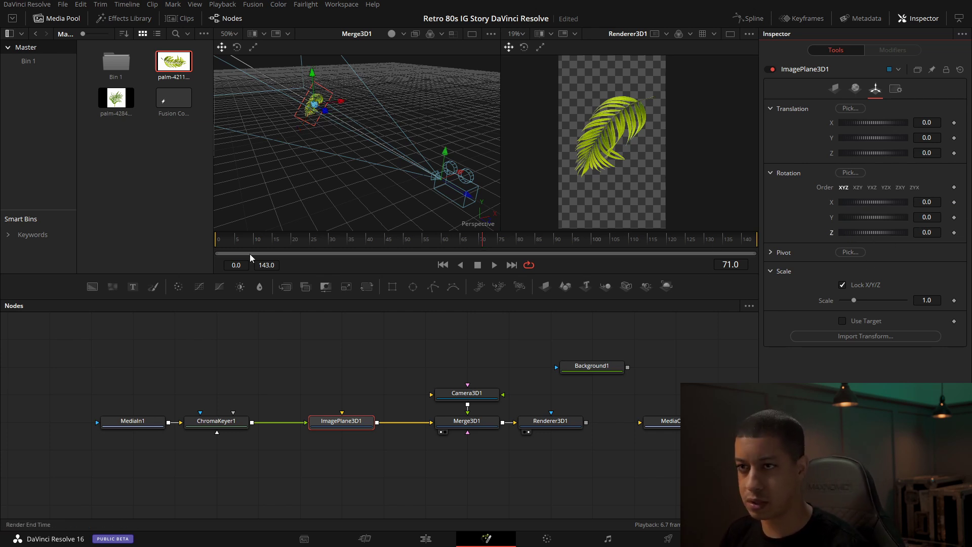
# Set ImagePlane3D1's pivot X to -0.5 so the leaf turns around the stem-side edge of its plane
pyautogui.moveTo(364, 162); pyautogui.dragTo(384, 258)
pyautogui.moveTo(335, 239); pyautogui.dragTo(355, 238)
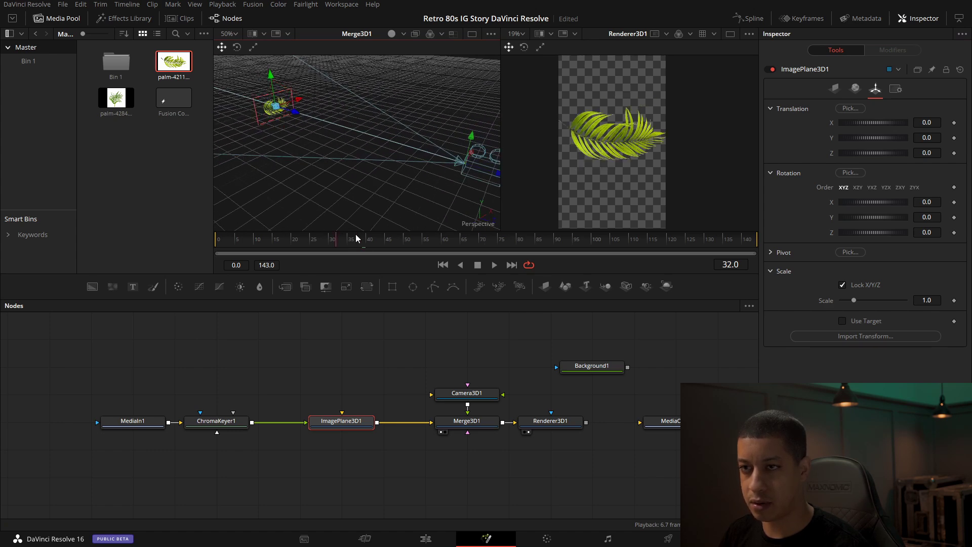
pyautogui.moveTo(387, 165); pyautogui.dragTo(316, 120)
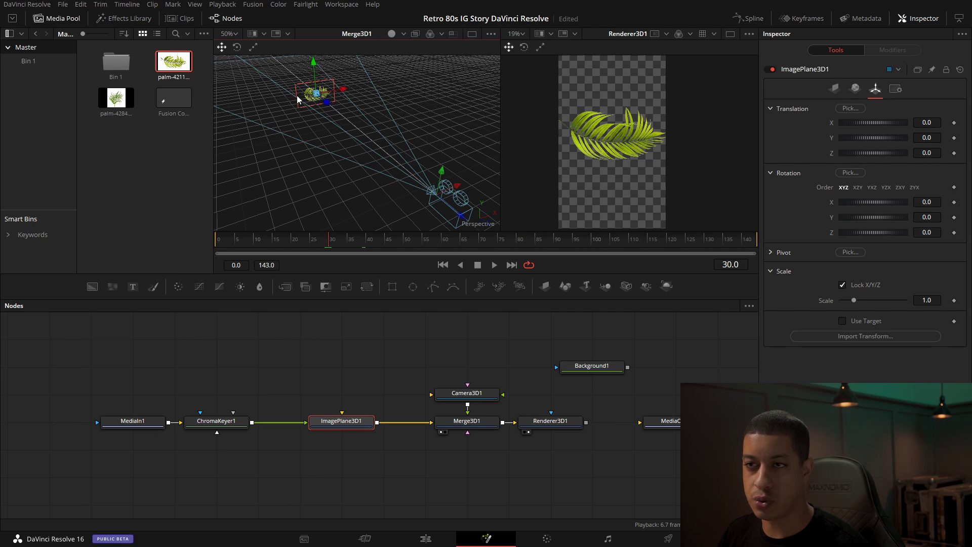
pyautogui.scroll(8, 298, 94)
pyautogui.moveTo(354, 184); pyautogui.dragTo(272, 106)
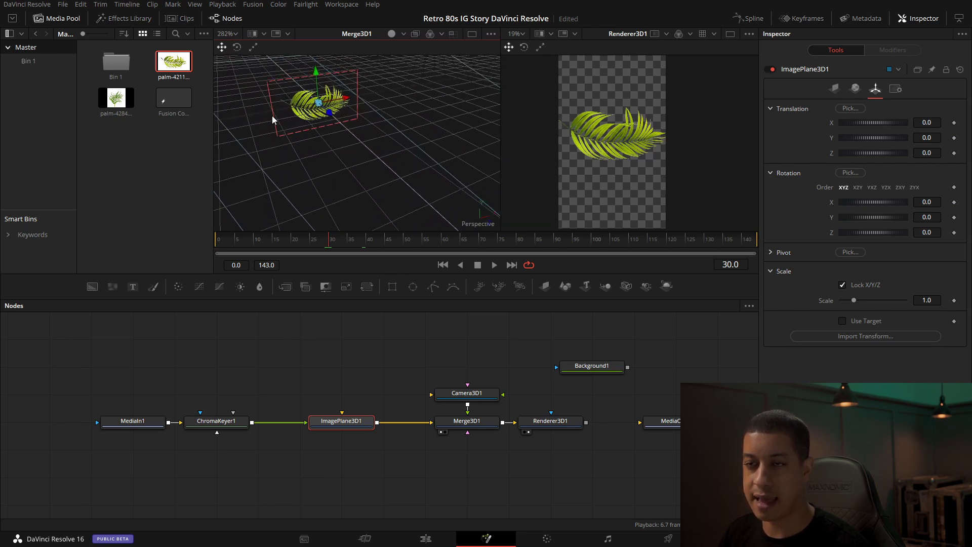
pyautogui.click(772, 252)
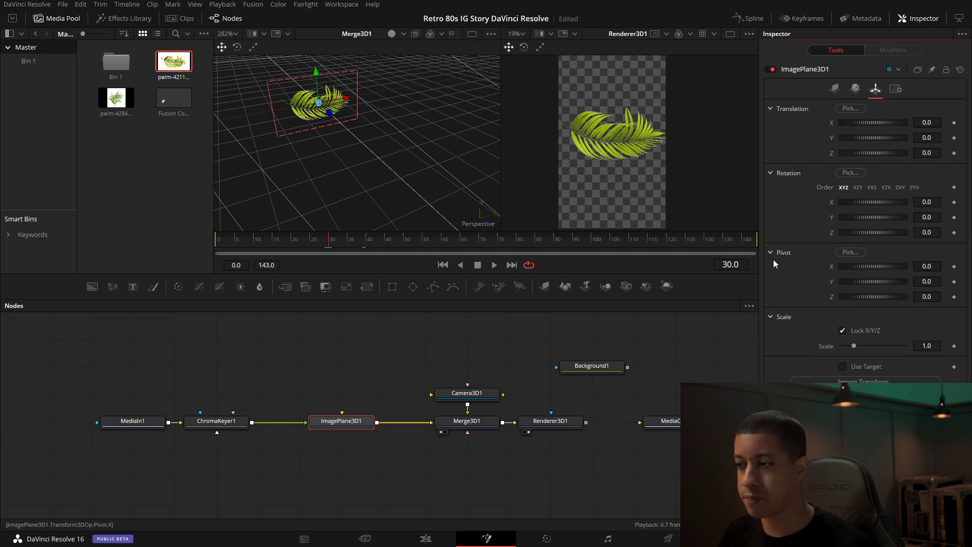
pyautogui.moveTo(875, 270); pyautogui.dragTo(868, 270)
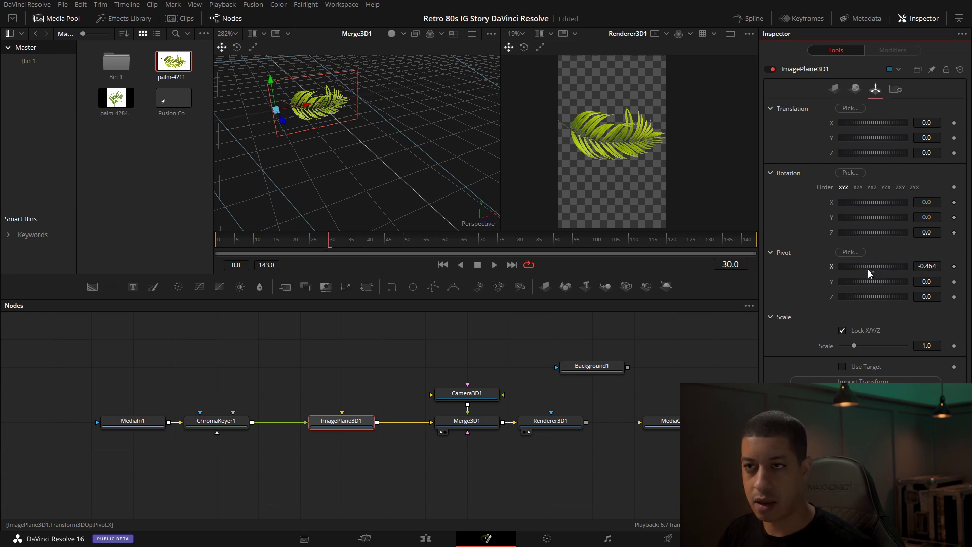
pyautogui.click(941, 267)
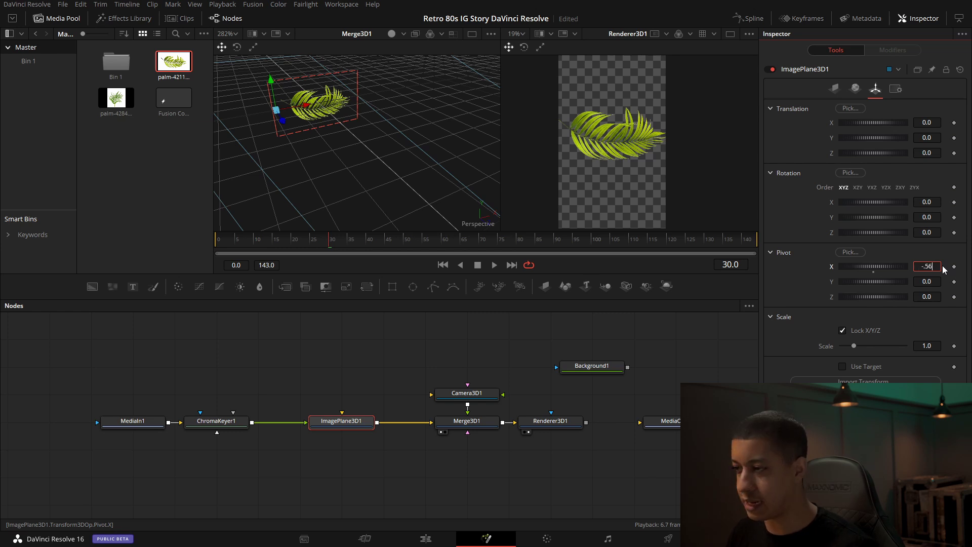
pyautogui.write('-.5')
pyautogui.press('Tab')
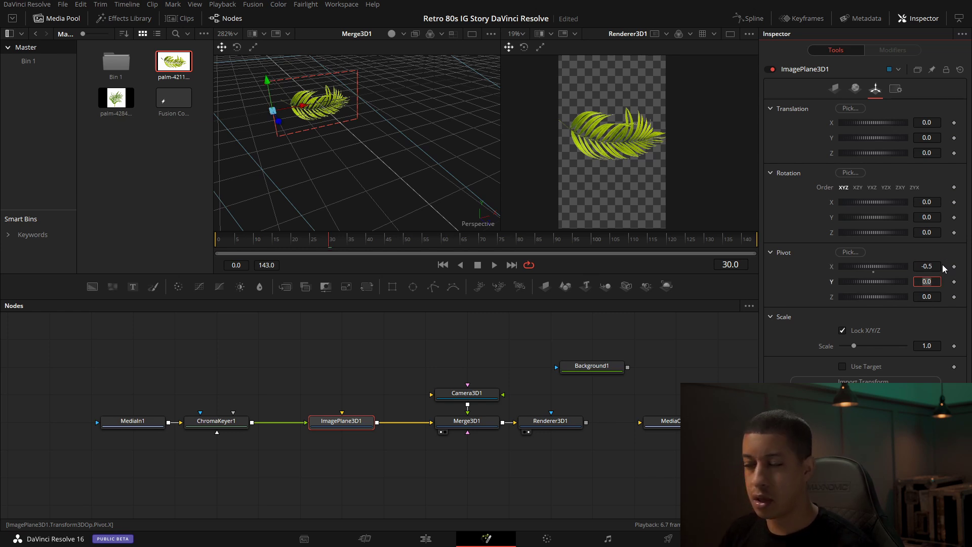
# Rotate ImagePlane3D1 upright to about 88.7 degrees on Z and lower it to about X 0.125, Y -0.934
pyautogui.moveTo(274, 145)
pyautogui.mouseDown()
pyautogui.moveTo(340, 153)
pyautogui.moveTo(258, 149)
pyautogui.moveTo(270, 150)
pyautogui.mouseUp()
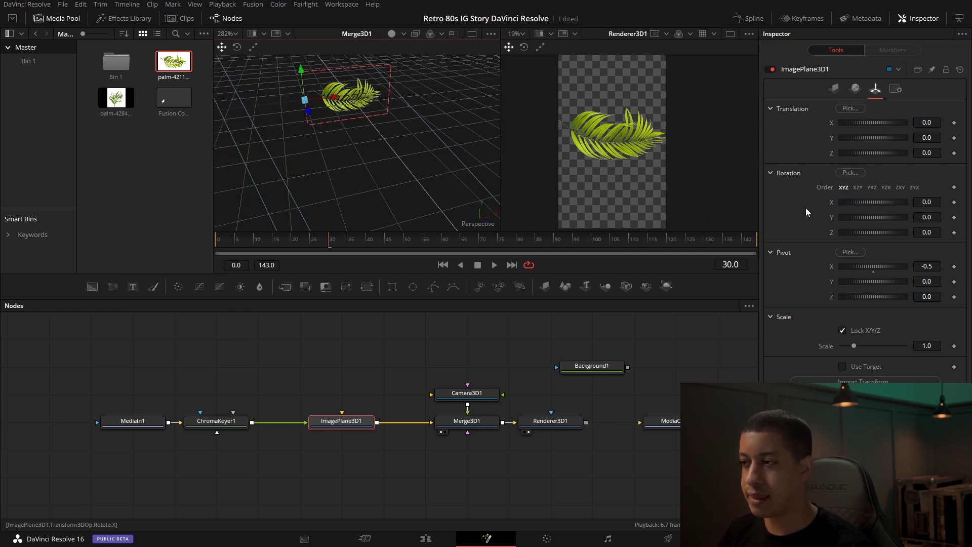
pyautogui.moveTo(858, 233)
pyautogui.mouseDown()
pyautogui.moveTo(877, 229)
pyautogui.moveTo(869, 229)
pyautogui.mouseUp()
pyautogui.moveTo(305, 101); pyautogui.dragTo(318, 138)
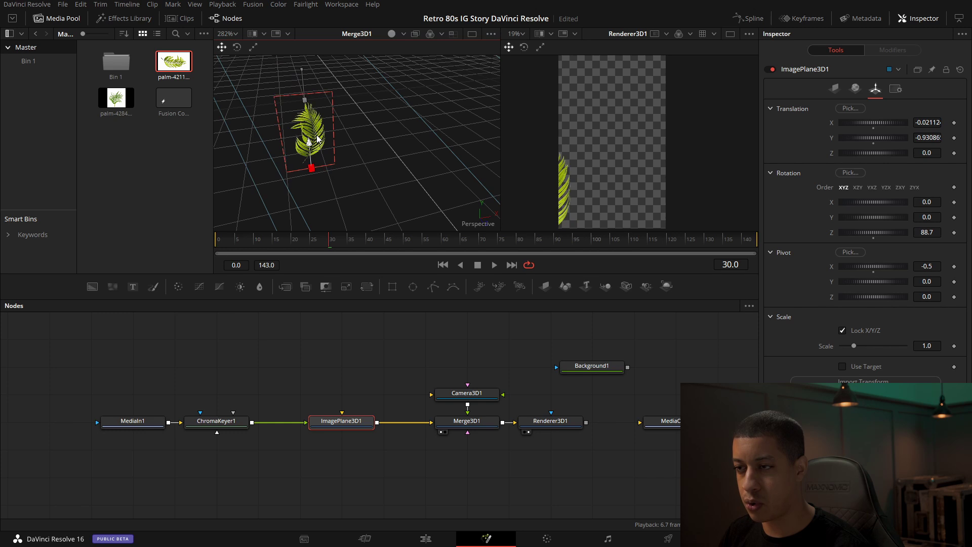
pyautogui.moveTo(276, 176); pyautogui.dragTo(286, 174)
# Keyframe ImagePlane3D1's Z rotation from 127.8 degrees at frame 1, out of frame, to 67.8 degrees at frame 75
pyautogui.moveTo(880, 233)
pyautogui.mouseDown()
pyautogui.moveTo(870, 231)
pyautogui.moveTo(885, 234)
pyautogui.mouseUp()
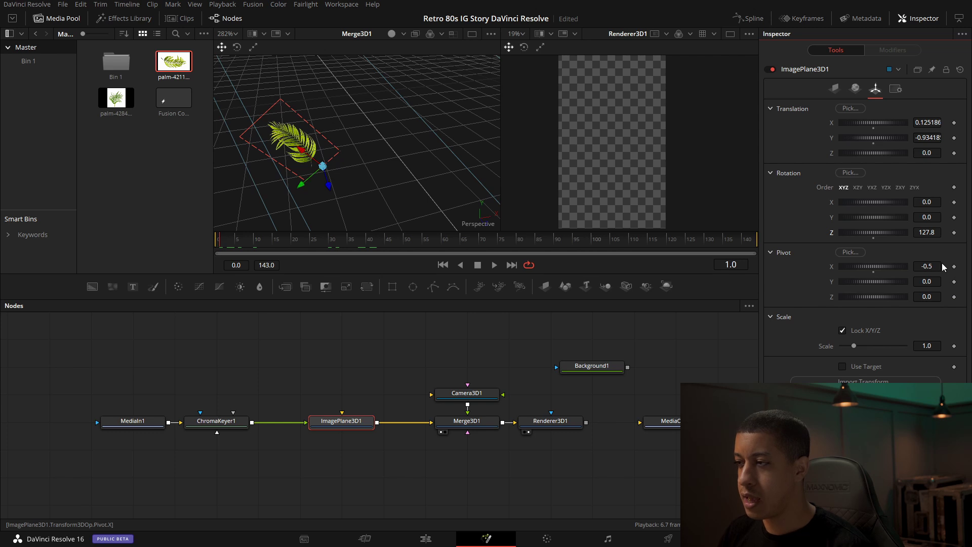
pyautogui.click(954, 233)
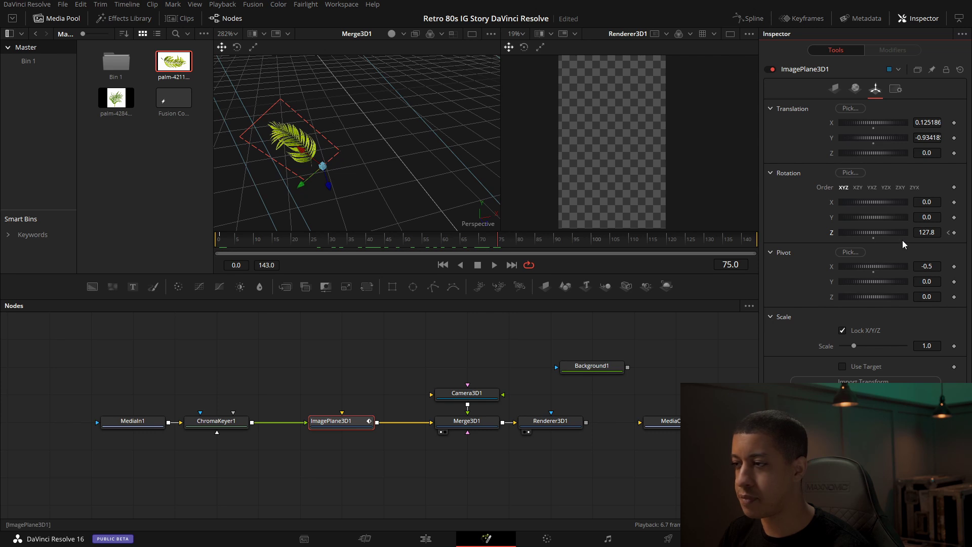
pyautogui.moveTo(886, 233); pyautogui.dragTo(872, 231)
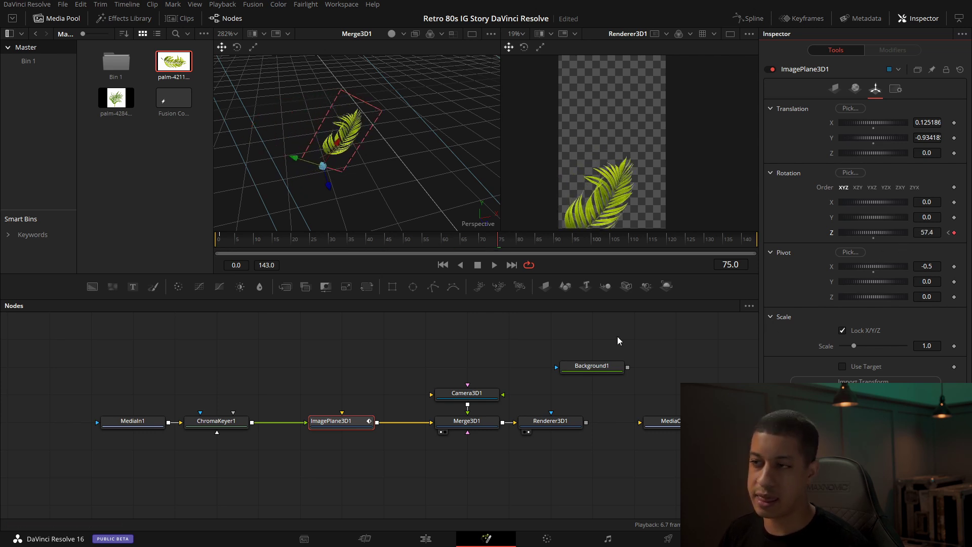
pyautogui.moveTo(488, 241)
pyautogui.mouseDown()
pyautogui.moveTo(233, 242)
pyautogui.moveTo(508, 251)
pyautogui.moveTo(478, 256)
pyautogui.mouseUp()
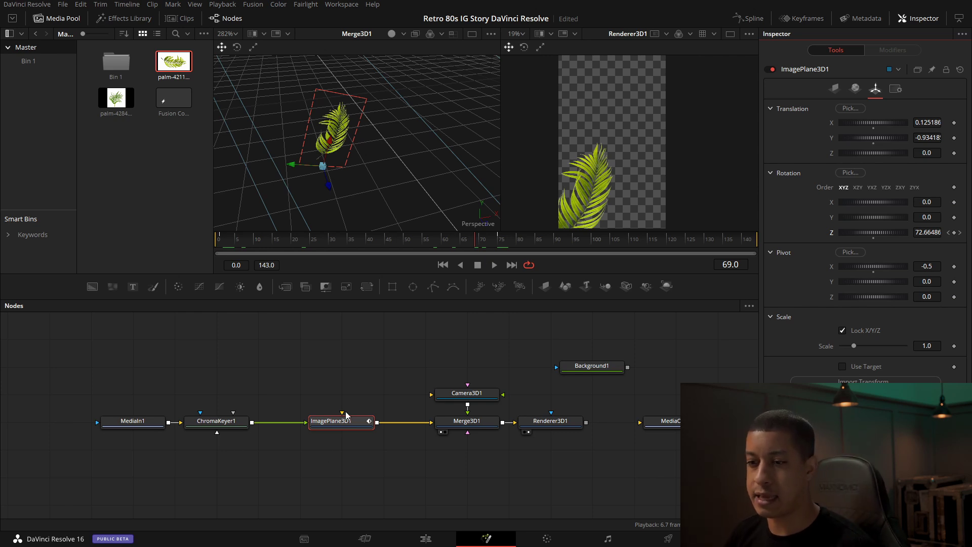
# Display ImagePlane3D1's Z Rotation curve in the Spline editor and fit the whole curve in view
pyautogui.click(754, 19)
pyautogui.moveTo(318, 470); pyautogui.dragTo(123, 467)
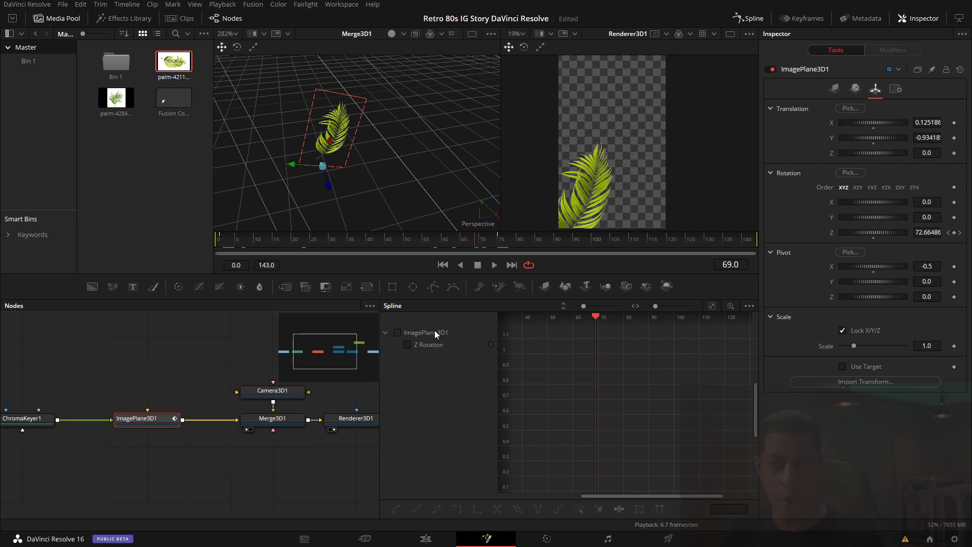
pyautogui.click(397, 333)
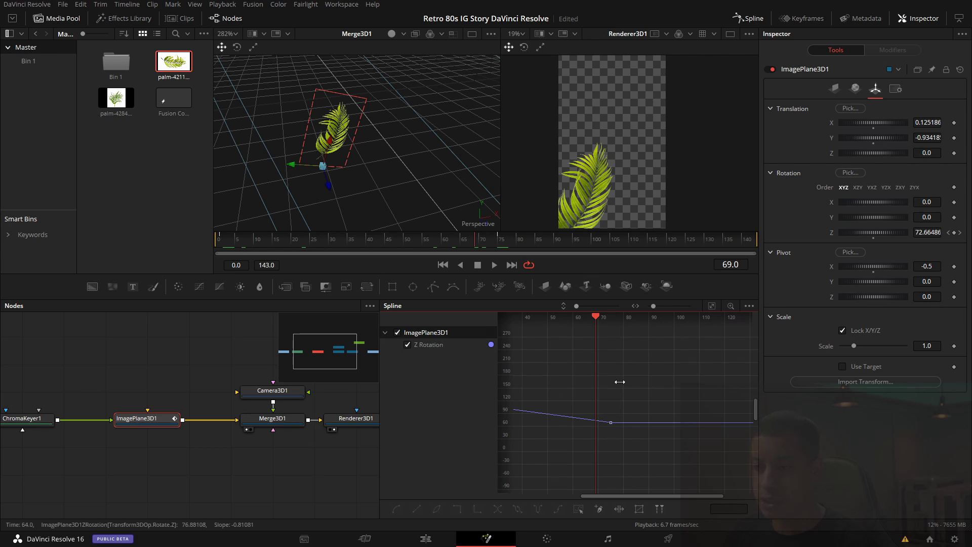
pyautogui.click(712, 307)
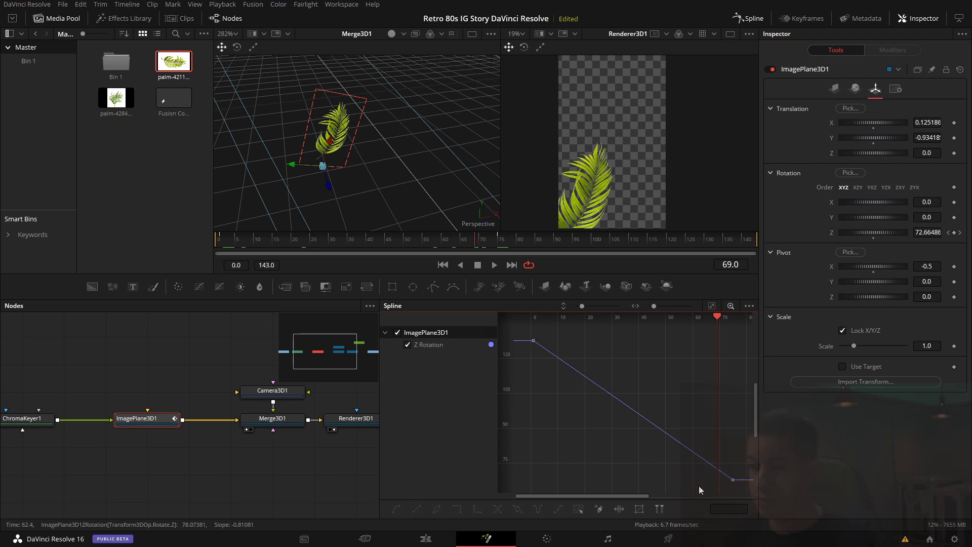
# Smooth the last Z Rotation keyframe, set its Ease In to about 55.7, and preview the swing up to frame 75
pyautogui.moveTo(740, 455); pyautogui.dragTo(680, 493)
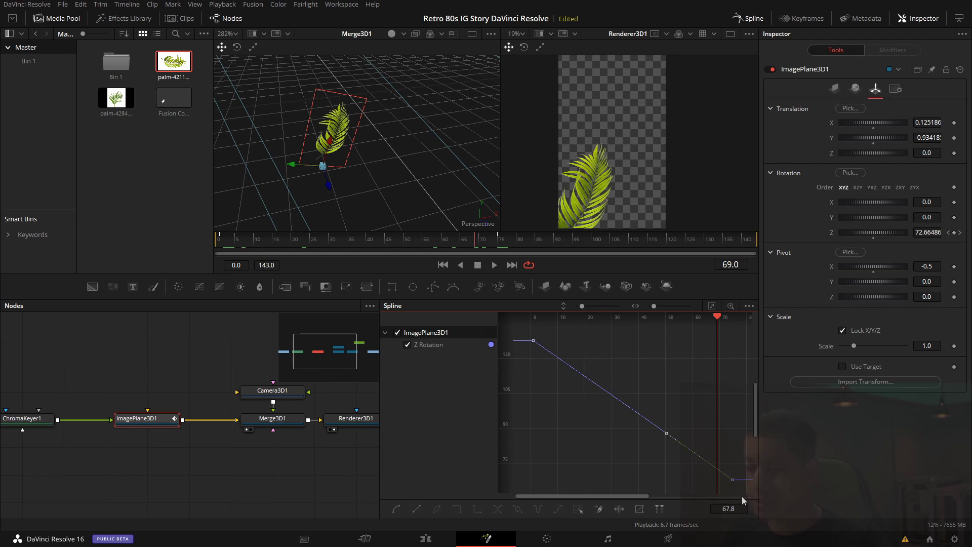
pyautogui.press('s')
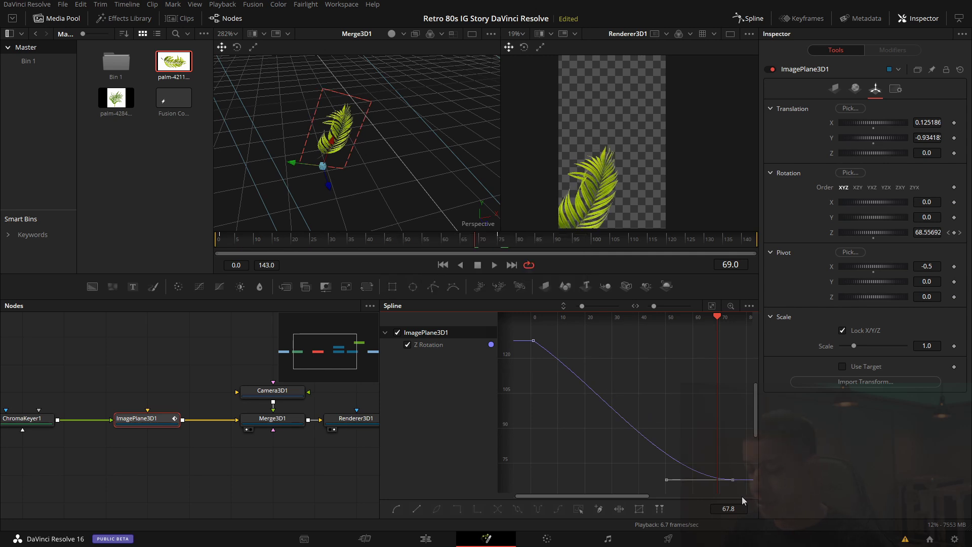
pyautogui.press('t')
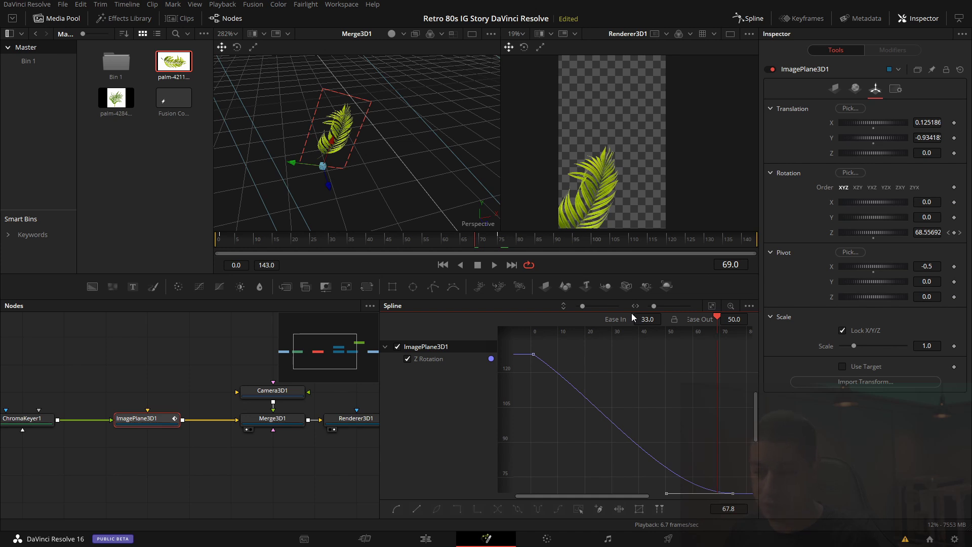
pyautogui.click(657, 317)
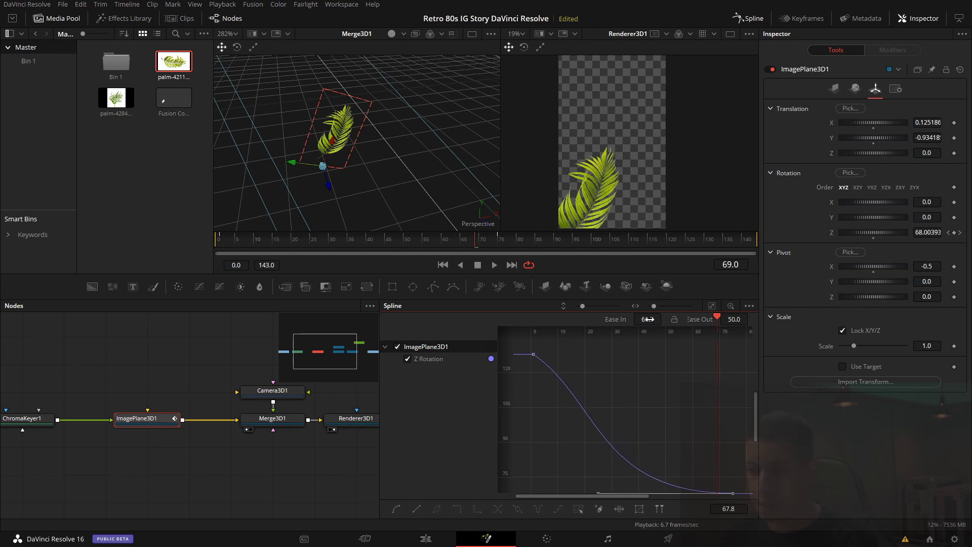
pyautogui.moveTo(657, 318); pyautogui.dragTo(657, 317)
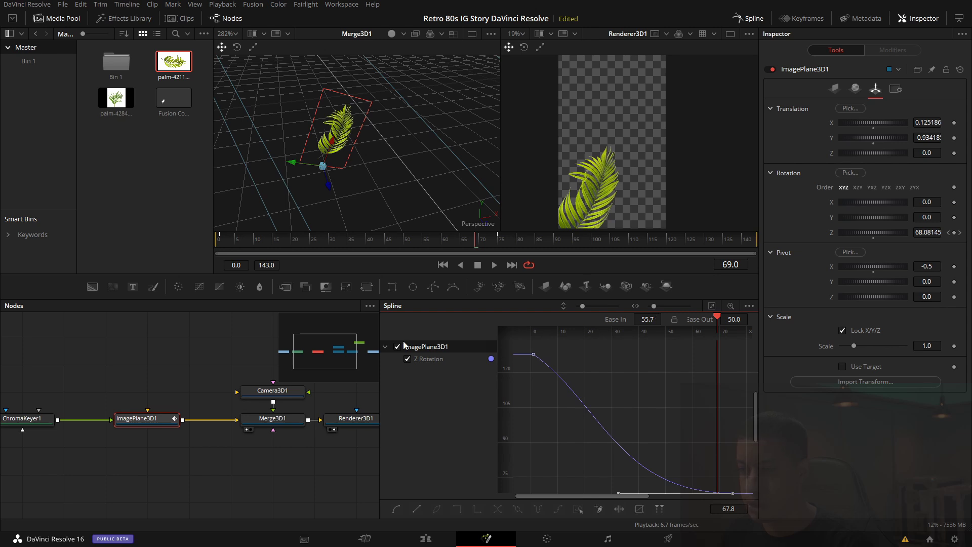
pyautogui.moveTo(193, 473); pyautogui.dragTo(262, 473)
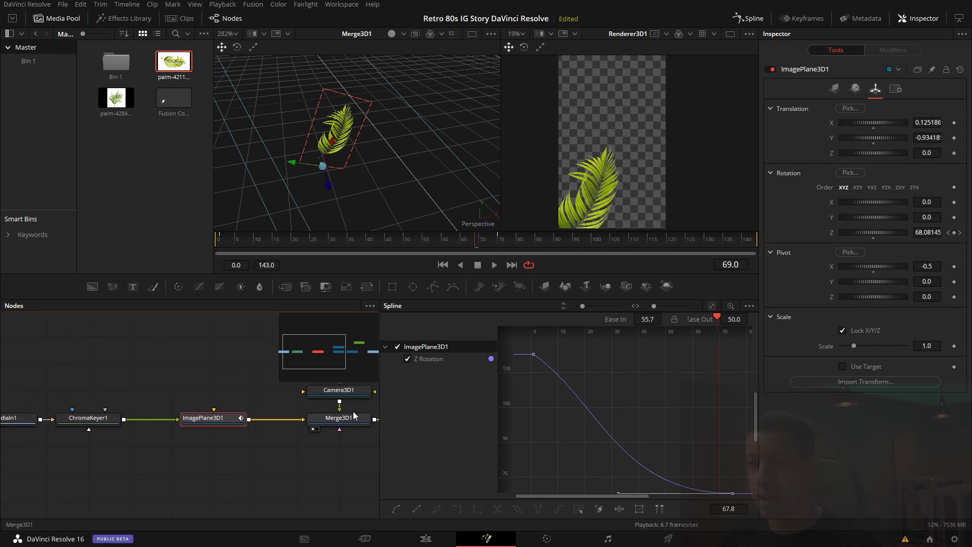
pyautogui.moveTo(307, 238); pyautogui.dragTo(500, 239)
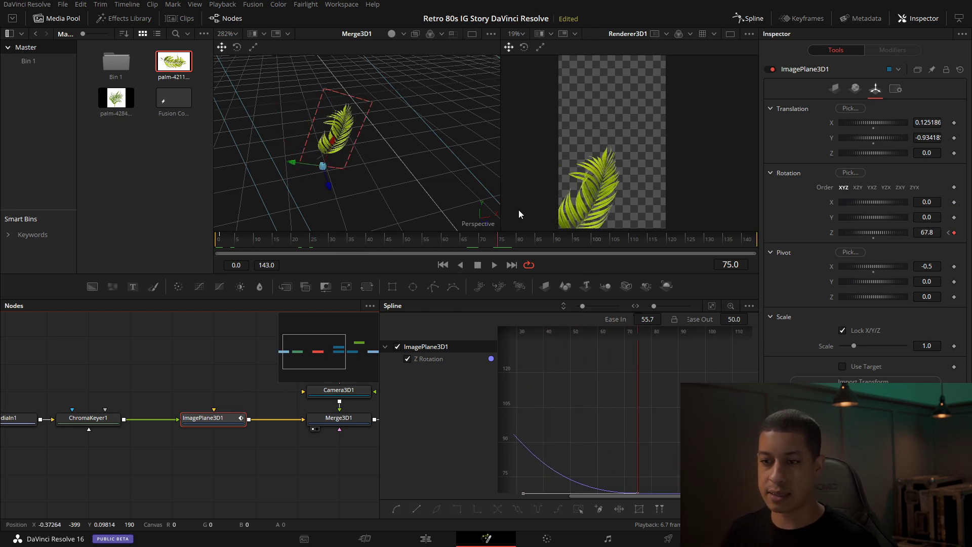
# Add an unconnected Transform 3D node to the node graph
pyautogui.moveTo(182, 458); pyautogui.dragTo(232, 459)
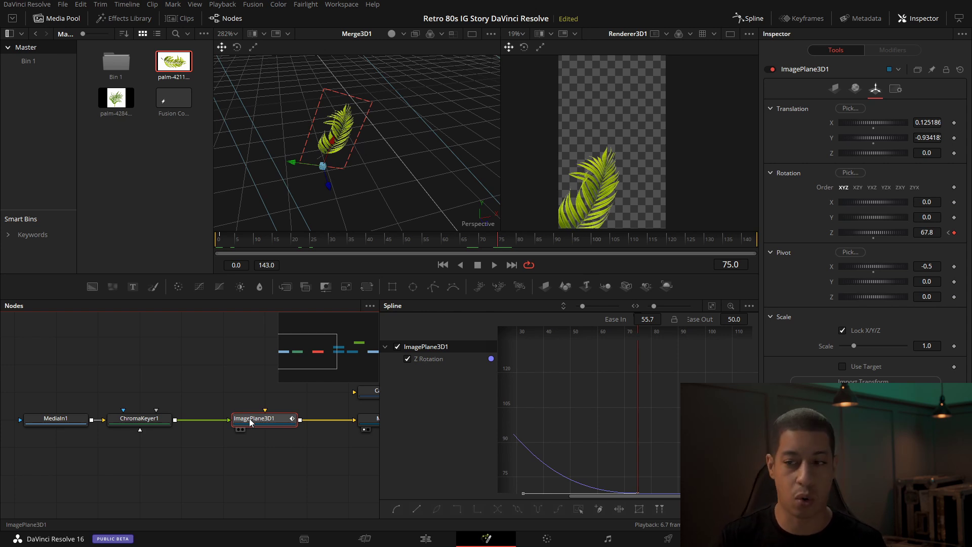
pyautogui.moveTo(266, 466); pyautogui.dragTo(252, 458)
pyautogui.click(268, 457)
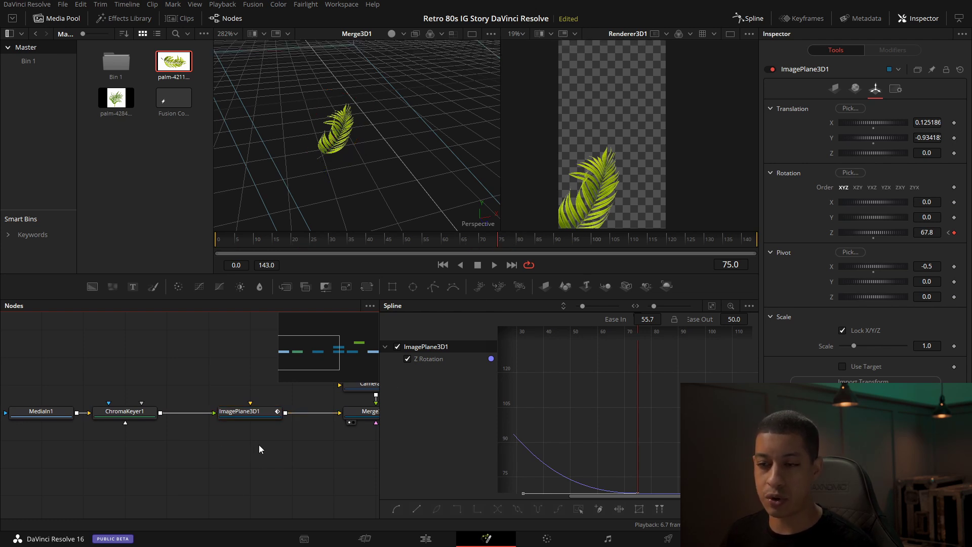
pyautogui.hotkey('shift', 'space')
pyautogui.write('Chroma Keyer')
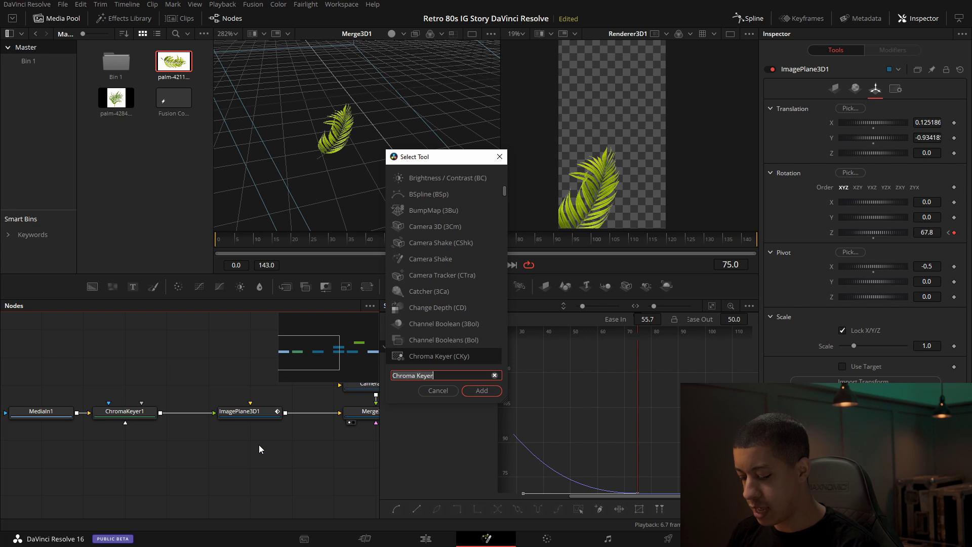
pyautogui.write('tim')
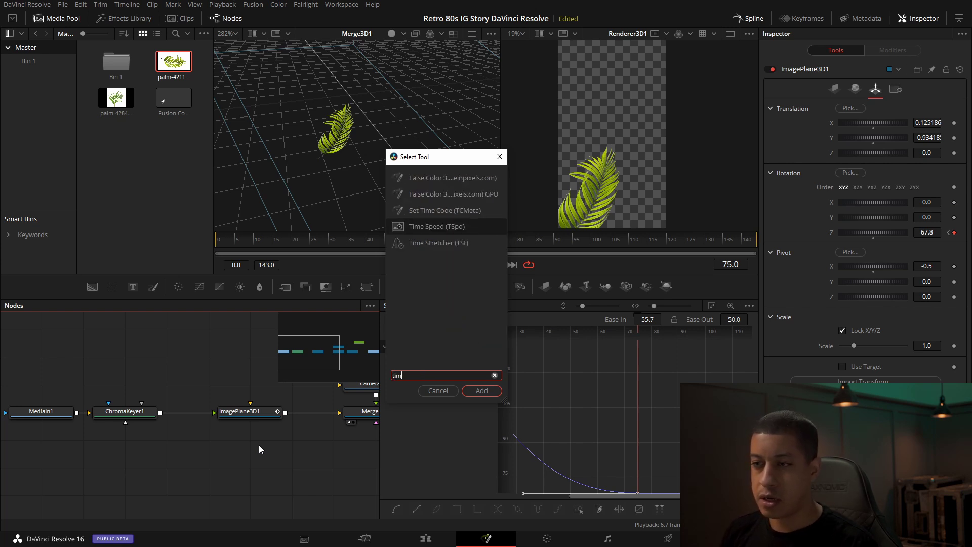
pyautogui.press('BackSpace')
pyautogui.press('BackSpace')
pyautogui.write('ra')
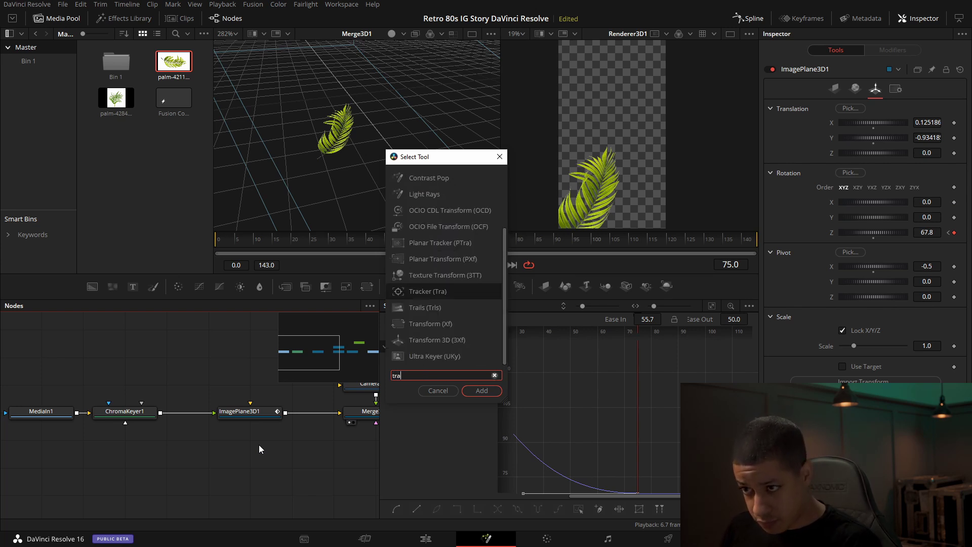
pyautogui.press('Down')
pyautogui.press('Down')
pyautogui.press('Down')
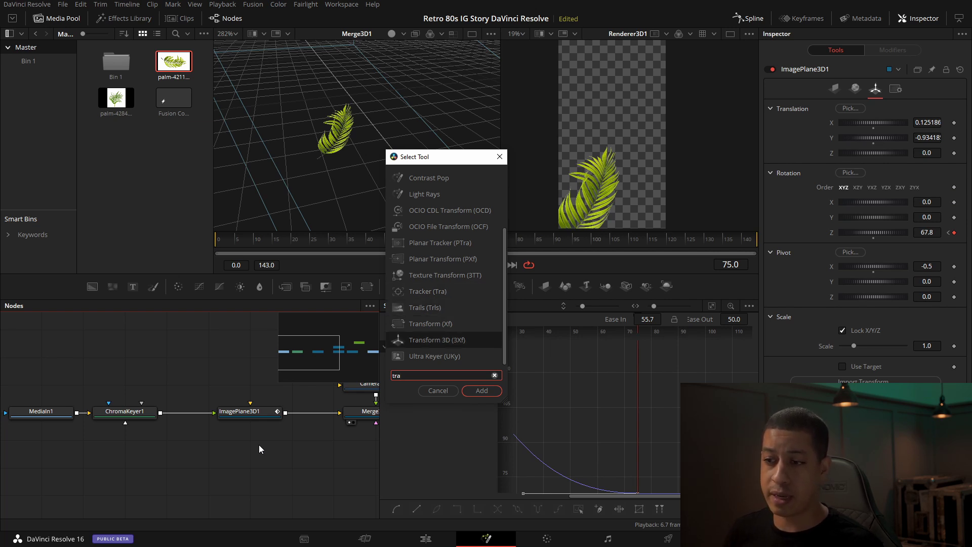
pyautogui.press('Return')
# Branch ImagePlane3D1's output into Transform3D1 below it, and connect Transform3D1's output to Merge3D1
pyautogui.moveTo(250, 442)
pyautogui.mouseDown()
pyautogui.moveTo(296, 447)
pyautogui.moveTo(246, 454)
pyautogui.mouseUp()
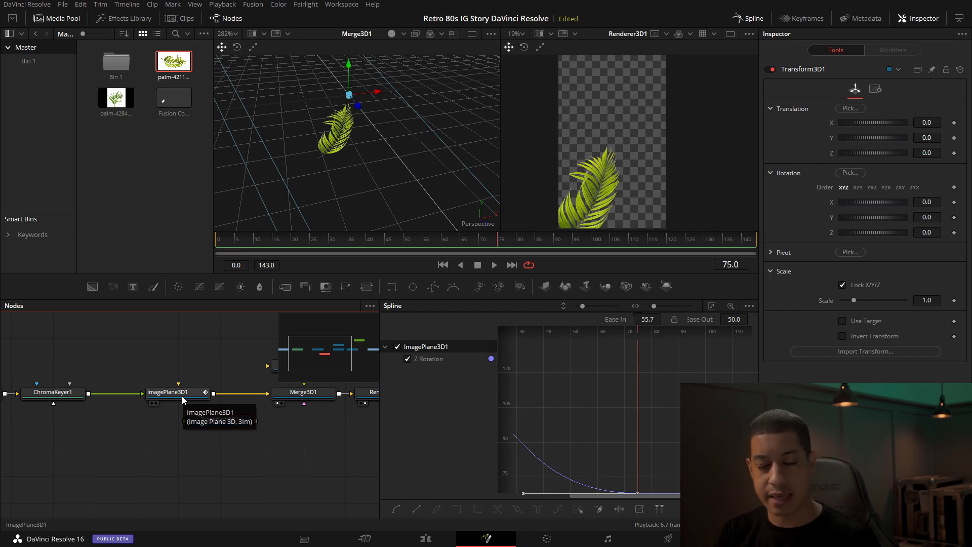
pyautogui.moveTo(214, 395); pyautogui.dragTo(211, 450)
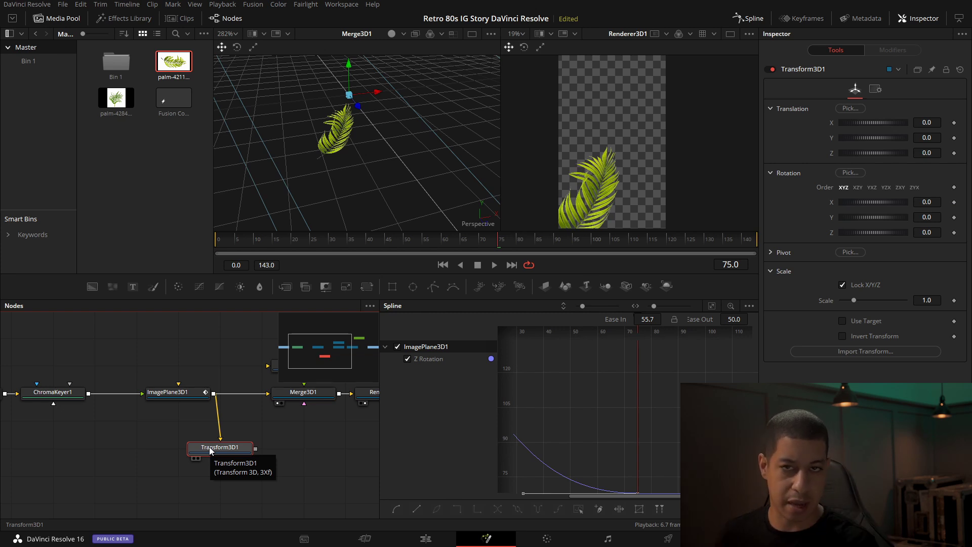
pyautogui.moveTo(276, 440); pyautogui.dragTo(232, 445)
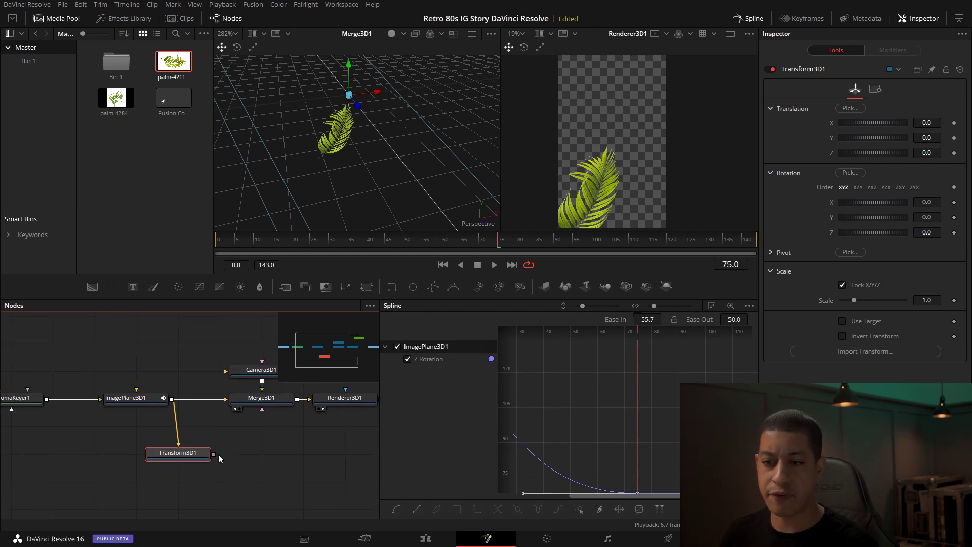
pyautogui.moveTo(254, 442); pyautogui.dragTo(245, 445)
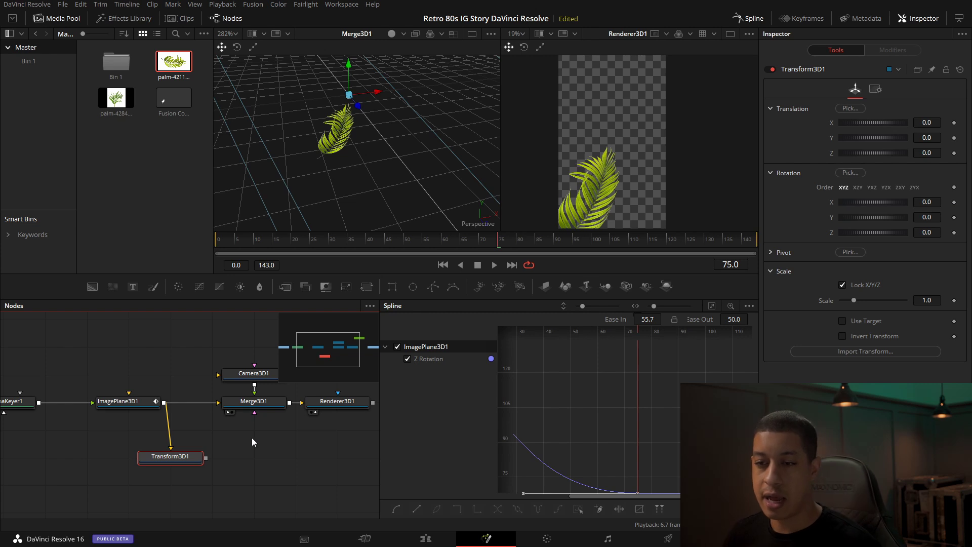
pyautogui.moveTo(206, 458); pyautogui.dragTo(235, 414)
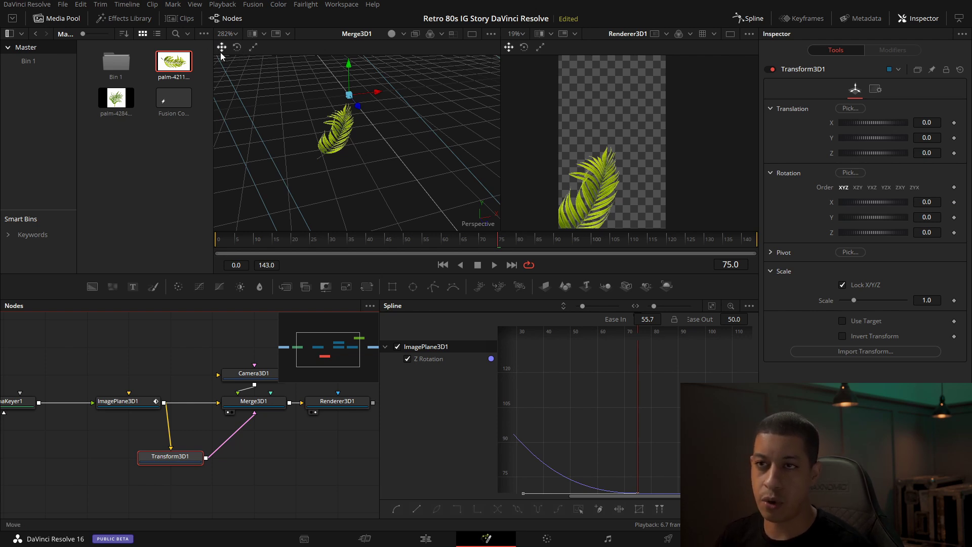
# Lower Transform3D1's leaf copy to about Y -0.057 and rotate it to about 169.1 degrees on Z
pyautogui.moveTo(346, 83); pyautogui.dragTo(342, 81)
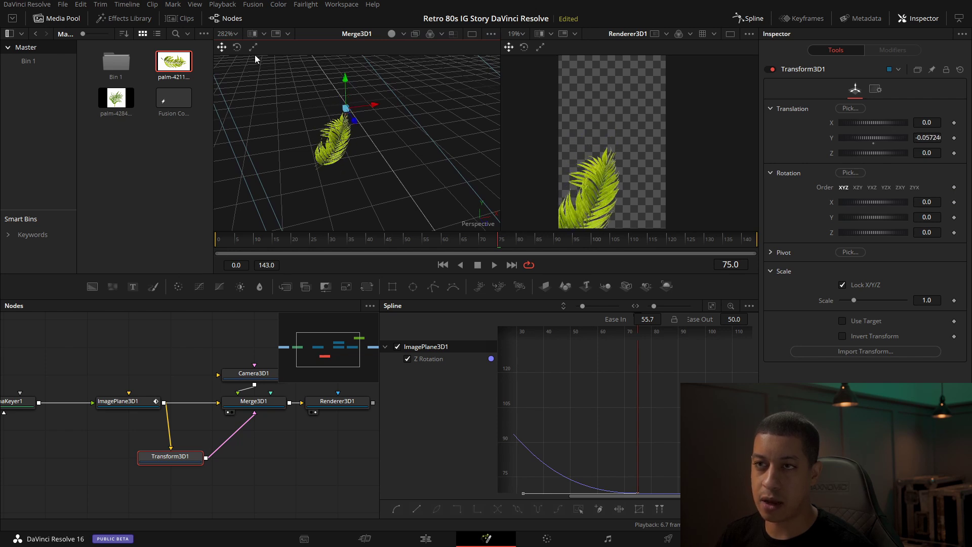
pyautogui.click(237, 47)
pyautogui.moveTo(402, 81); pyautogui.dragTo(254, 148)
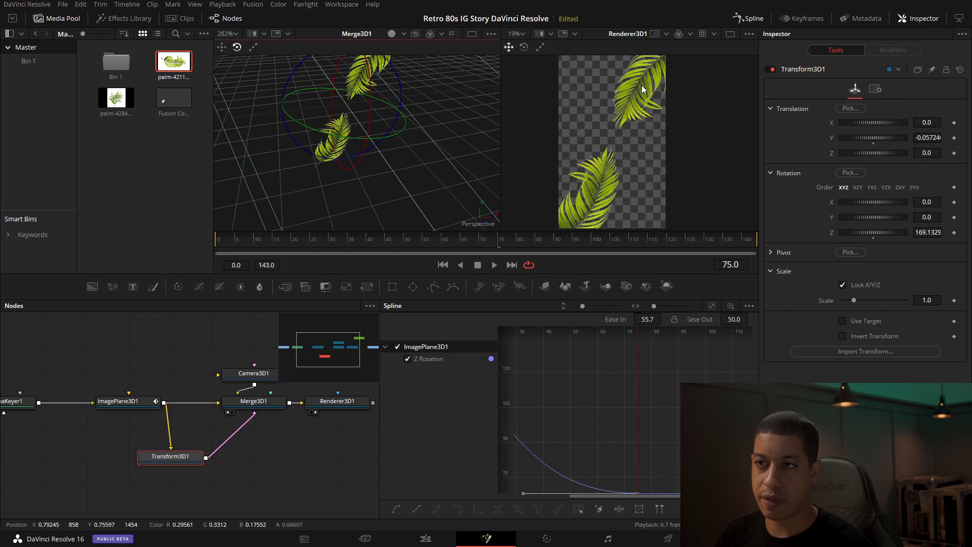
# Move Transform3D1's leaf copy towards the camera to about Z 1.04 and check the depth between the two leaves
pyautogui.scroll(-10, 338, 163)
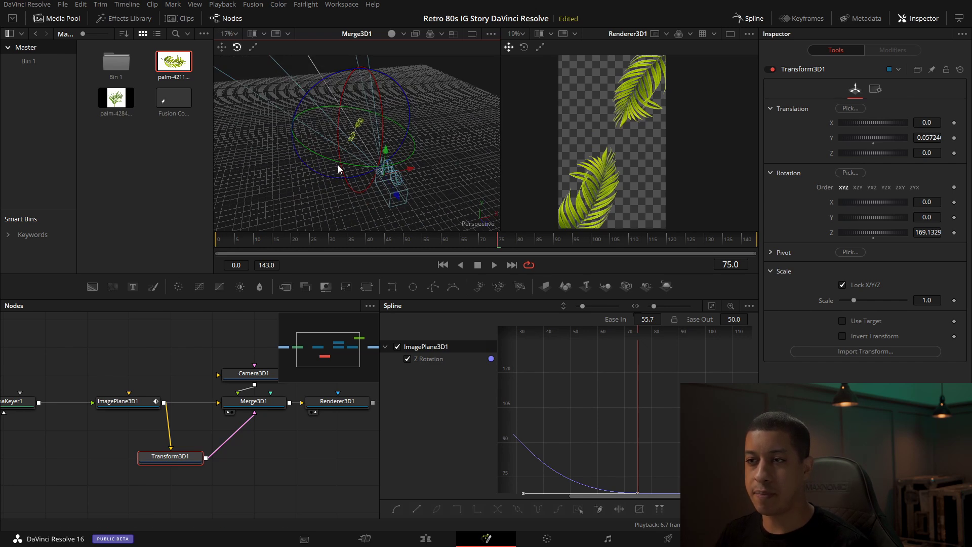
pyautogui.scroll(5, 339, 165)
pyautogui.moveTo(299, 177); pyautogui.dragTo(358, 183)
pyautogui.moveTo(298, 222); pyautogui.dragTo(215, 199)
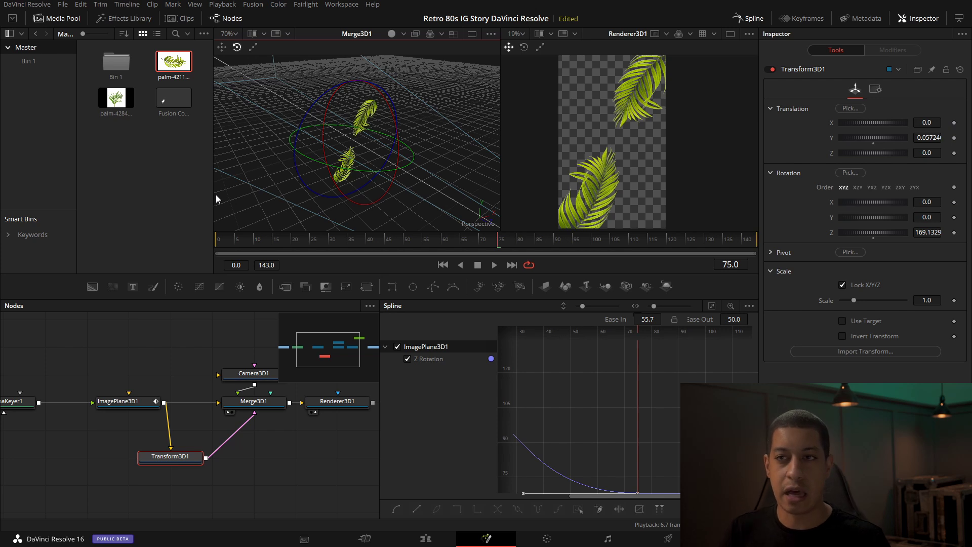
pyautogui.click(222, 48)
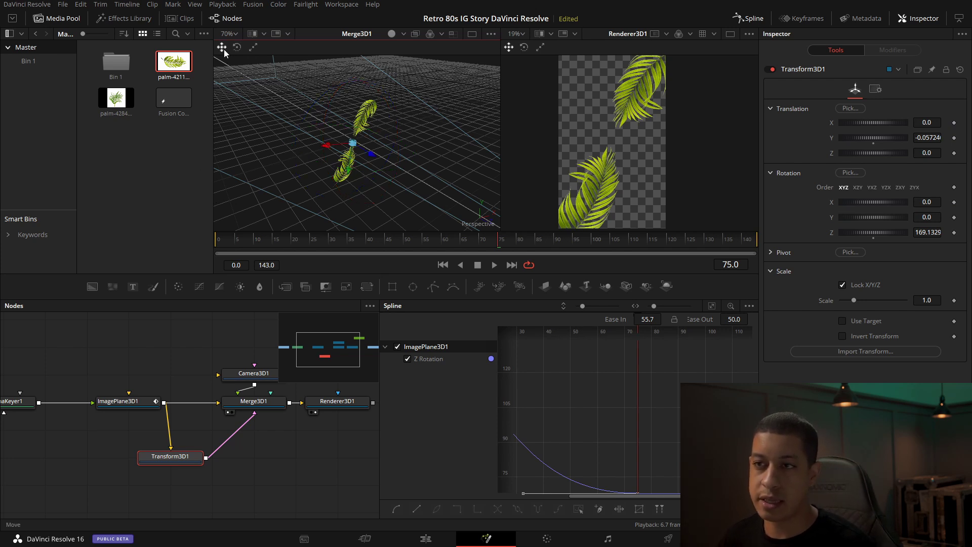
pyautogui.moveTo(371, 156); pyautogui.dragTo(419, 178)
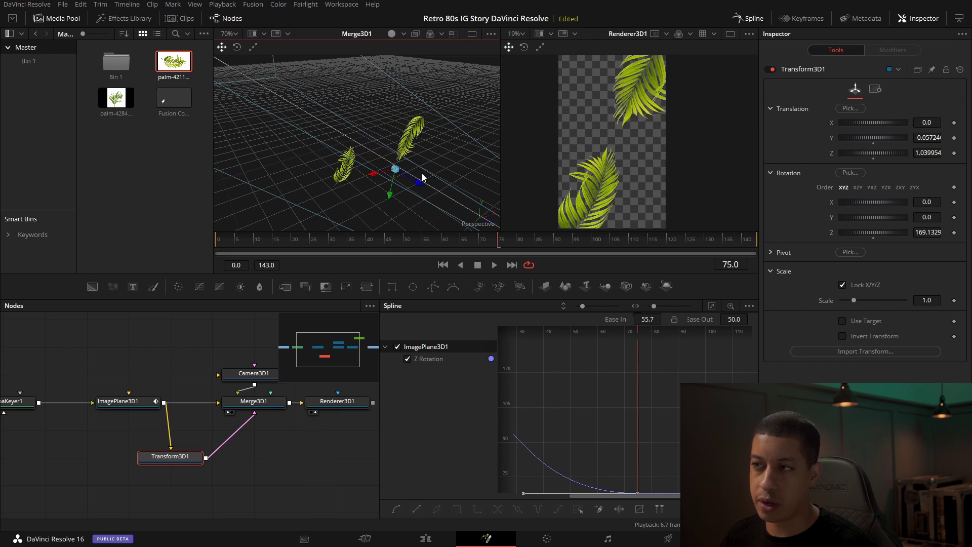
pyautogui.moveTo(361, 197); pyautogui.dragTo(369, 152)
pyautogui.moveTo(476, 139)
pyautogui.mouseDown()
pyautogui.moveTo(271, 145)
pyautogui.moveTo(476, 143)
pyautogui.moveTo(538, 132)
pyautogui.moveTo(477, 140)
pyautogui.moveTo(481, 147)
pyautogui.mouseUp()
pyautogui.moveTo(412, 147); pyautogui.dragTo(199, 160)
pyautogui.moveTo(397, 115)
pyautogui.mouseDown()
pyautogui.moveTo(384, 126)
pyautogui.moveTo(393, 132)
pyautogui.mouseUp()
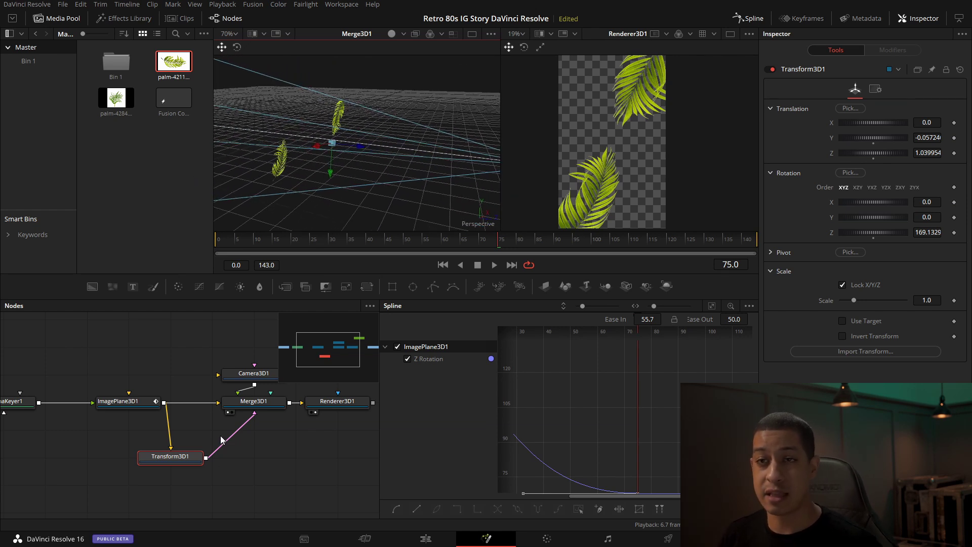
# Add the second palm image, palm-4284588, to the node graph below MediaIn1
pyautogui.moveTo(65, 452); pyautogui.dragTo(178, 424)
pyautogui.scroll(-5, 169, 419)
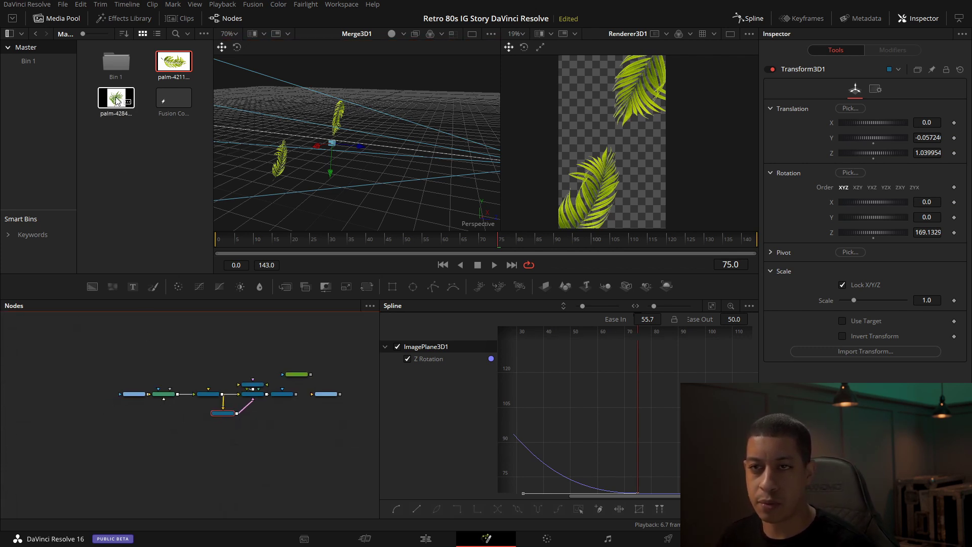
pyautogui.moveTo(116, 98); pyautogui.dragTo(142, 431)
pyautogui.scroll(5, 123, 422)
pyautogui.moveTo(248, 424); pyautogui.dragTo(170, 427)
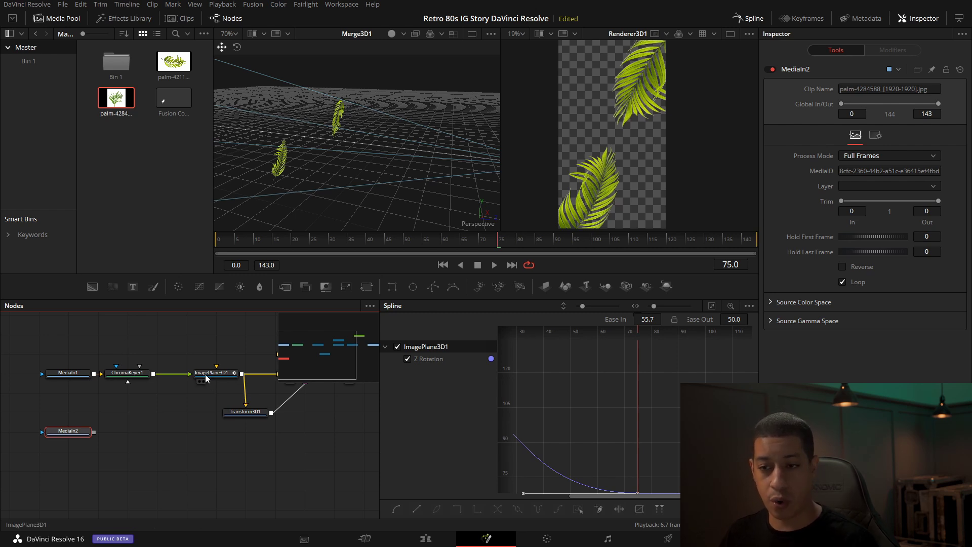
# Copy ChromaKeyer1 and ImagePlane3D1 together and paste them as a separate branch beside MediaIn2
pyautogui.click(140, 378)
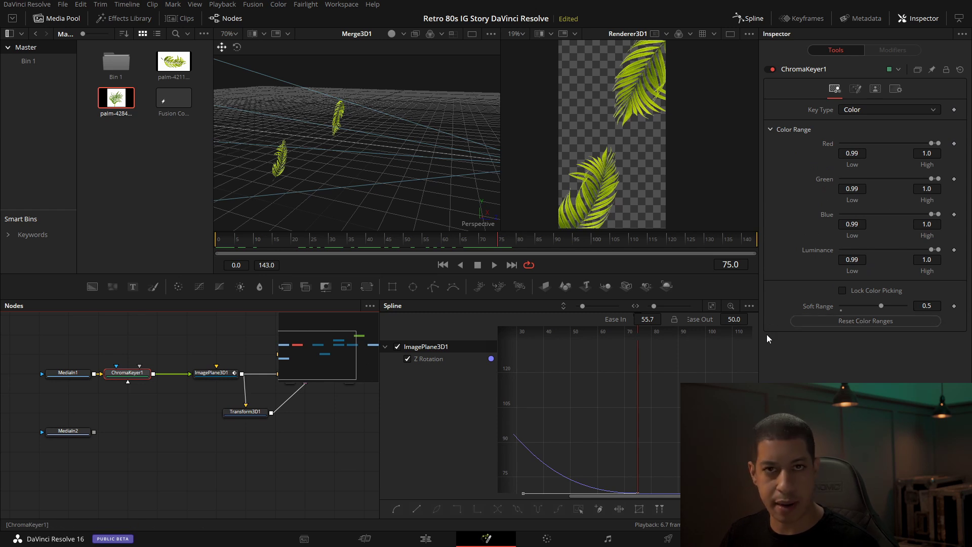
pyautogui.moveTo(116, 347); pyautogui.dragTo(215, 385)
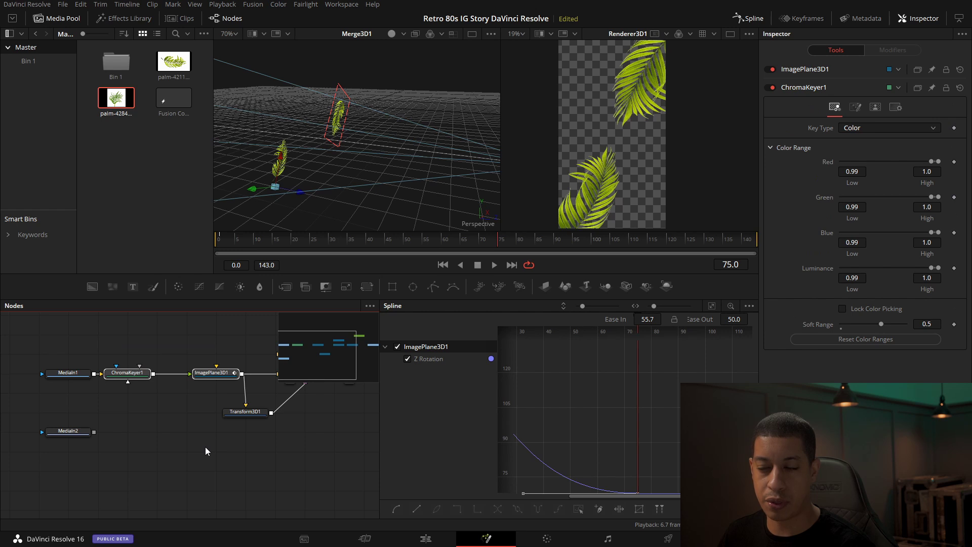
pyautogui.click(164, 454)
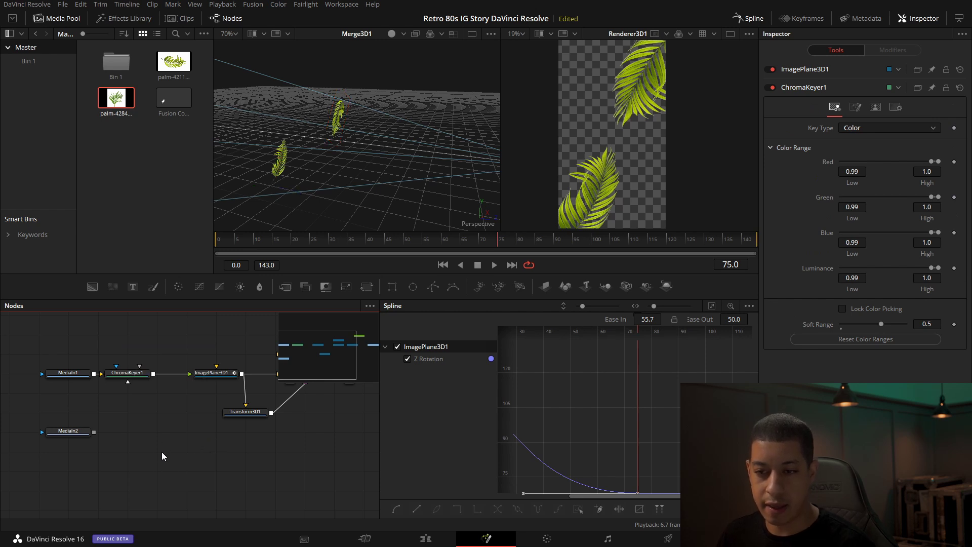
pyautogui.hotkey('ctrl', 'v')
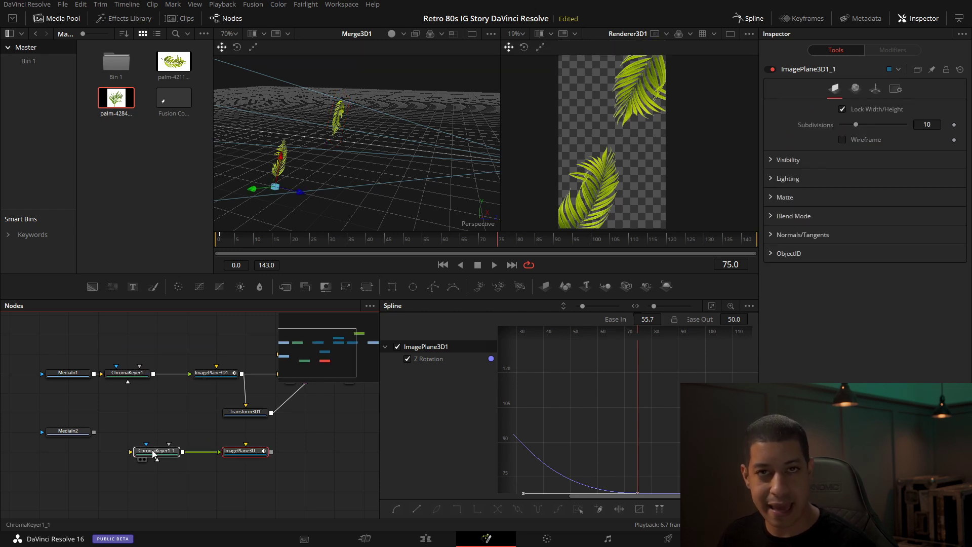
# Connect MediaIn2 to ChromaKeyer1_1, preview the keyed leaf, and check ImagePlane3D1_1's inherited swing at frame 40
pyautogui.moveTo(94, 432); pyautogui.dragTo(327, 191)
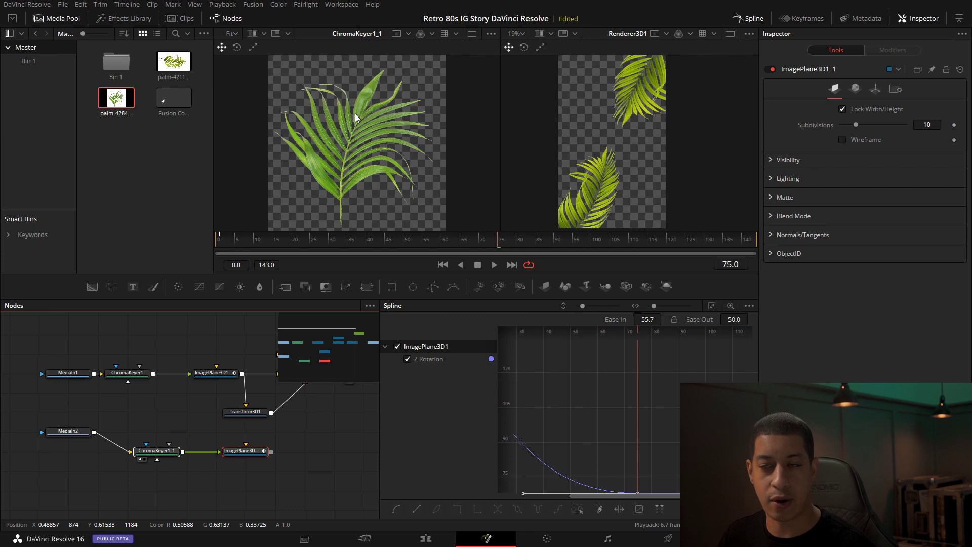
pyautogui.moveTo(301, 438); pyautogui.dragTo(147, 418)
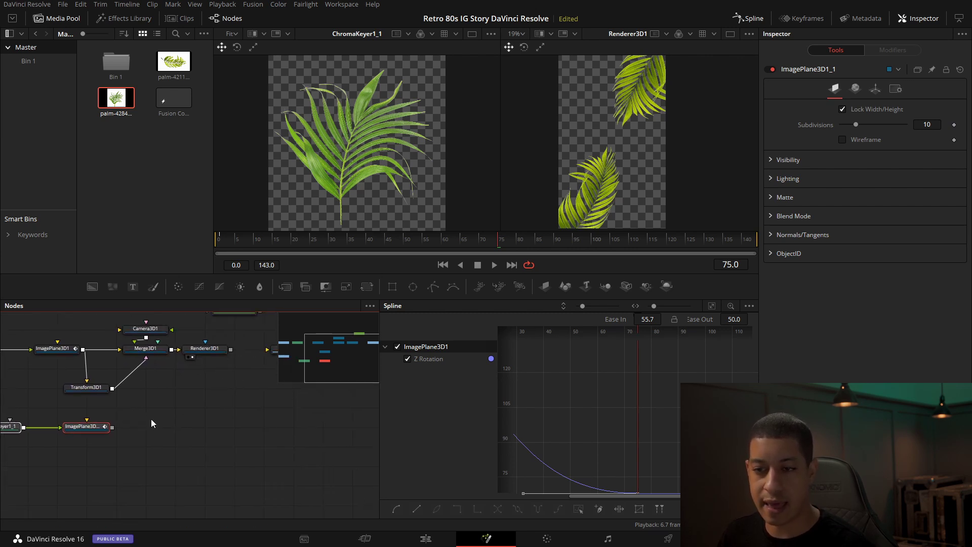
pyautogui.moveTo(86, 427); pyautogui.dragTo(326, 143)
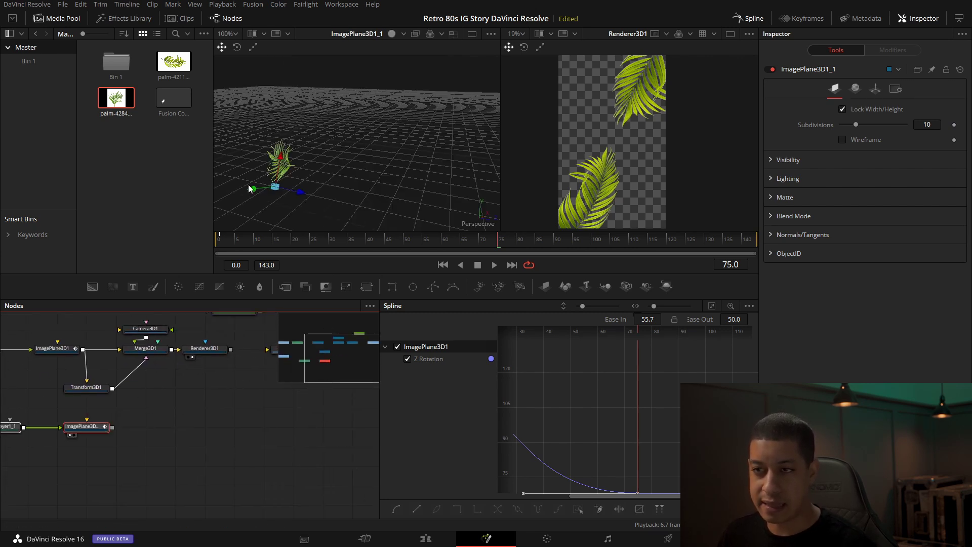
pyautogui.moveTo(366, 187); pyautogui.dragTo(353, 220)
pyautogui.moveTo(400, 244); pyautogui.dragTo(369, 240)
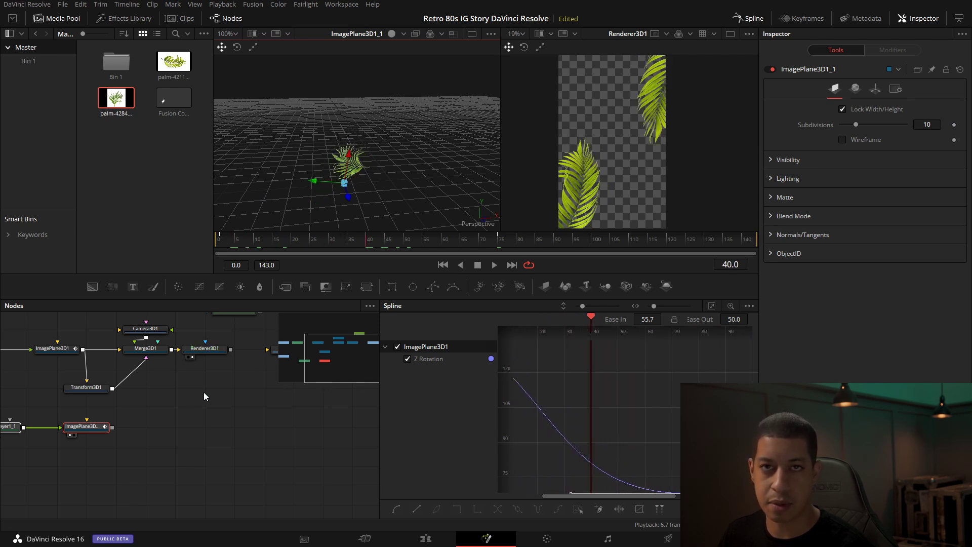
# Display MediaIn1 and MediaIn2 in separate viewers to compare the orientation of the two leaf images
pyautogui.hscroll(-5, 152, 447)
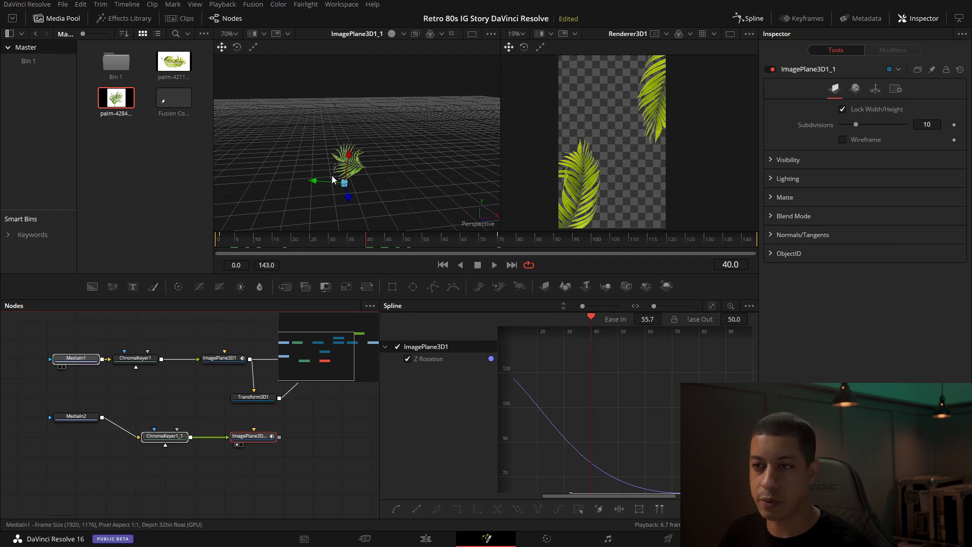
pyautogui.click(60, 366)
pyautogui.moveTo(85, 416); pyautogui.dragTo(673, 167)
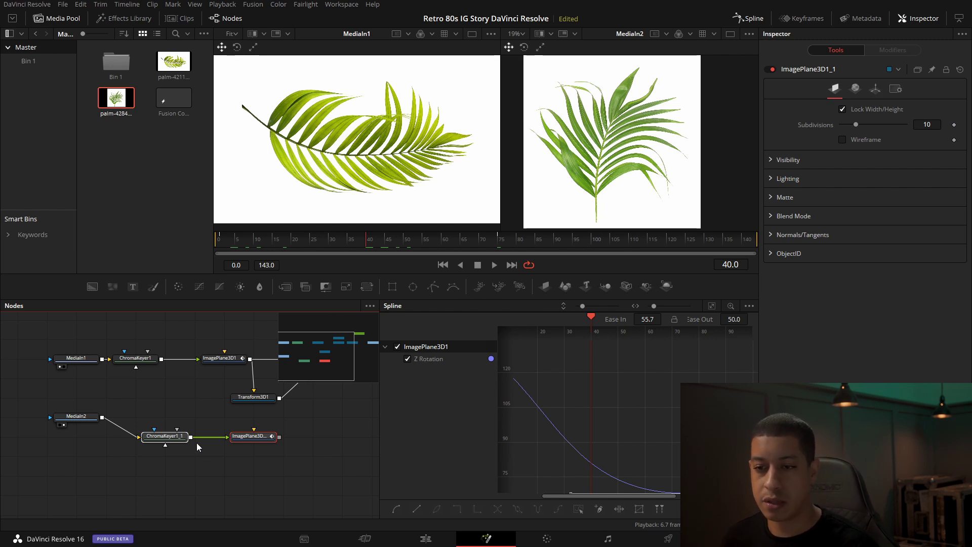
# View ImagePlane3D1_1 in place of MediaIn1 and reset its X pivot to 0.0
pyautogui.click(264, 443)
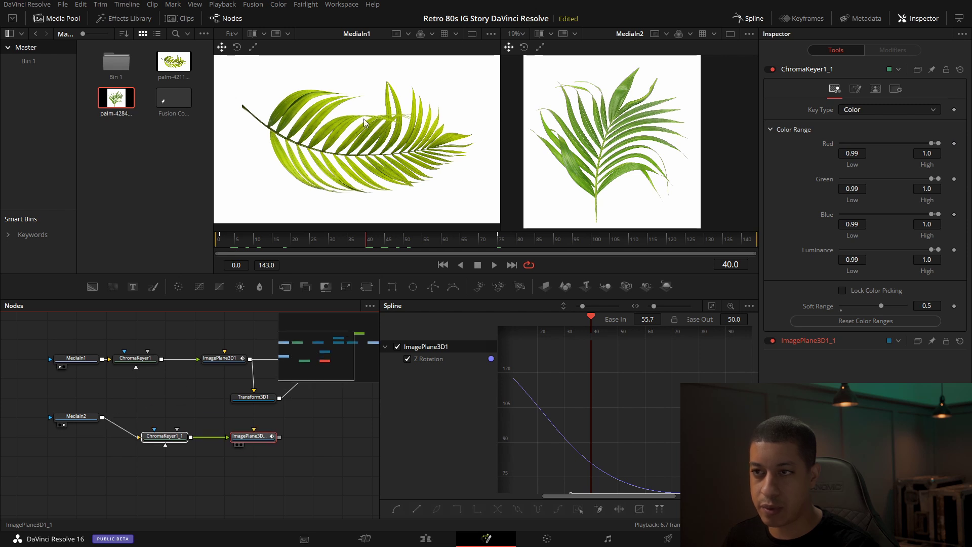
pyautogui.press('1')
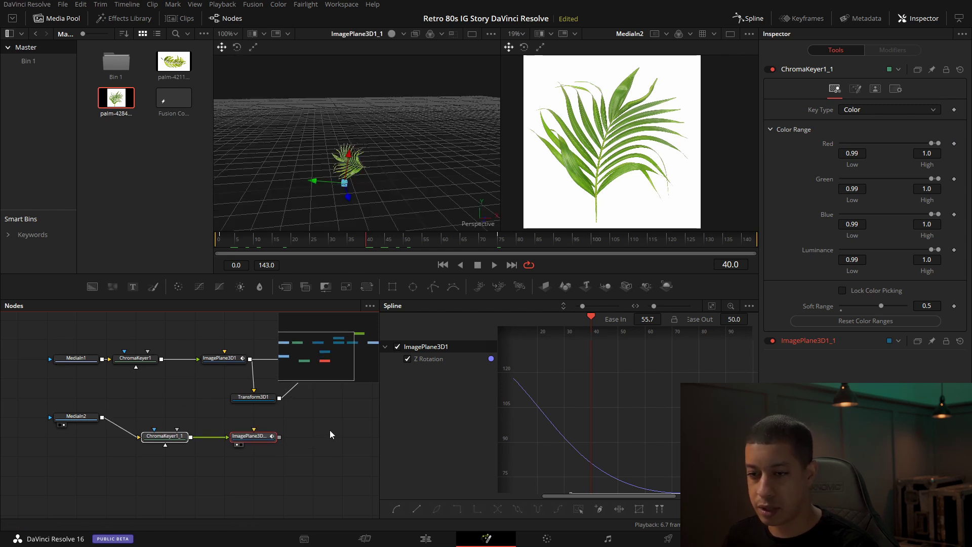
pyautogui.click(272, 437)
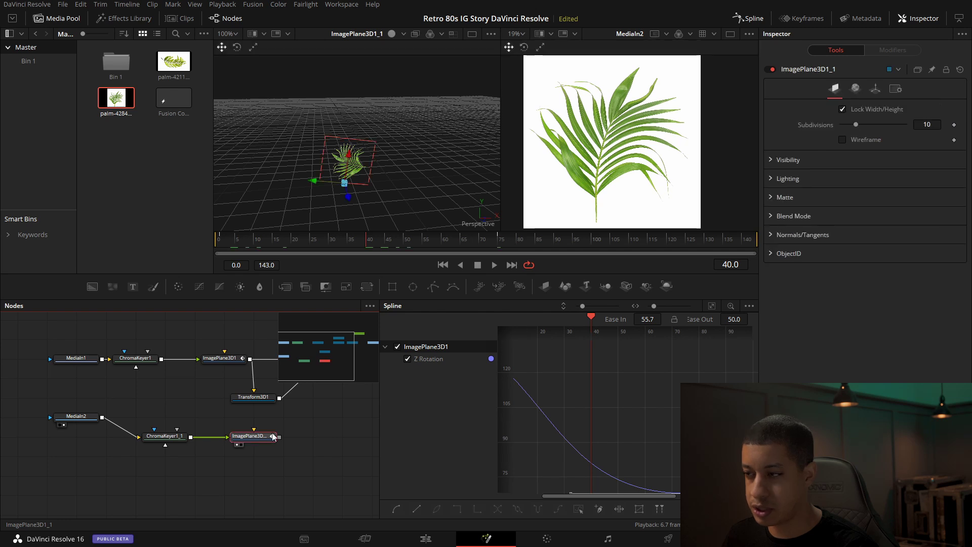
pyautogui.click(875, 90)
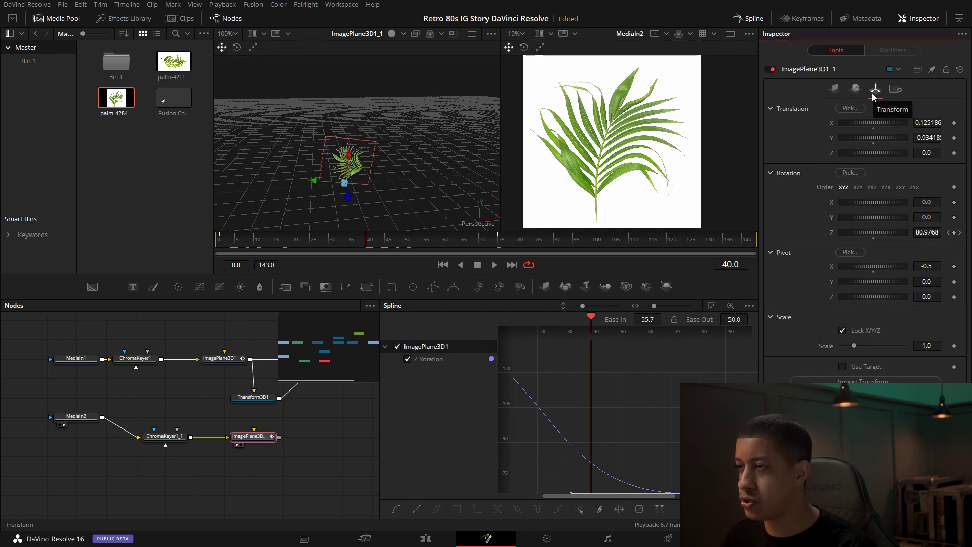
pyautogui.doubleClick(873, 272)
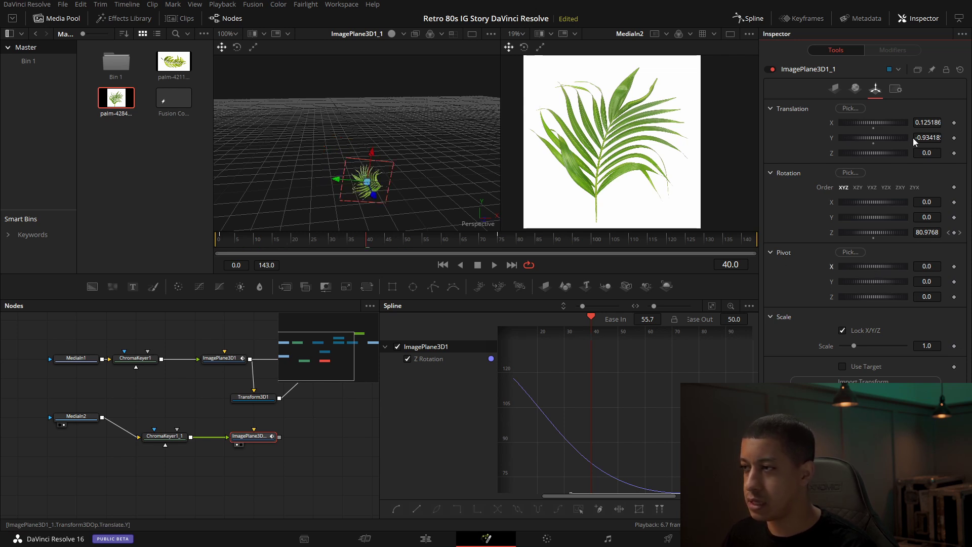
# Reset ImagePlane3D1_1 to its defaults, set its Y pivot to -0.5 at the leaf's base, and rotate it to 2.6 in Z
pyautogui.click(960, 69)
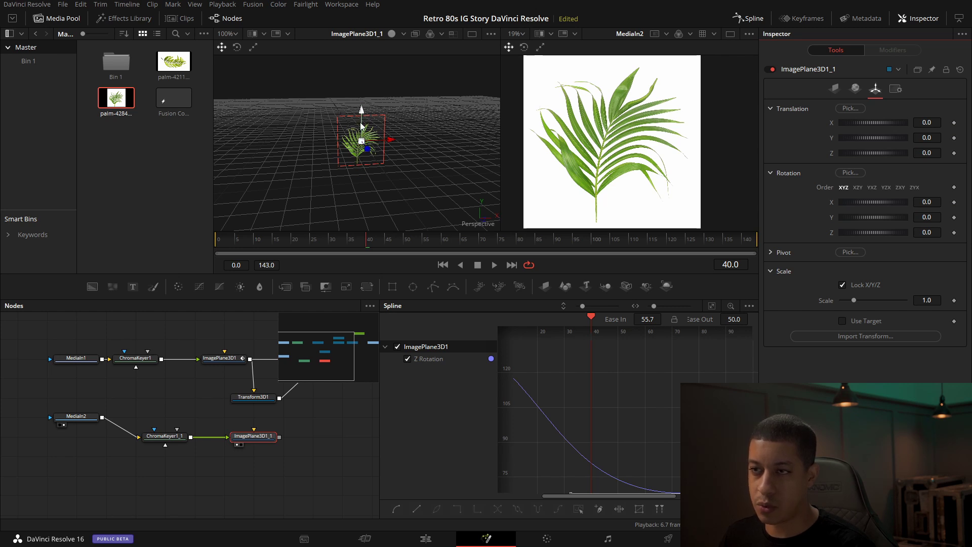
pyautogui.moveTo(878, 216); pyautogui.dragTo(874, 217)
pyautogui.hotkey('ctrl', 'z')
pyautogui.click(772, 252)
pyautogui.moveTo(876, 281); pyautogui.dragTo(867, 279)
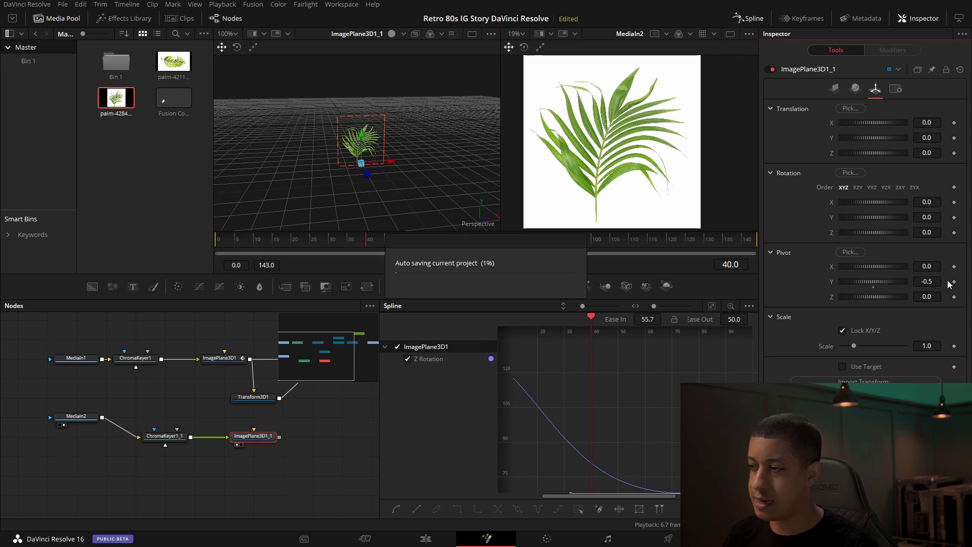
pyautogui.press('Tab')
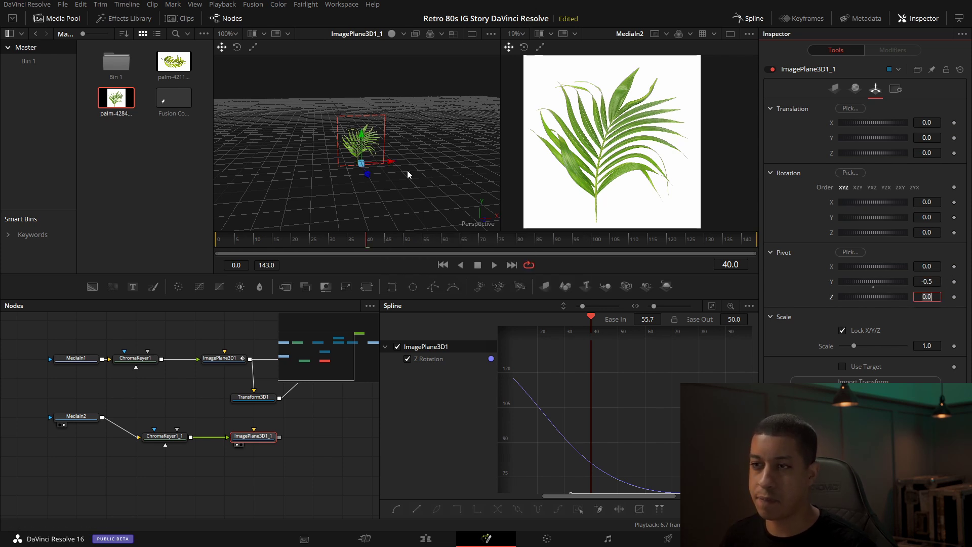
pyautogui.moveTo(892, 233); pyautogui.dragTo(880, 232)
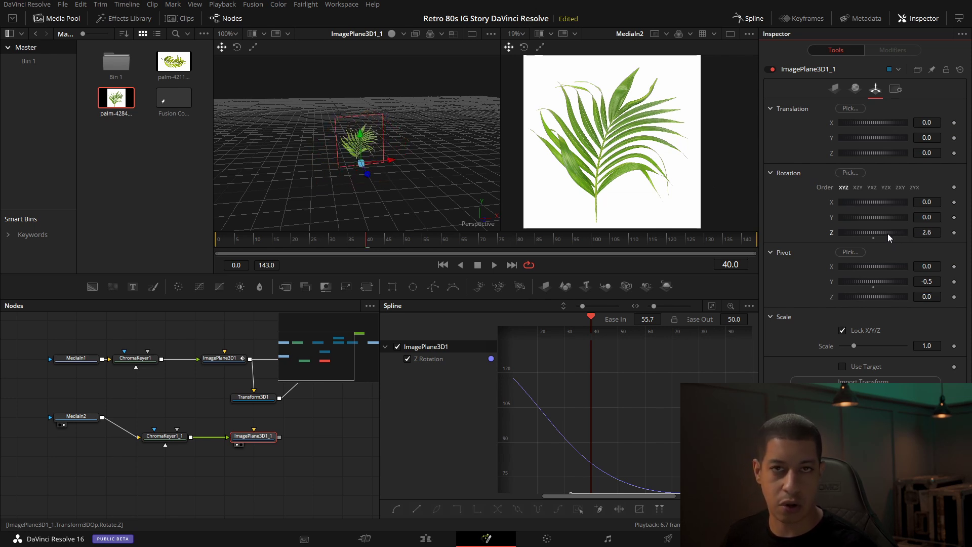
# Connect ImagePlane3D1_1 to Merge3D1 and display Merge3D1 beside Renderer3D1
pyautogui.moveTo(295, 466); pyautogui.dragTo(349, 120)
pyautogui.moveTo(332, 405); pyautogui.dragTo(113, 427)
pyautogui.click(36, 389)
pyautogui.moveTo(243, 398); pyautogui.dragTo(412, 373)
# Hide the Media Pool and widen the node graph to show the whole composition
pyautogui.click(59, 19)
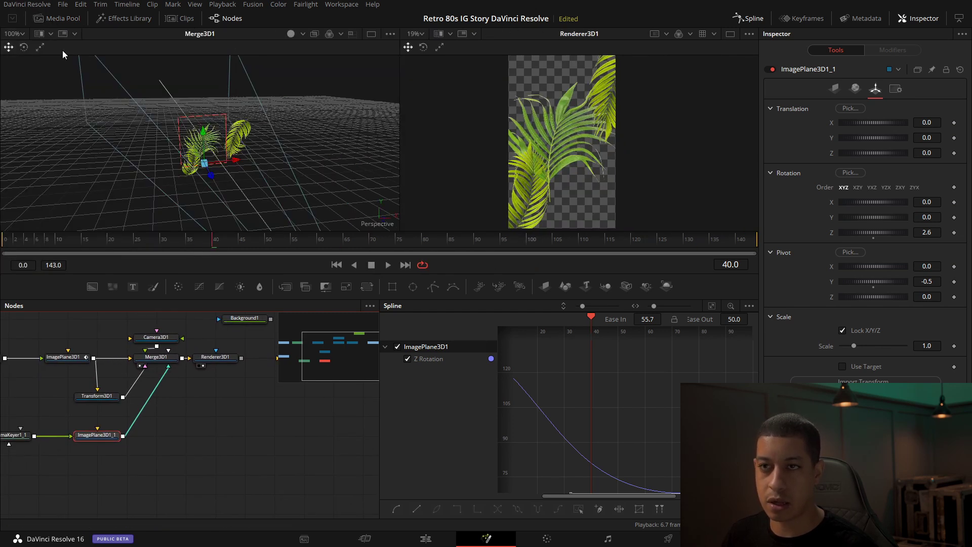
pyautogui.moveTo(206, 360); pyautogui.dragTo(267, 390)
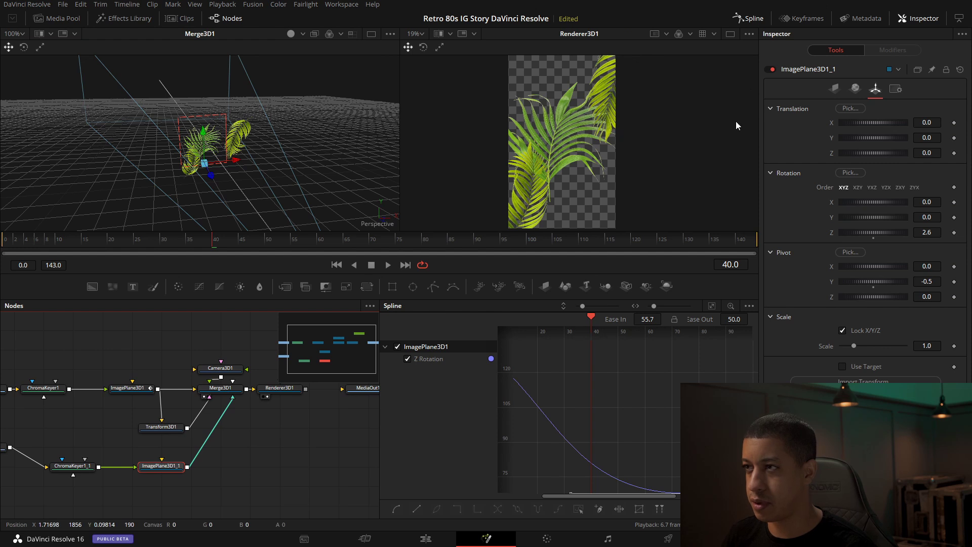
pyautogui.click(960, 20)
pyautogui.moveTo(486, 418); pyautogui.dragTo(609, 419)
pyautogui.moveTo(371, 438); pyautogui.dragTo(501, 443)
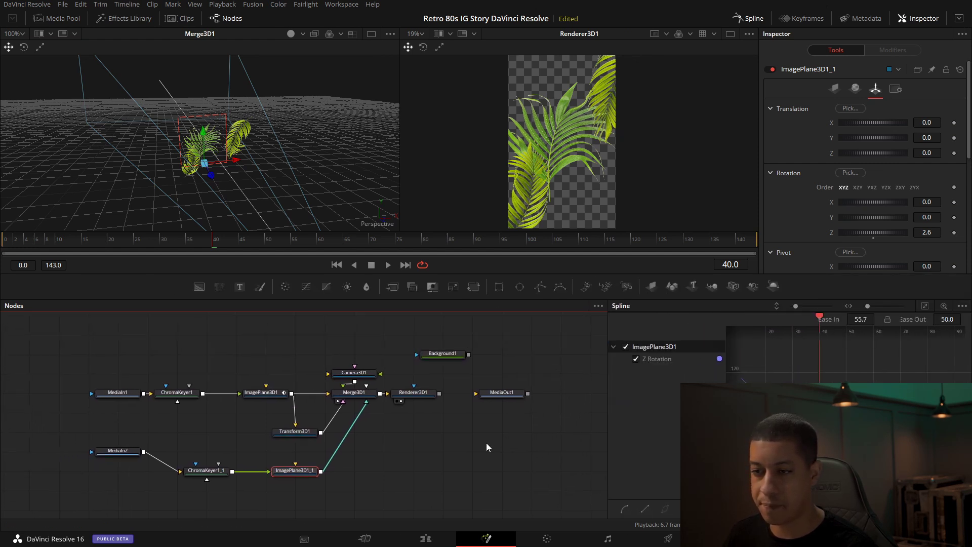
# Place ImagePlane3D1_1 in the frame's lower-right corner at about X 0.45, Y -0.34, Z 0.52, with Z rotation 10.4
pyautogui.moveTo(286, 192)
pyautogui.mouseDown()
pyautogui.moveTo(262, 169)
pyautogui.moveTo(280, 189)
pyautogui.mouseUp()
pyautogui.scroll(3, 262, 163)
pyautogui.moveTo(147, 160); pyautogui.dragTo(183, 173)
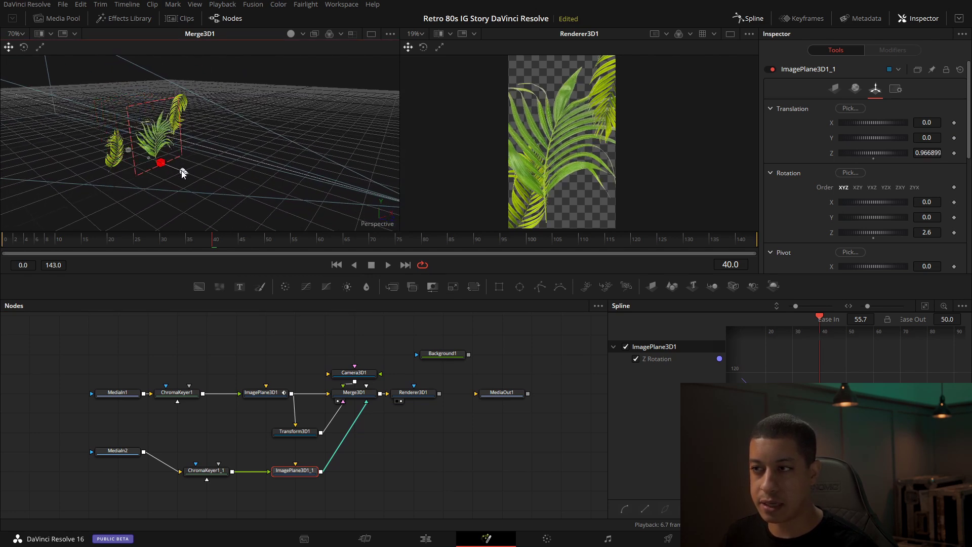
pyautogui.moveTo(180, 157); pyautogui.dragTo(258, 167)
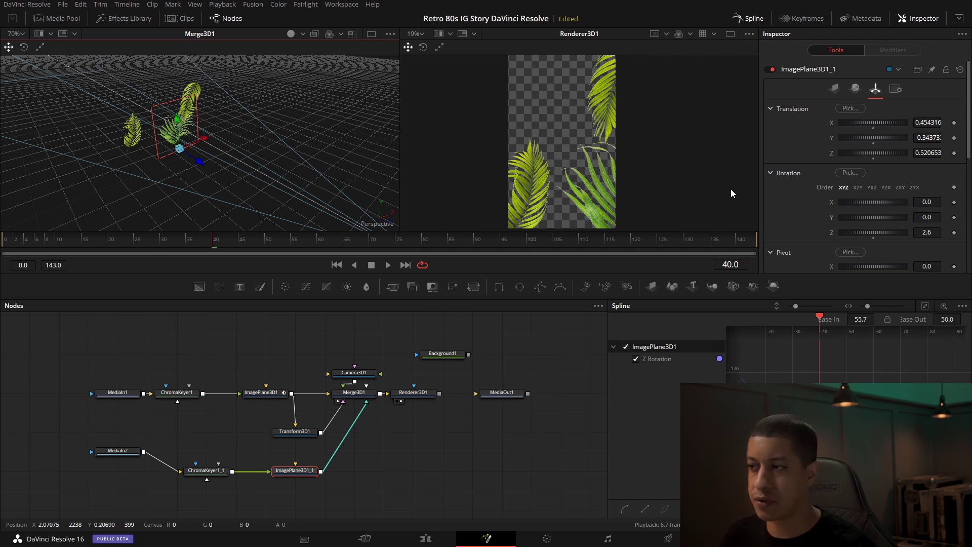
pyautogui.moveTo(879, 237); pyautogui.dragTo(880, 237)
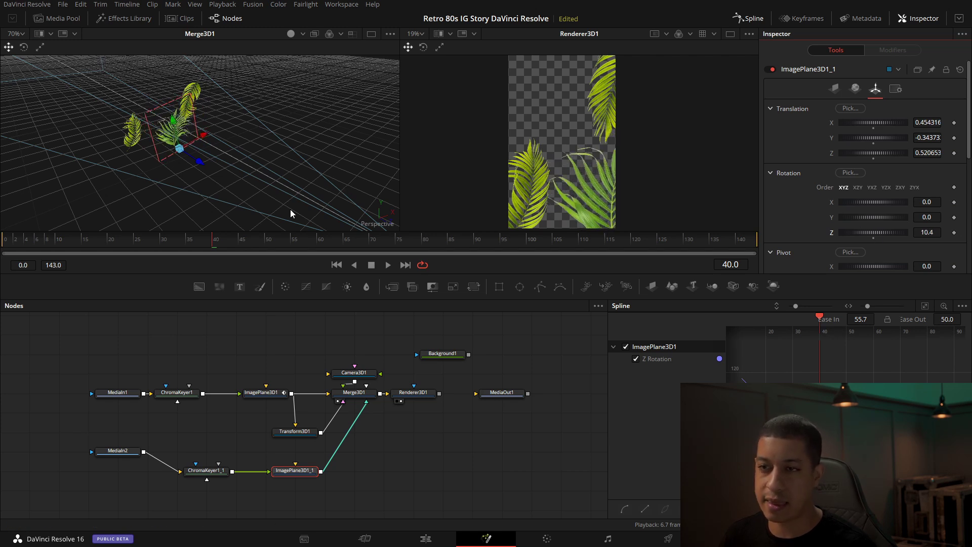
# Keyframe ImagePlane3D1_1's Z rotation at 10.4 on frame 90 and at -39.2 on frame 1
pyautogui.moveTo(210, 249); pyautogui.dragTo(475, 245)
pyautogui.click(954, 233)
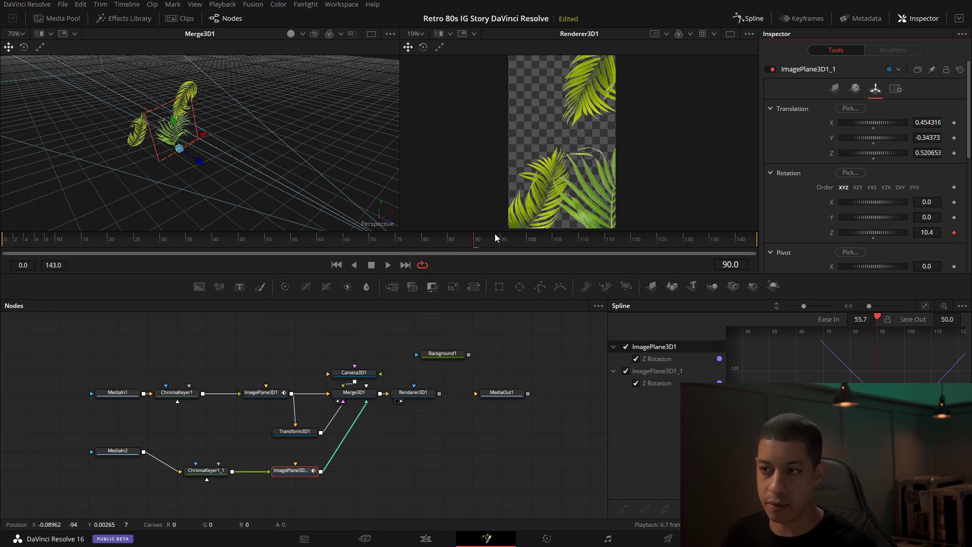
pyautogui.moveTo(474, 242); pyautogui.dragTo(10, 242)
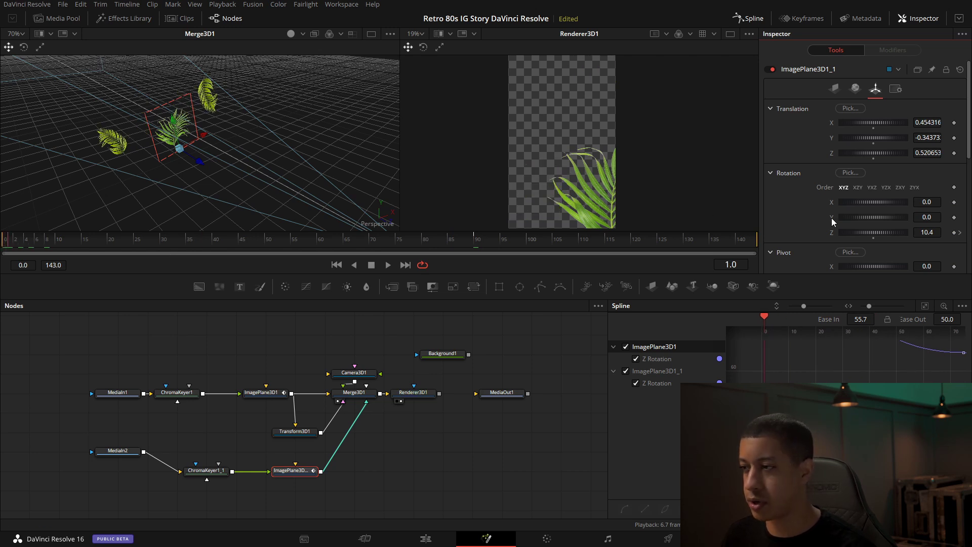
pyautogui.moveTo(880, 234); pyautogui.dragTo(868, 234)
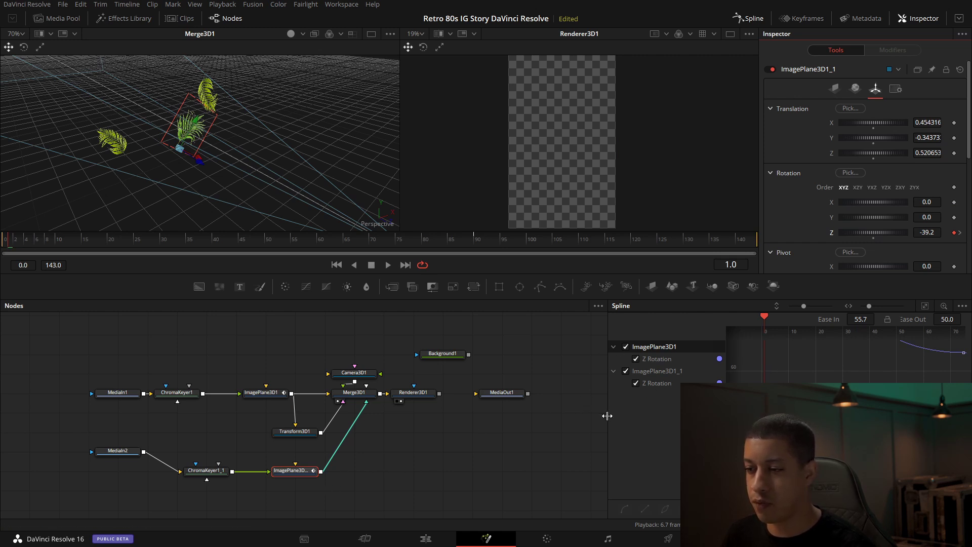
# Isolate ImagePlane3D1_1's rotation curve in the Spline editor, flatten its frame 90 keyframe, and set Ease In to 57.1
pyautogui.moveTo(609, 415); pyautogui.dragTo(494, 415)
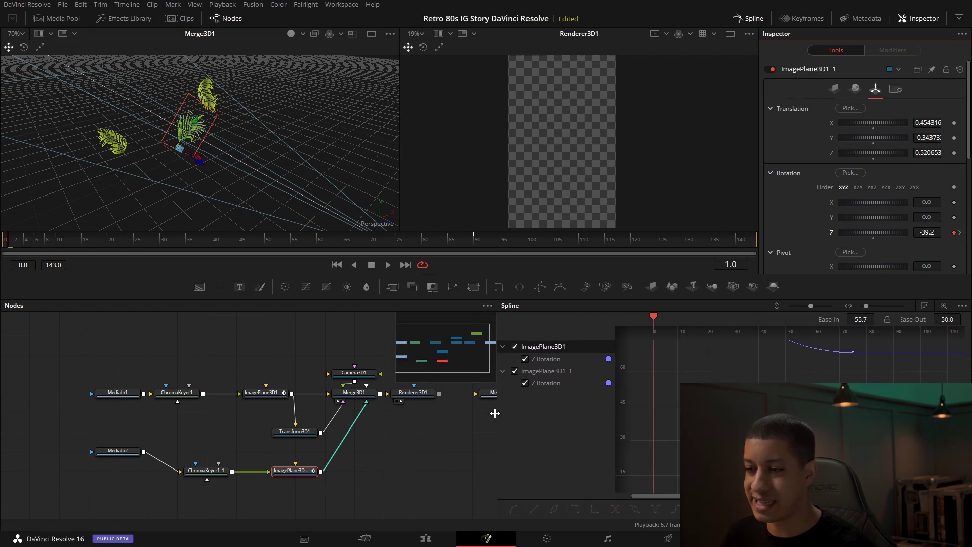
pyautogui.click(928, 305)
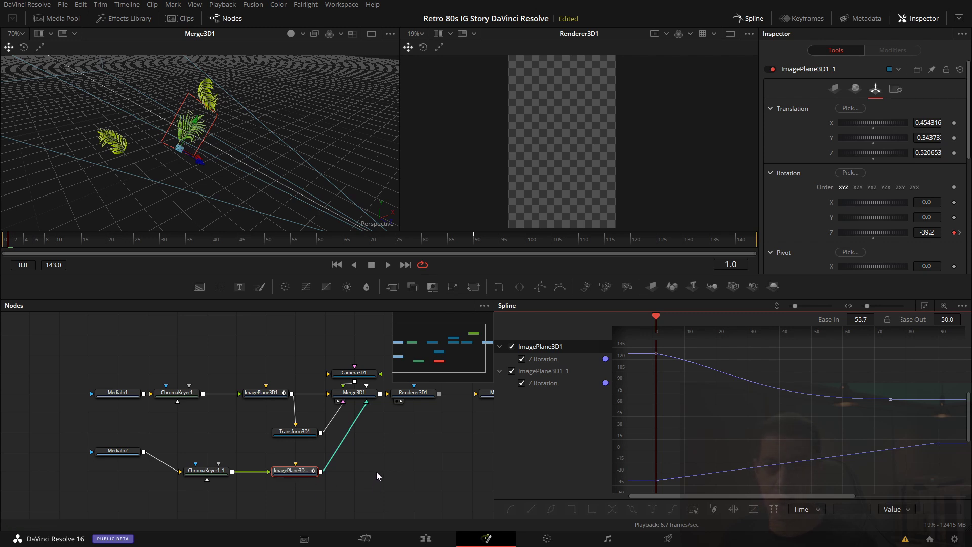
pyautogui.click(962, 306)
pyautogui.click(942, 323)
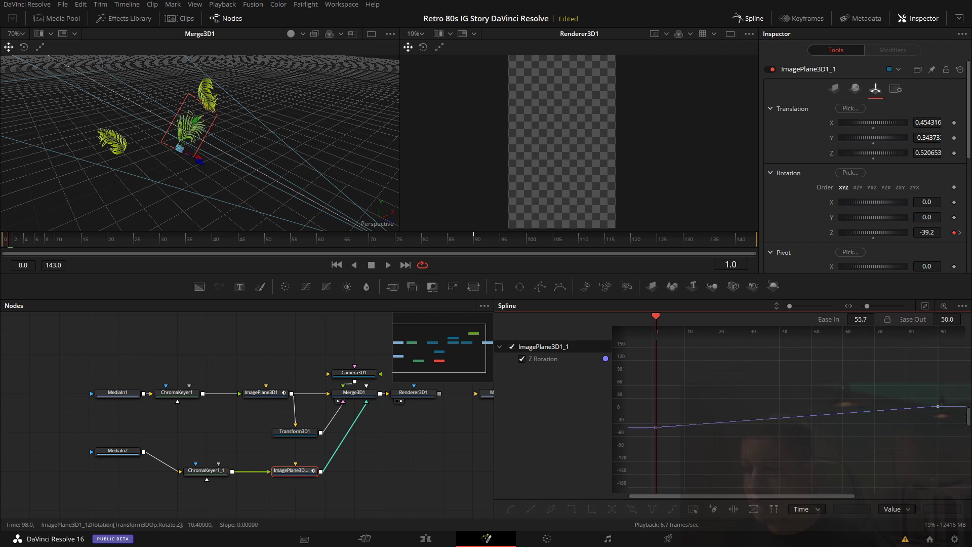
pyautogui.moveTo(907, 424); pyautogui.dragTo(916, 428)
pyautogui.press('f')
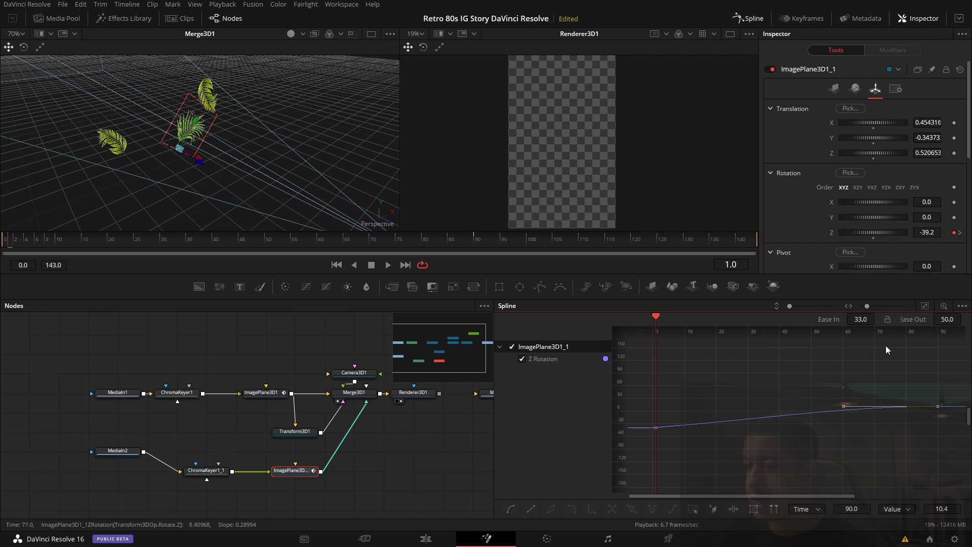
pyautogui.moveTo(861, 319); pyautogui.dragTo(885, 319)
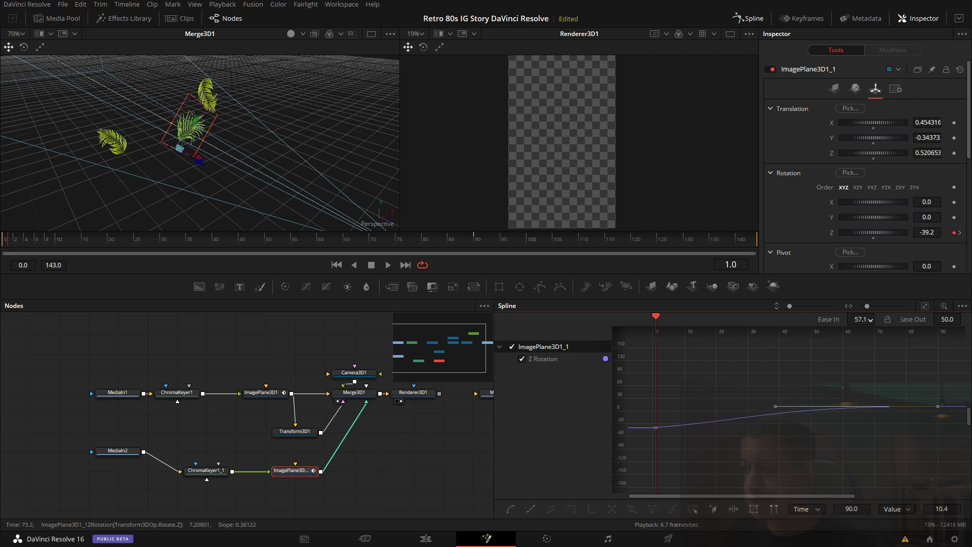
pyautogui.click(395, 469)
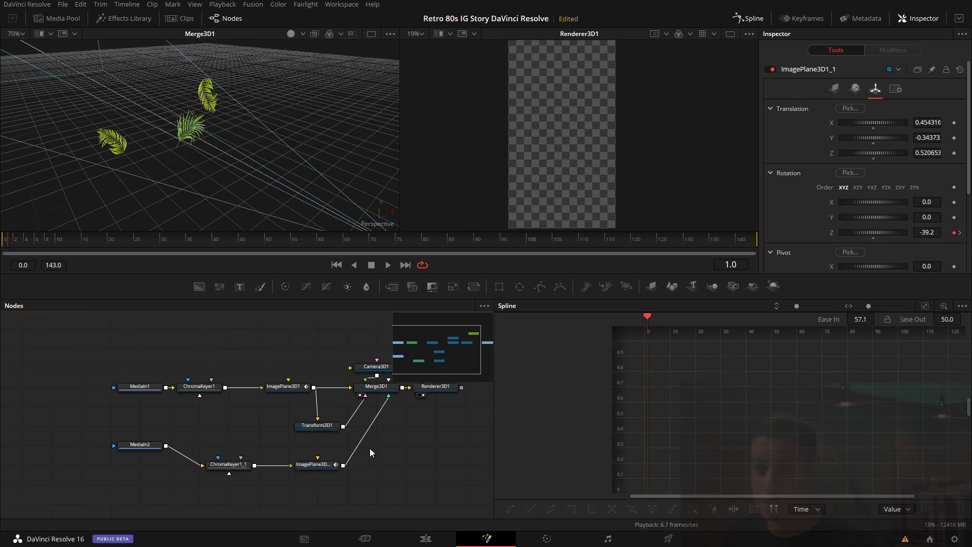
# At frame 54, add a Transform 3D node fed by ImagePlane3D1_1 and connect its output to Merge3D1
pyautogui.moveTo(212, 242); pyautogui.dragTo(288, 264)
pyautogui.moveTo(399, 450); pyautogui.dragTo(350, 396)
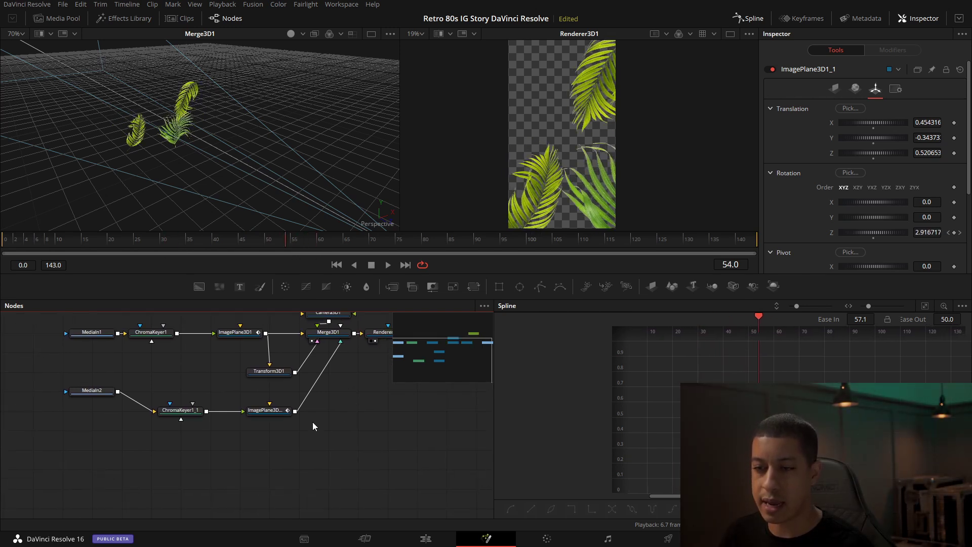
pyautogui.hotkey('shift', 'space')
pyautogui.write('tran')
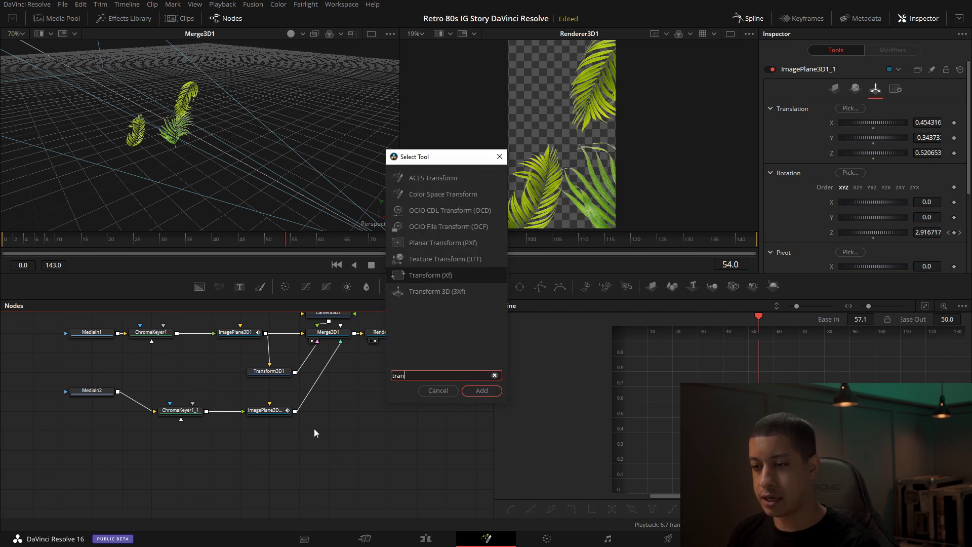
pyautogui.press('Down')
pyautogui.press('Return')
pyautogui.moveTo(295, 411); pyautogui.dragTo(297, 432)
pyautogui.moveTo(368, 415); pyautogui.dragTo(332, 431)
pyautogui.moveTo(269, 442); pyautogui.dragTo(299, 348)
pyautogui.moveTo(327, 442); pyautogui.dragTo(362, 430)
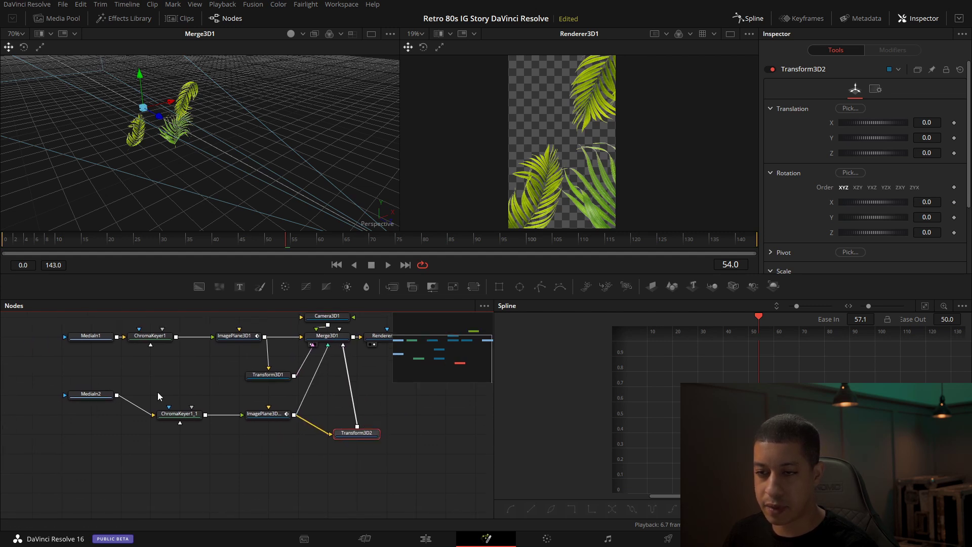
# Arrange MediaIn2, ChromaKeyer1_1 and ImagePlane3D1_1 in a straight row with Transform3D2 beneath, matching the first leaf branch
pyautogui.click(158, 393)
pyautogui.moveTo(174, 412); pyautogui.dragTo(258, 431)
pyautogui.click(169, 415)
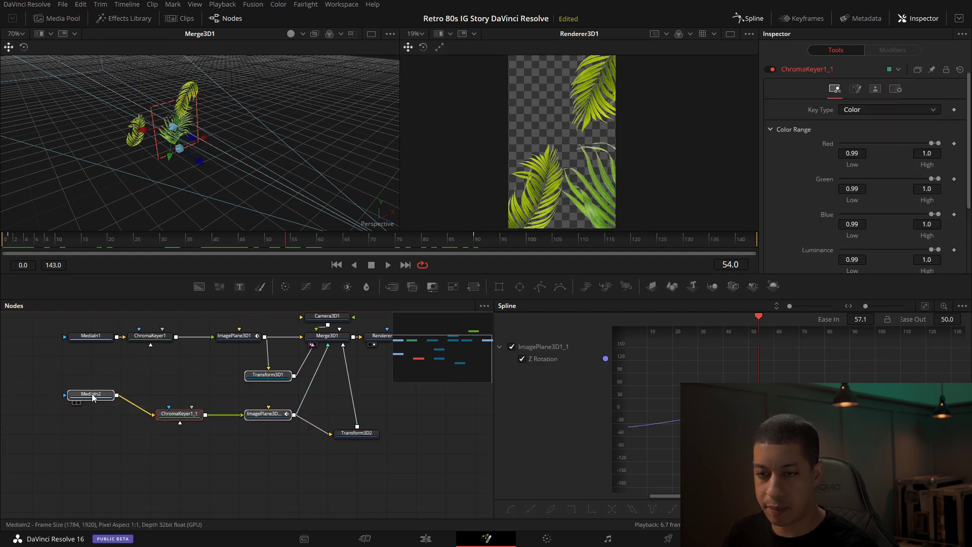
pyautogui.moveTo(90, 395); pyautogui.dragTo(92, 408)
pyautogui.click(268, 393)
pyautogui.moveTo(268, 393); pyautogui.dragTo(267, 375)
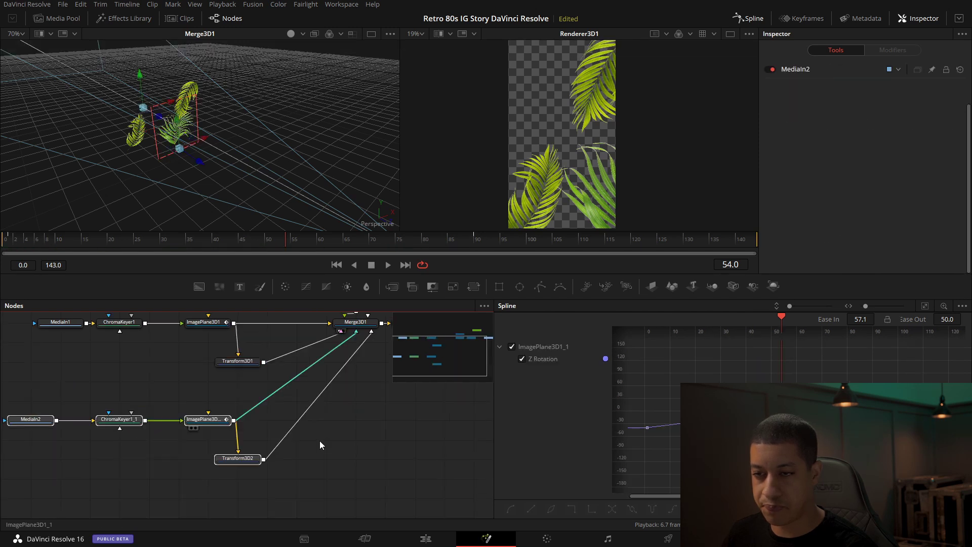
# Set Transform3D2's Z rotation to 195.7 to put the second leaf copy in the frame's upper-left corner
pyautogui.click(285, 457)
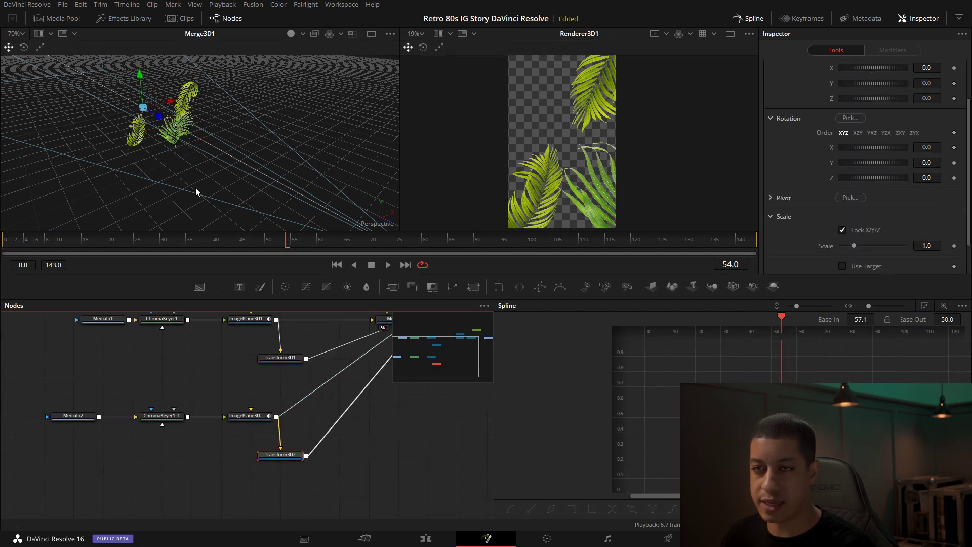
pyautogui.moveTo(338, 439); pyautogui.dragTo(271, 497)
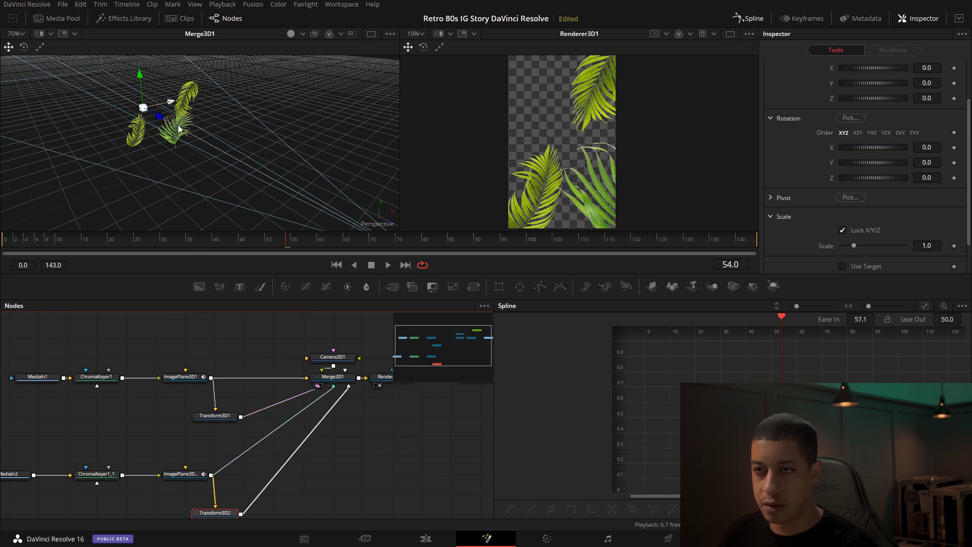
pyautogui.moveTo(260, 496); pyautogui.dragTo(280, 430)
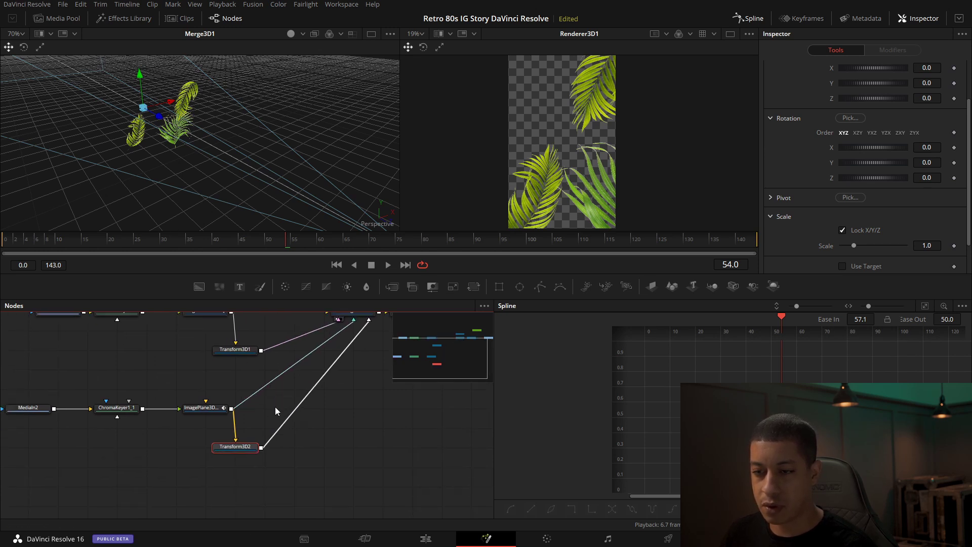
pyautogui.moveTo(873, 175); pyautogui.dragTo(910, 188)
# Examine the placement of the four leaves relative to the camera from several angles in the 3D scene
pyautogui.moveTo(284, 156); pyautogui.dragTo(328, 158)
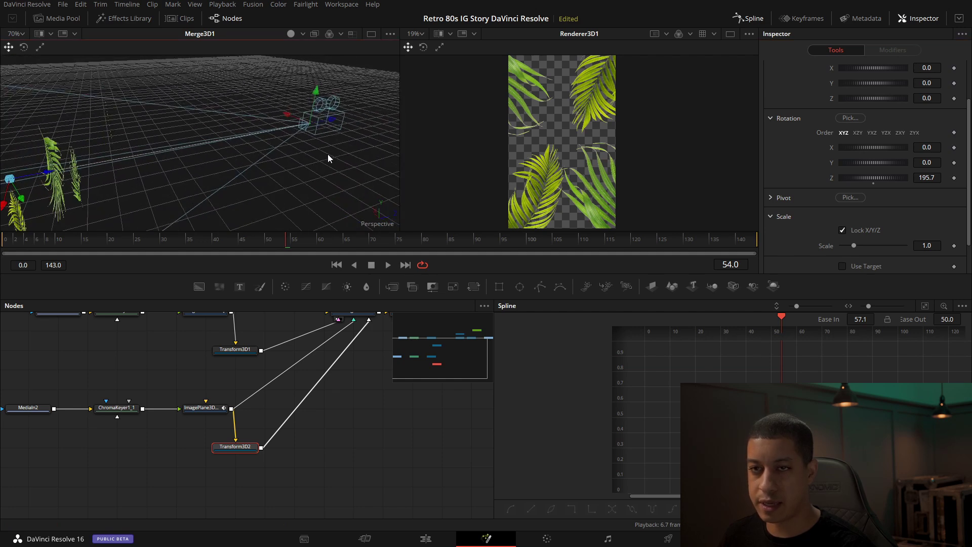
pyautogui.moveTo(131, 168); pyautogui.dragTo(201, 132)
pyautogui.moveTo(128, 133); pyautogui.dragTo(27, 145)
pyautogui.moveTo(96, 154); pyautogui.dragTo(211, 146)
pyautogui.moveTo(125, 167); pyautogui.dragTo(212, 156)
pyautogui.click(367, 413)
pyautogui.moveTo(342, 135); pyautogui.dragTo(122, 157)
pyautogui.moveTo(276, 144); pyautogui.dragTo(344, 93)
pyautogui.click(248, 104)
pyautogui.moveTo(247, 102); pyautogui.dragTo(242, 196)
# Move MediaOut1 farther from the renderer to make room for another node, and view Background1 in place of Renderer3D1
pyautogui.hscroll(5, 263, 410)
pyautogui.scroll(3, 258, 408)
pyautogui.moveTo(289, 391); pyautogui.dragTo(380, 395)
pyautogui.moveTo(297, 396); pyautogui.dragTo(386, 407)
pyautogui.moveTo(238, 367); pyautogui.dragTo(567, 154)
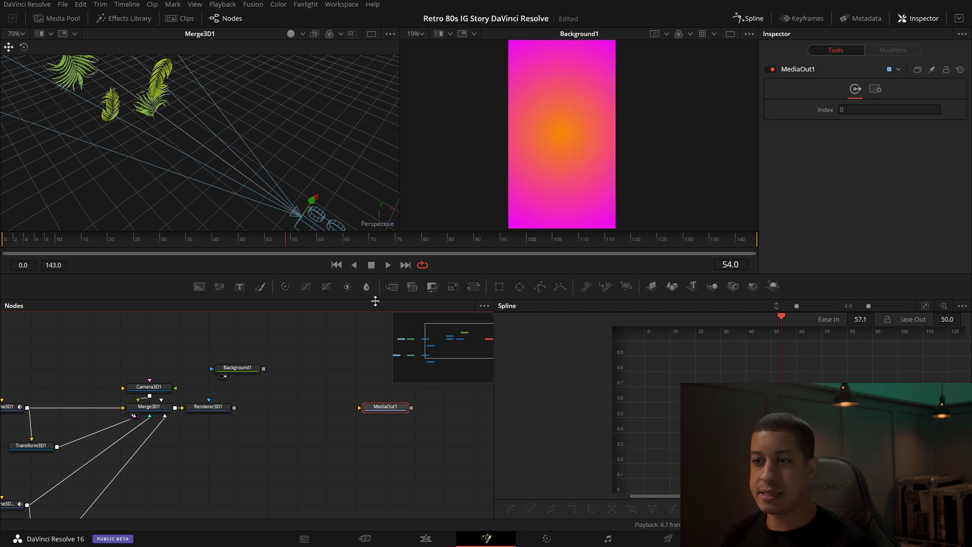
pyautogui.moveTo(293, 172); pyautogui.dragTo(291, 146)
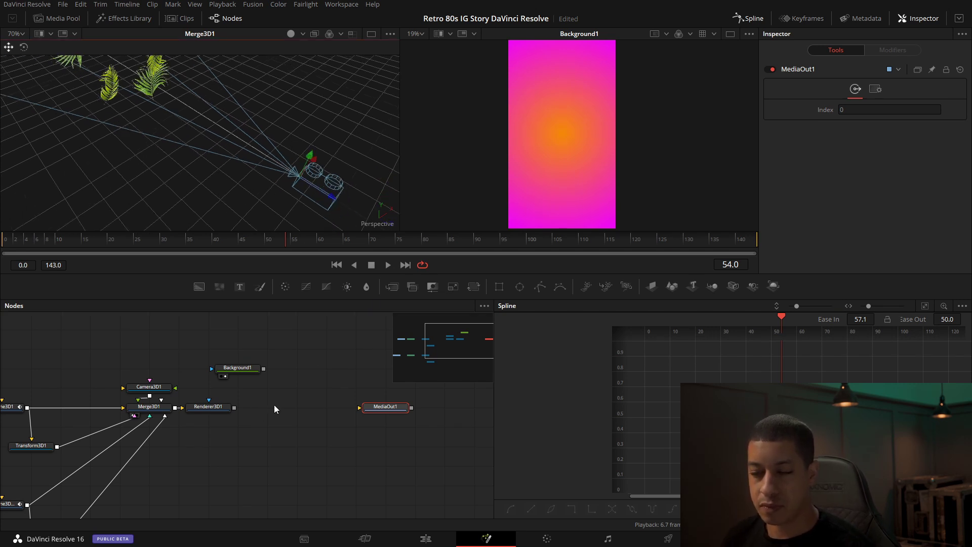
# Merge Renderer3D1's output with Background1 and space the background and merge nodes away from the renderer
pyautogui.moveTo(234, 407); pyautogui.dragTo(267, 367)
pyautogui.click(212, 407)
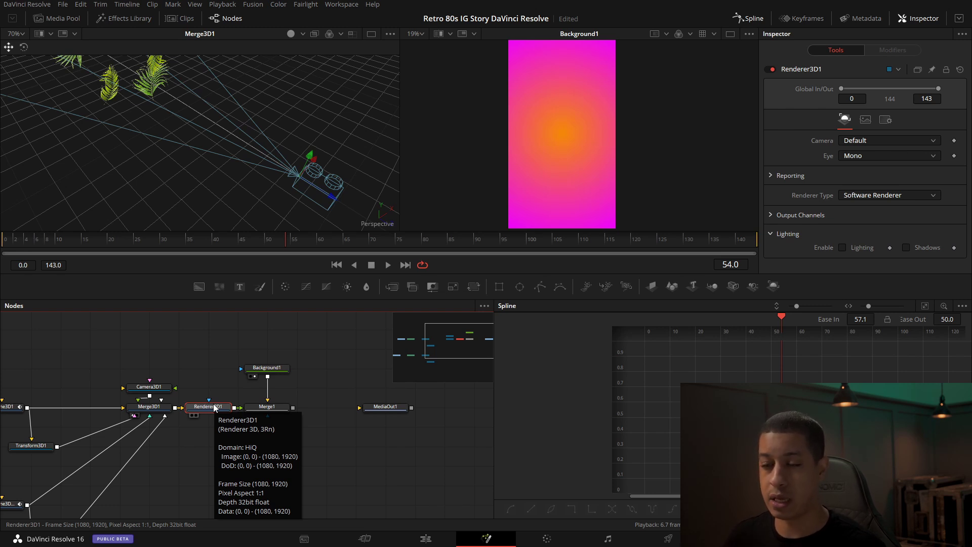
pyautogui.click(280, 409)
pyautogui.moveTo(316, 345); pyautogui.dragTo(319, 409)
pyautogui.click(324, 440)
pyautogui.moveTo(340, 454); pyautogui.dragTo(353, 449)
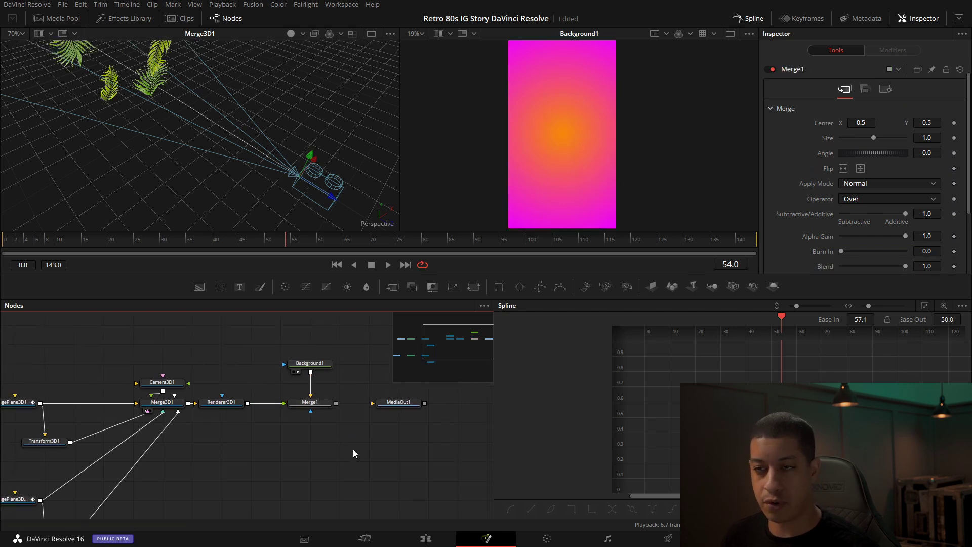
# Display Merge1 in place of Background1 and reposition MediaOut1 beyond it
pyautogui.moveTo(319, 401); pyautogui.dragTo(621, 180)
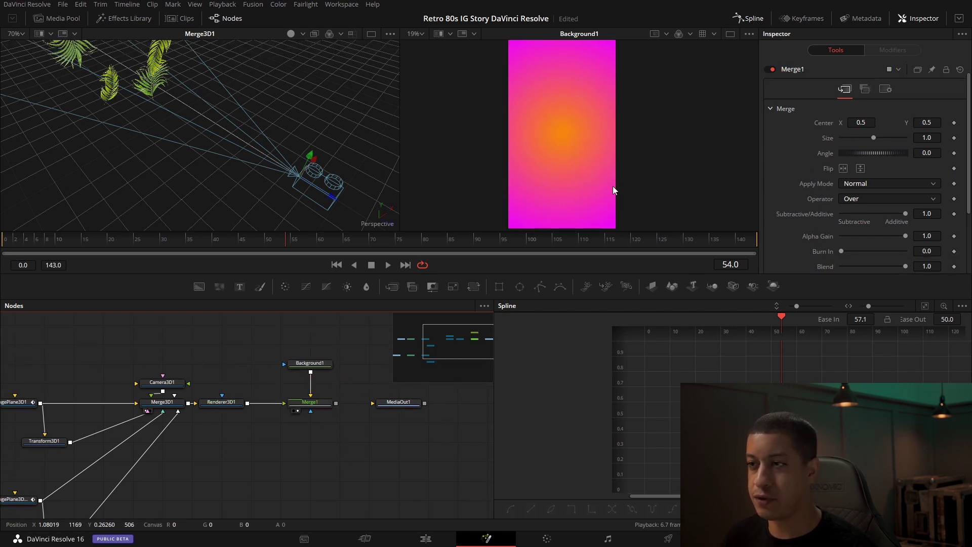
pyautogui.moveTo(379, 484); pyautogui.dragTo(327, 494)
pyautogui.moveTo(339, 414); pyautogui.dragTo(366, 419)
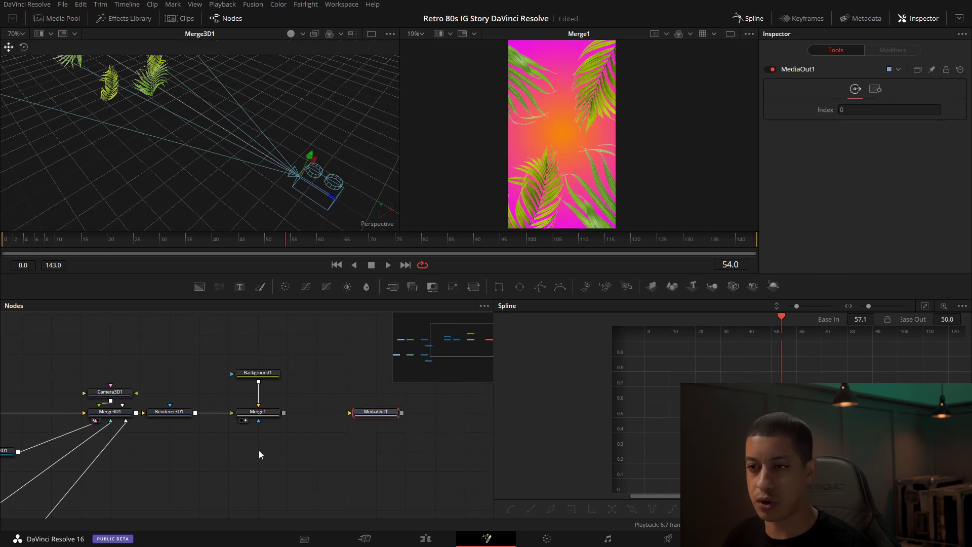
# Keyframe Camera3D1's Z translation at frame 115 with a value of 3.614242
pyautogui.moveTo(187, 452); pyautogui.dragTo(292, 431)
pyautogui.click(238, 352)
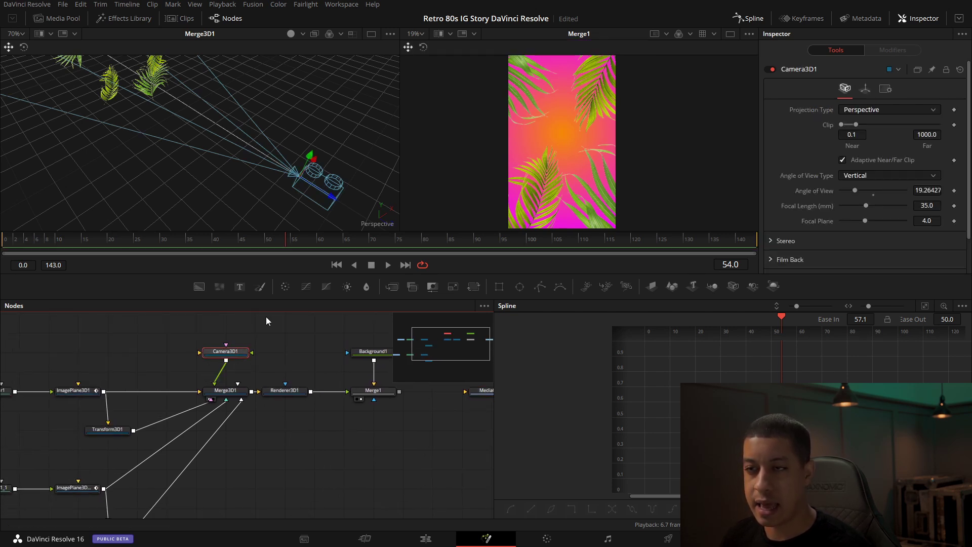
pyautogui.moveTo(291, 239); pyautogui.dragTo(475, 247)
pyautogui.moveTo(536, 244); pyautogui.dragTo(610, 252)
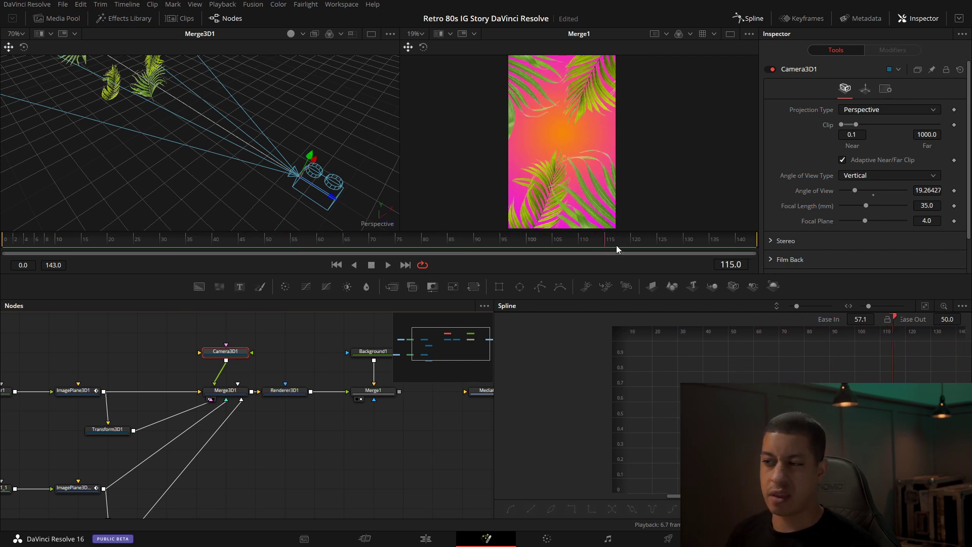
pyautogui.moveTo(304, 147); pyautogui.dragTo(365, 159)
pyautogui.scroll(-5, 347, 168)
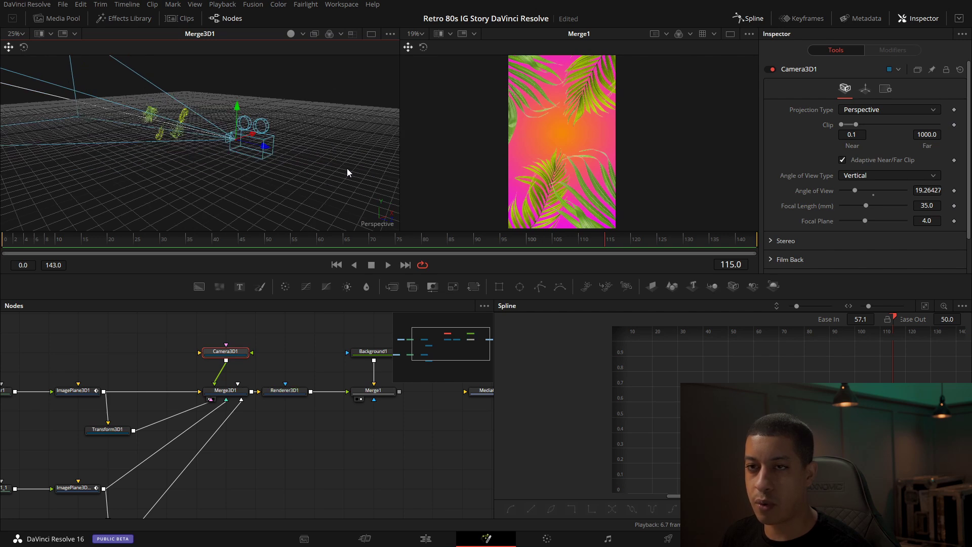
pyautogui.moveTo(267, 167); pyautogui.dragTo(411, 178)
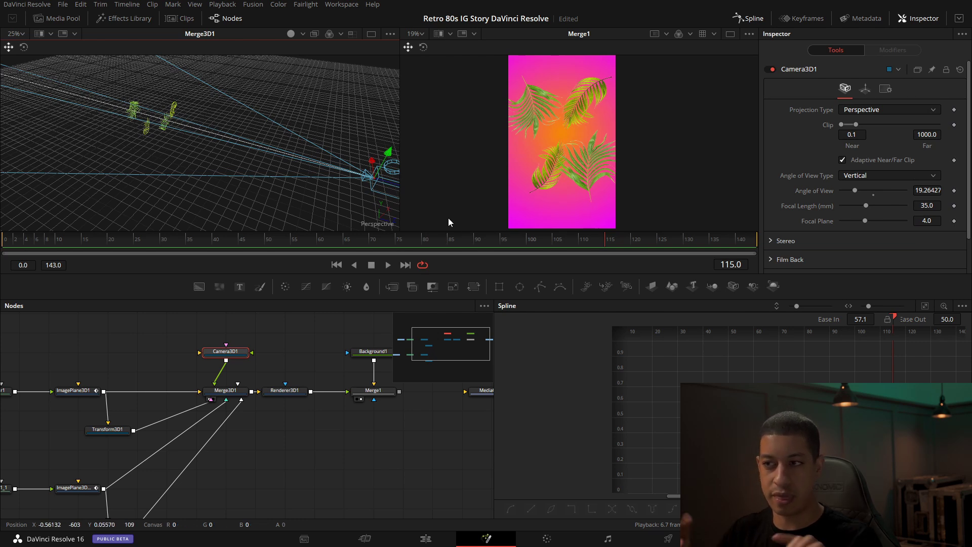
pyautogui.moveTo(367, 202); pyautogui.dragTo(246, 129)
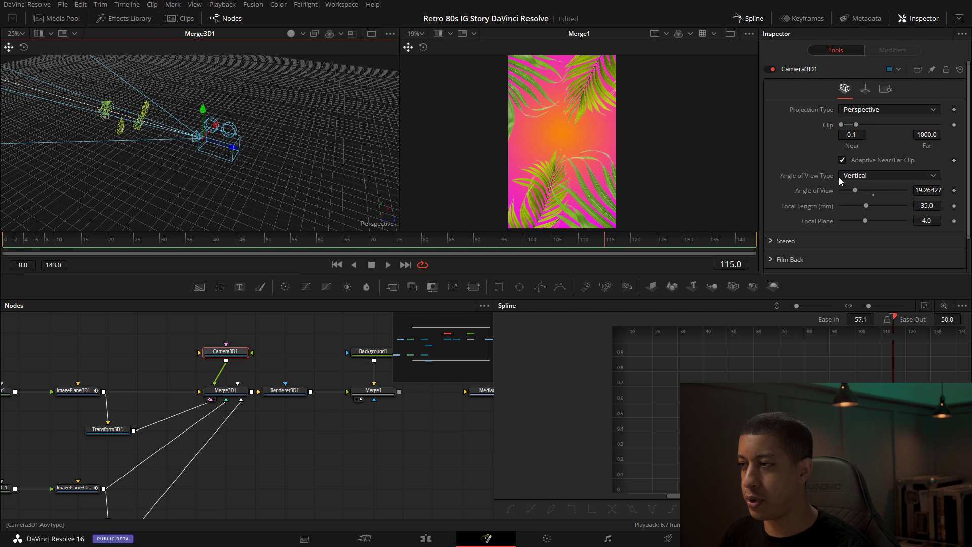
pyautogui.click(866, 90)
pyautogui.click(955, 154)
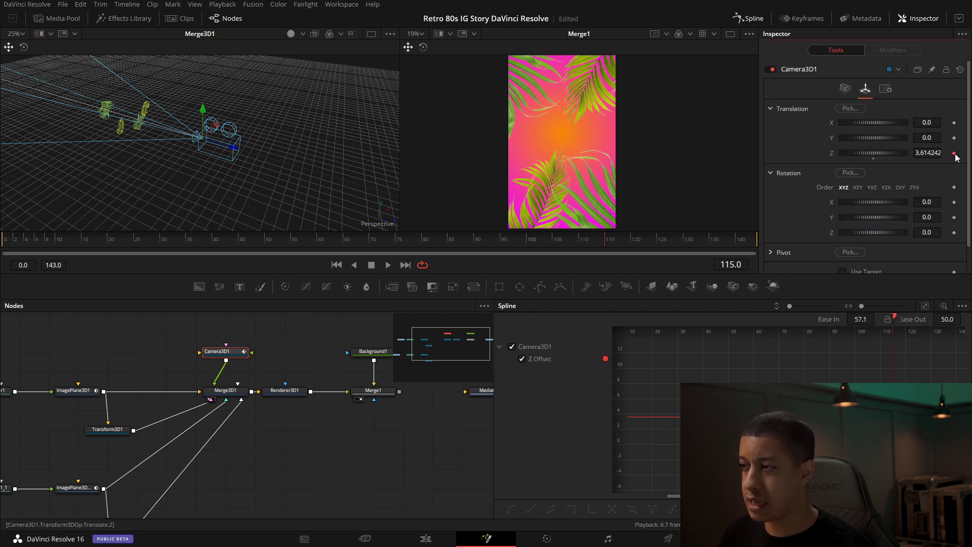
# Move Camera3D1 forward past the leaves at frame 0, to a Z translation of about -0.39
pyautogui.click(338, 240)
pyautogui.click(6, 242)
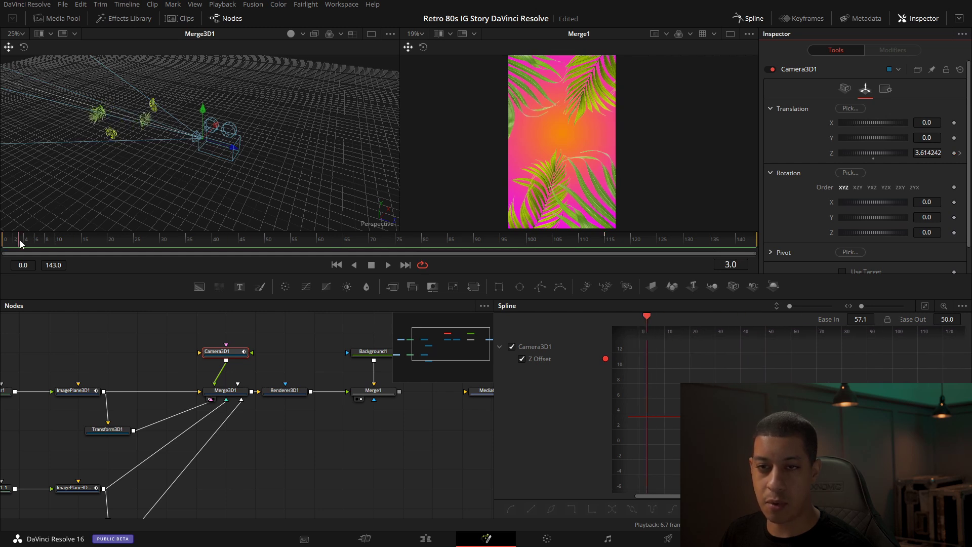
pyautogui.moveTo(7, 245); pyautogui.dragTo(9, 245)
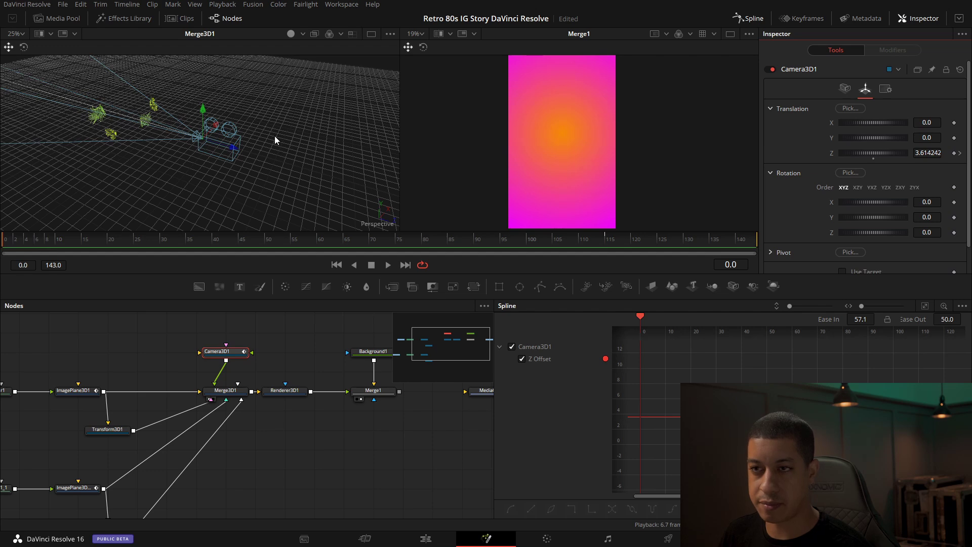
pyautogui.moveTo(235, 150); pyautogui.dragTo(250, 118)
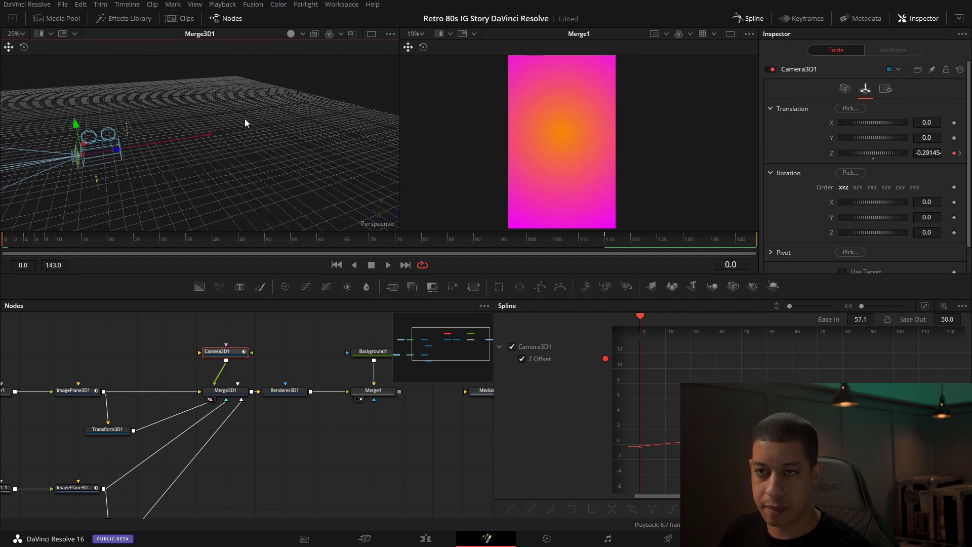
pyautogui.moveTo(120, 147); pyautogui.dragTo(110, 198)
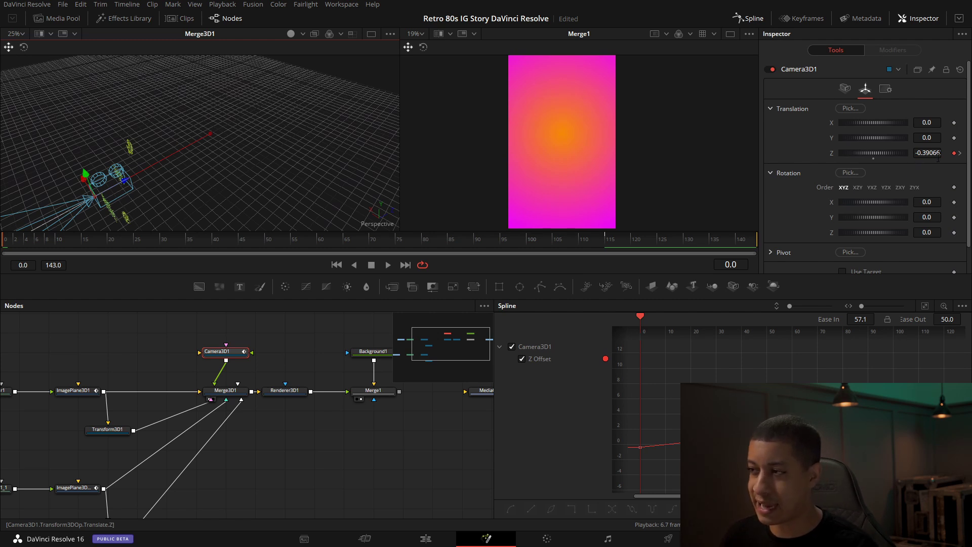
# Flatten the frame 115 keyframe on Camera3D1's Z Offset curve and set its Ease In to about 56.2
pyautogui.moveTo(15, 244); pyautogui.dragTo(205, 240)
pyautogui.moveTo(318, 240); pyautogui.dragTo(366, 243)
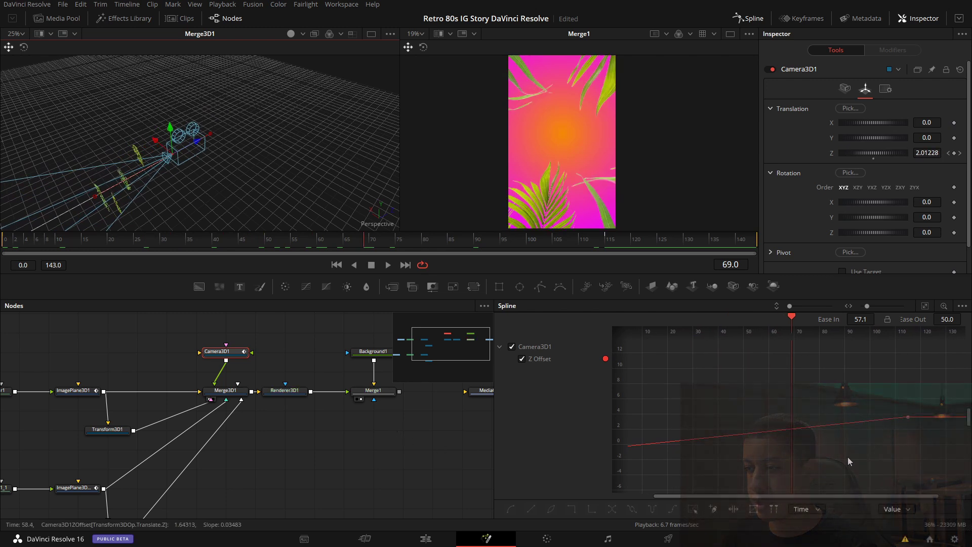
pyautogui.moveTo(911, 418); pyautogui.dragTo(892, 433)
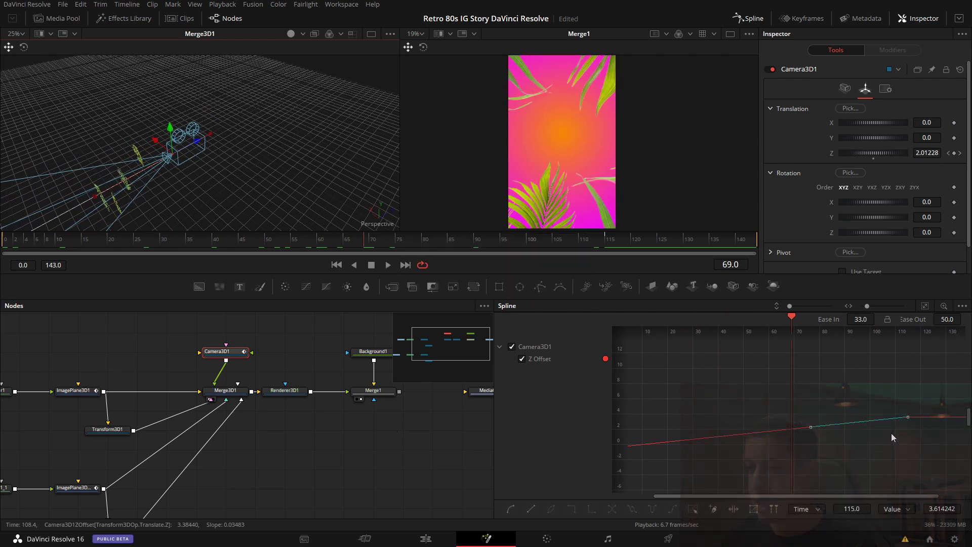
pyautogui.press('f')
pyautogui.moveTo(852, 319)
pyautogui.mouseDown()
pyautogui.moveTo(870, 318)
pyautogui.moveTo(853, 319)
pyautogui.mouseUp()
# Examine the eased camera pull-back through the timeline and compare its timing with ImagePlane3D1's rotation keyframes
pyautogui.moveTo(324, 434); pyautogui.dragTo(293, 438)
pyautogui.moveTo(294, 217); pyautogui.dragTo(226, 185)
pyautogui.click(295, 242)
pyautogui.moveTo(294, 242); pyautogui.dragTo(316, 239)
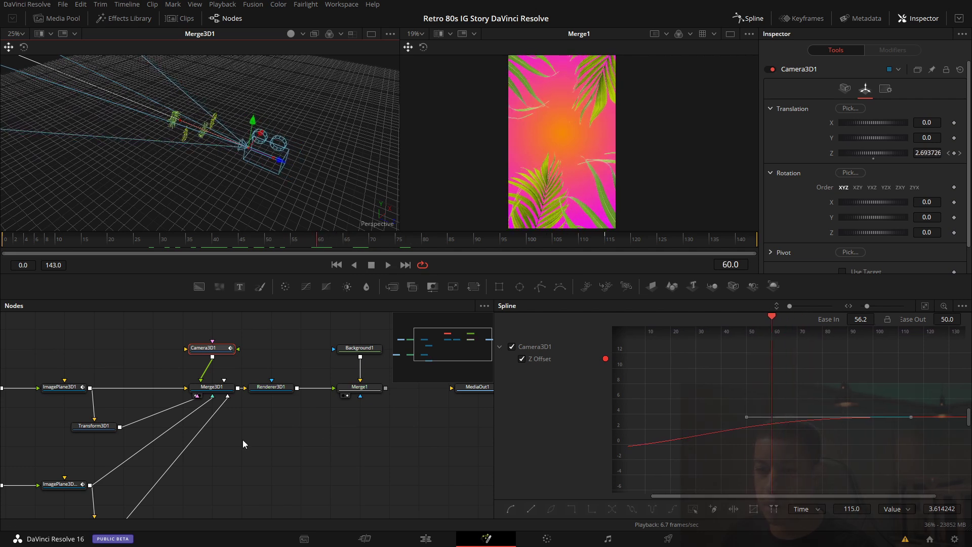
pyautogui.moveTo(254, 447); pyautogui.dragTo(269, 445)
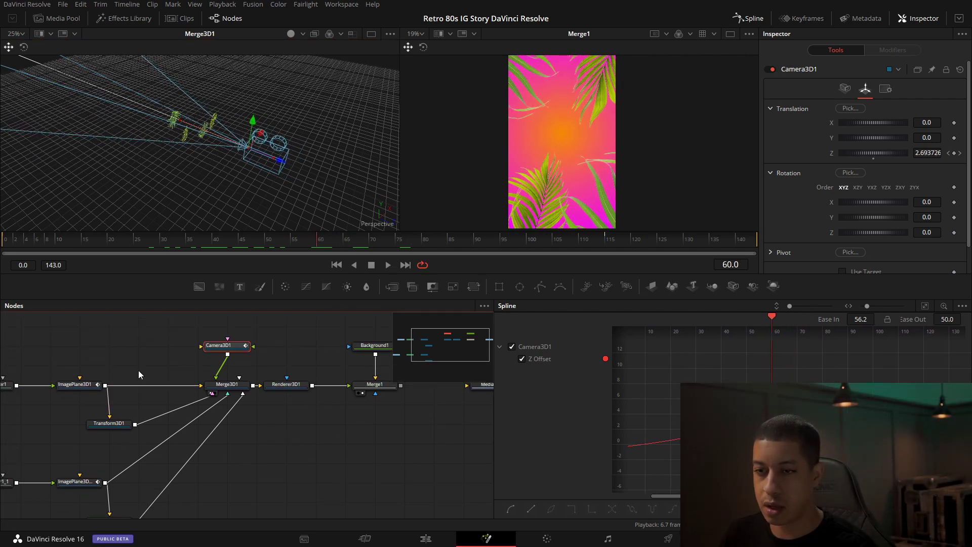
pyautogui.click(71, 385)
pyautogui.click(398, 245)
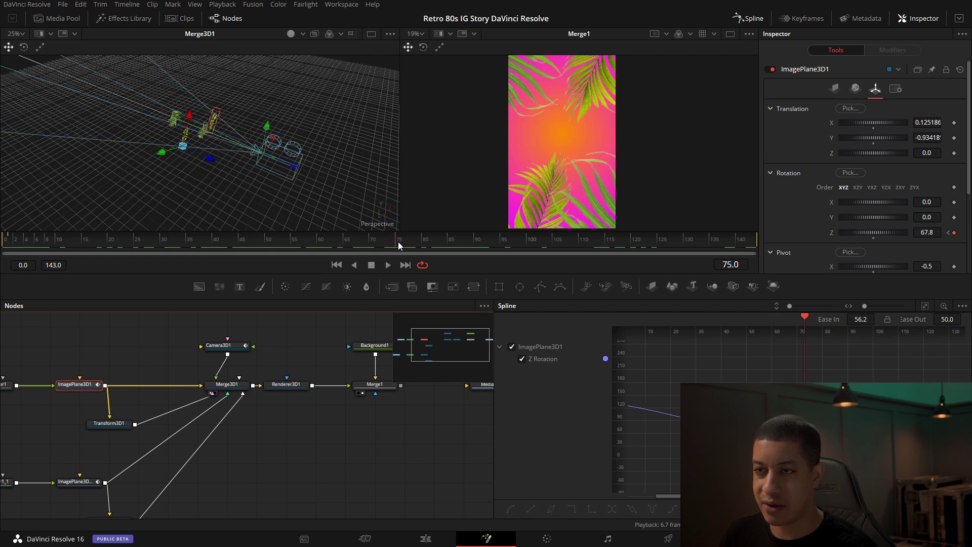
pyautogui.moveTo(398, 245); pyautogui.dragTo(357, 242)
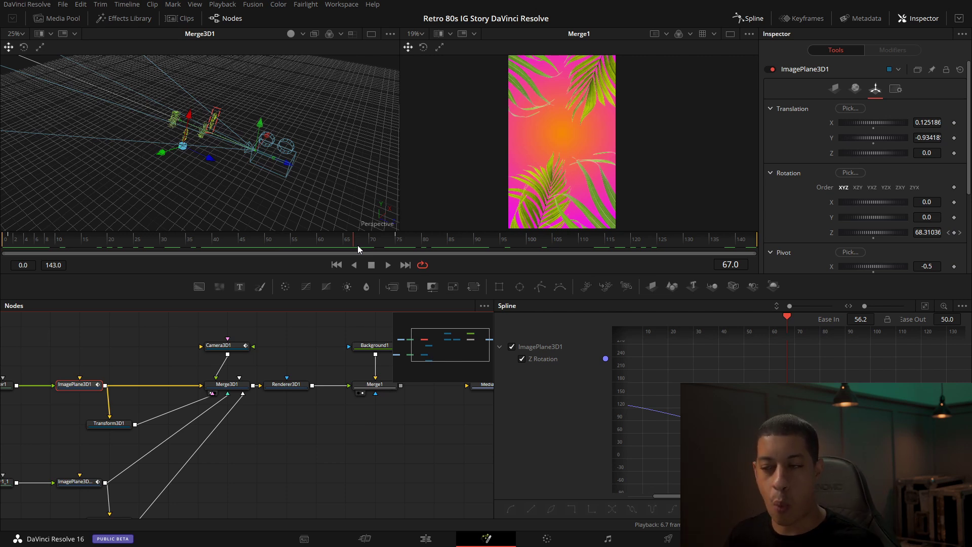
pyautogui.moveTo(357, 245); pyautogui.dragTo(467, 238)
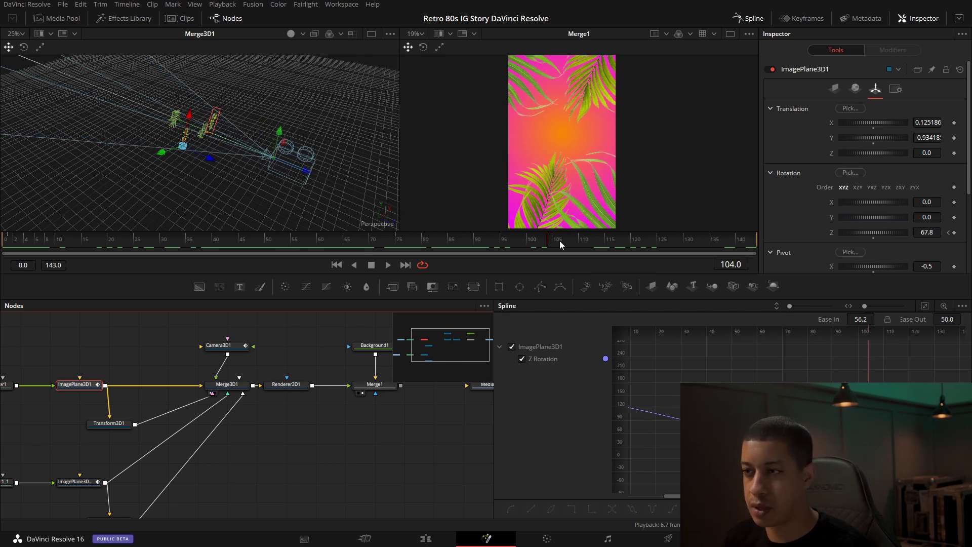
pyautogui.moveTo(591, 237); pyautogui.dragTo(127, 261)
pyautogui.moveTo(297, 209); pyautogui.dragTo(185, 209)
pyautogui.moveTo(134, 240); pyautogui.dragTo(14, 241)
pyautogui.moveTo(105, 201); pyautogui.dragTo(10, 247)
# Add a second Background node above MediaIn1, view it in place of Merge1, and set its type to Gradient
pyautogui.moveTo(53, 338); pyautogui.dragTo(199, 370)
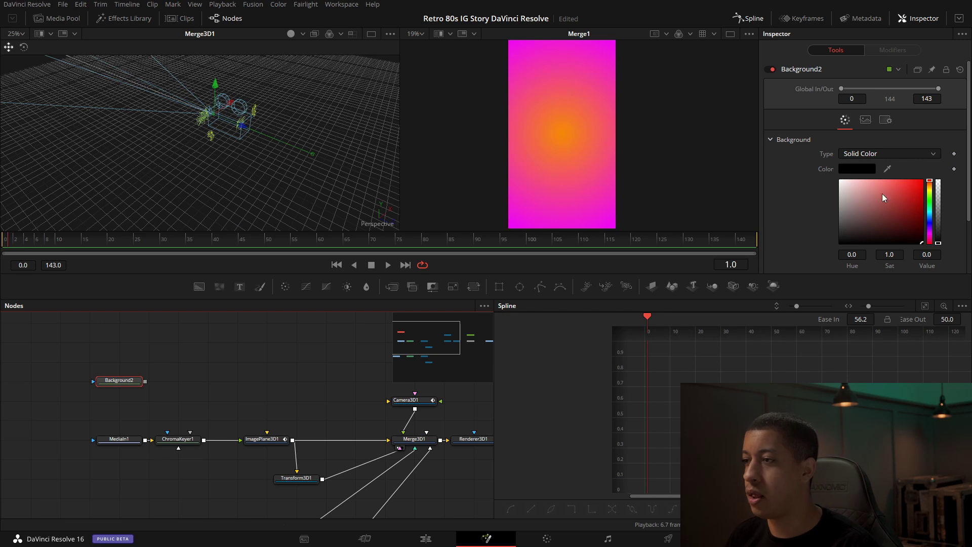
pyautogui.click(895, 157)
pyautogui.moveTo(114, 383); pyautogui.dragTo(548, 161)
pyautogui.click(893, 157)
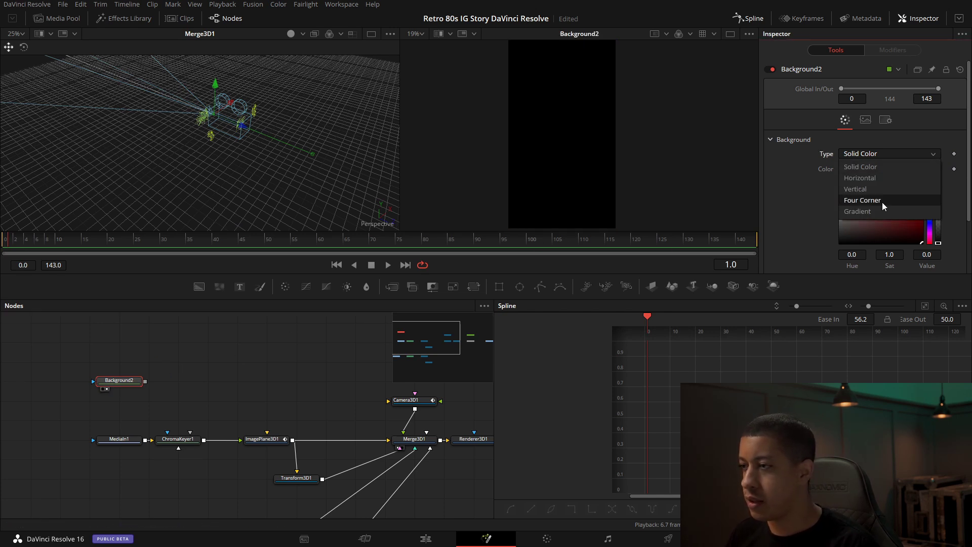
pyautogui.click(878, 211)
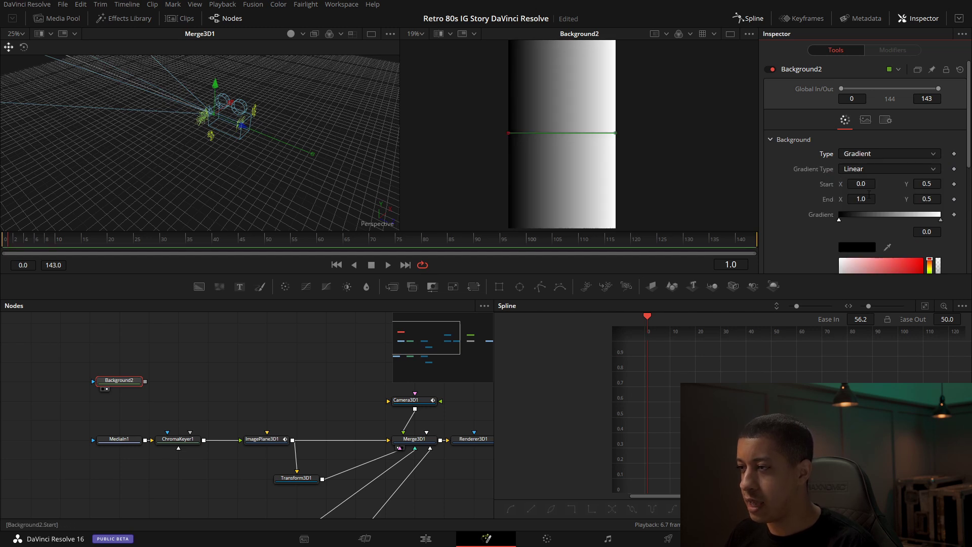
# Color the start of Background2's gradient bright blue, with hue 0.64, saturation 0.922 and value 0.953
pyautogui.scroll(-3, 879, 180)
pyautogui.scroll(3, 837, 125)
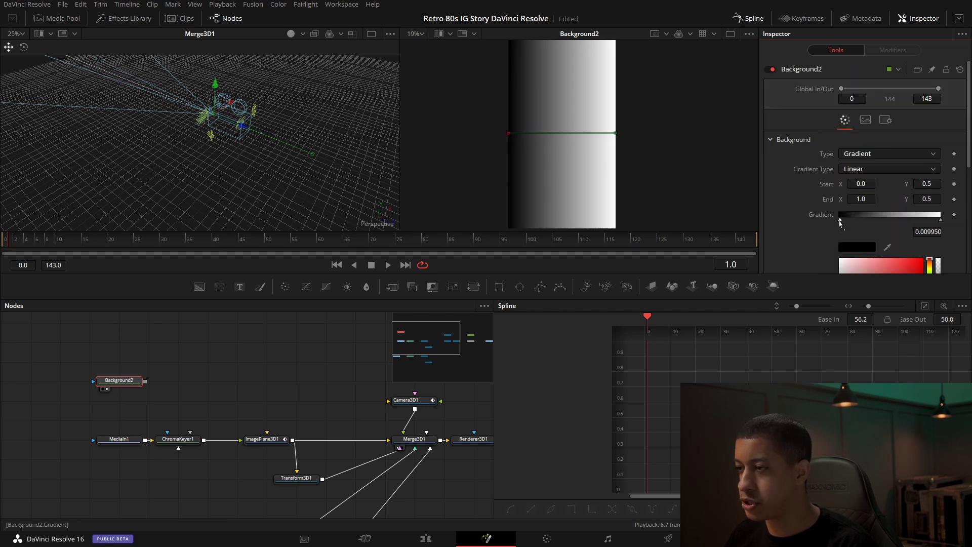
pyautogui.scroll(-2, 821, 231)
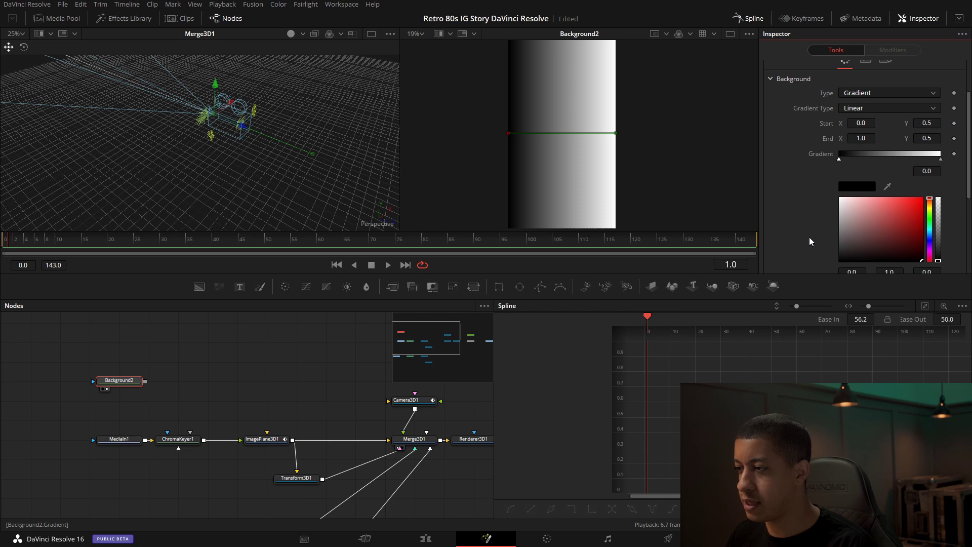
pyautogui.click(931, 237)
pyautogui.click(918, 201)
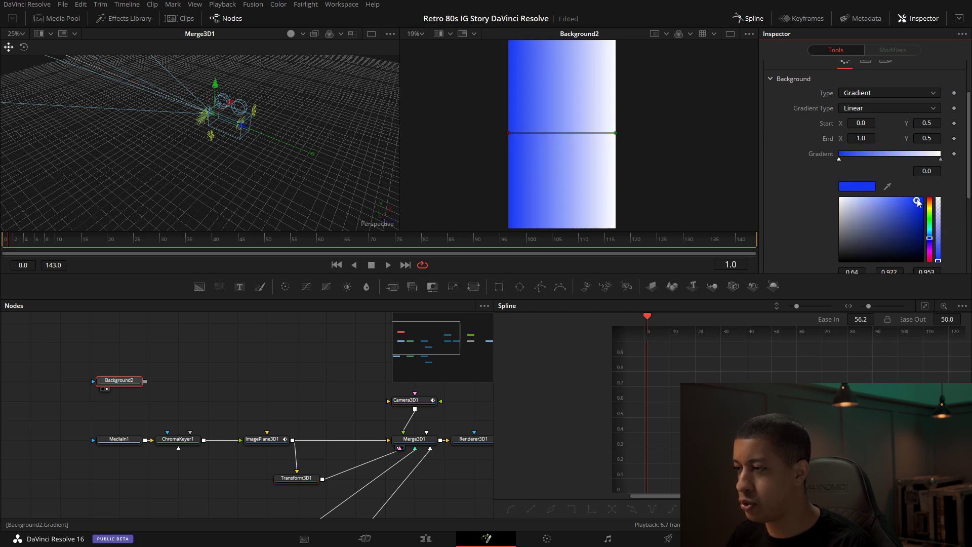
# Color the end of Background2's gradient magenta, with hue 0.84, saturation 0.964 and value 1.0
pyautogui.click(940, 159)
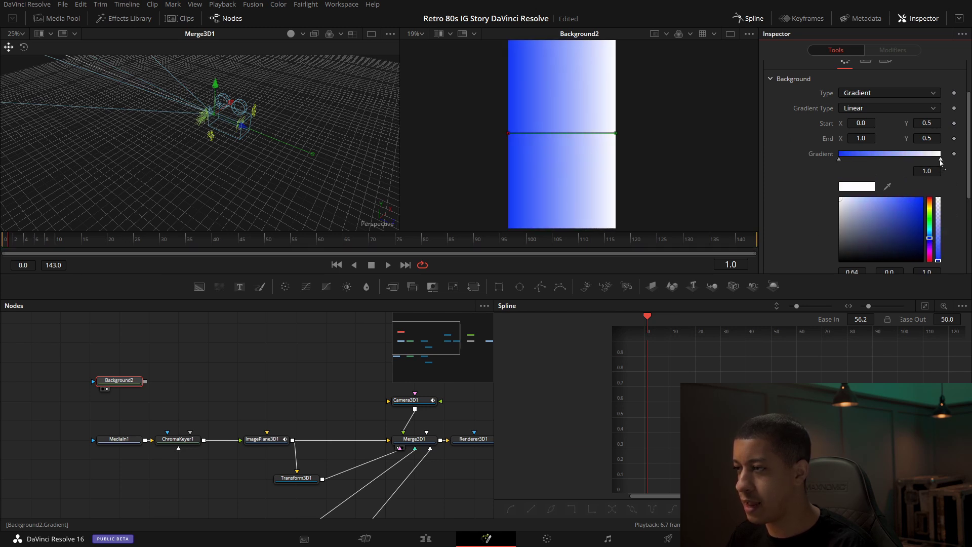
pyautogui.click(929, 239)
pyautogui.moveTo(930, 242); pyautogui.dragTo(930, 250)
pyautogui.click(914, 203)
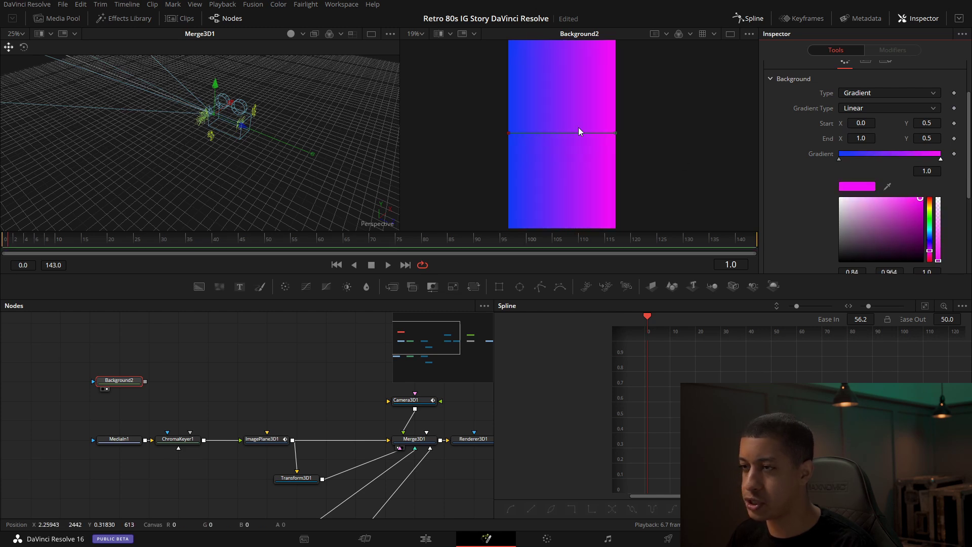
# Orient the gradient vertically, starting at about X 0.46, Y 0.96 and ending at about X 0.48, Y 0.16
pyautogui.moveTo(616, 132); pyautogui.dragTo(561, 196)
pyautogui.moveTo(508, 135); pyautogui.dragTo(557, 49)
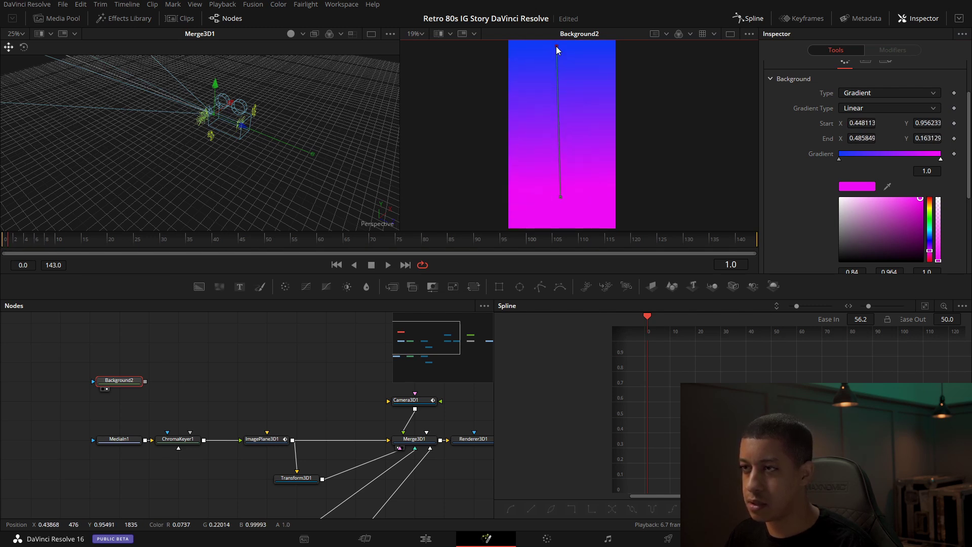
pyautogui.moveTo(560, 196); pyautogui.dragTo(560, 196)
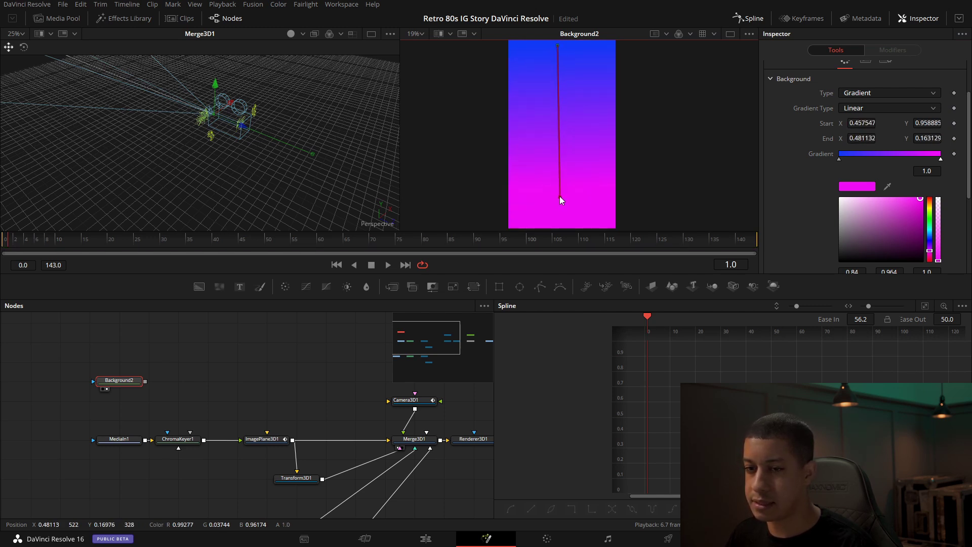
# Add a Triangle mask node, connect it to Background2, and show the masked background in both viewers
pyautogui.moveTo(193, 377); pyautogui.dragTo(224, 374)
pyautogui.click(108, 369)
pyautogui.hotkey('shift', 'space')
pyautogui.write('tran')
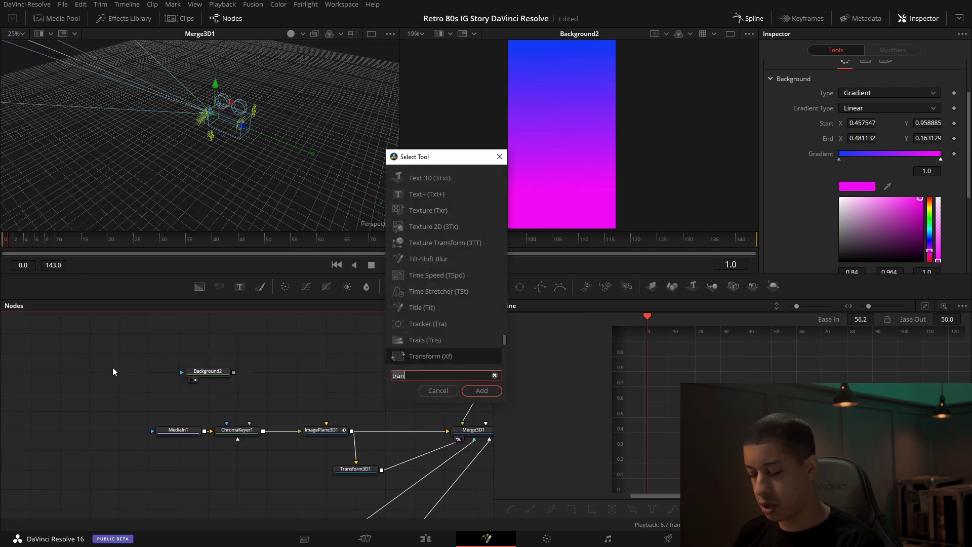
pyautogui.press('Down')
pyautogui.press('Down')
pyautogui.press('Down')
pyautogui.press('Down')
pyautogui.press('Down')
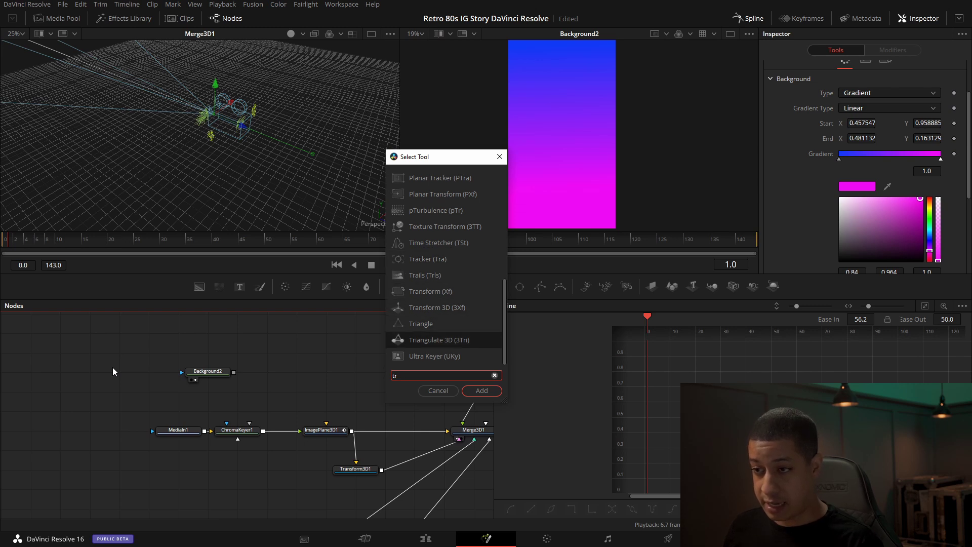
pyautogui.press('Up')
pyautogui.press('Return')
pyautogui.moveTo(142, 372); pyautogui.dragTo(183, 373)
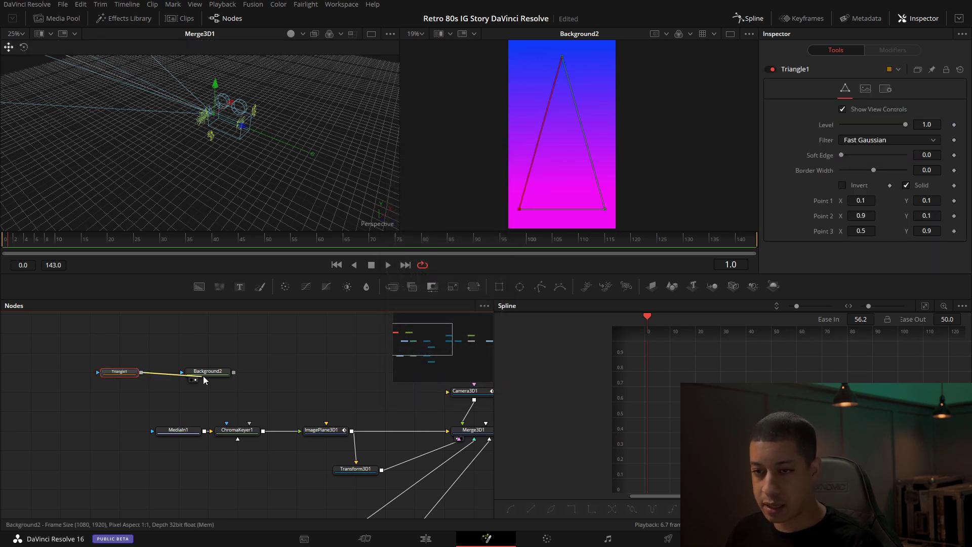
pyautogui.click(191, 380)
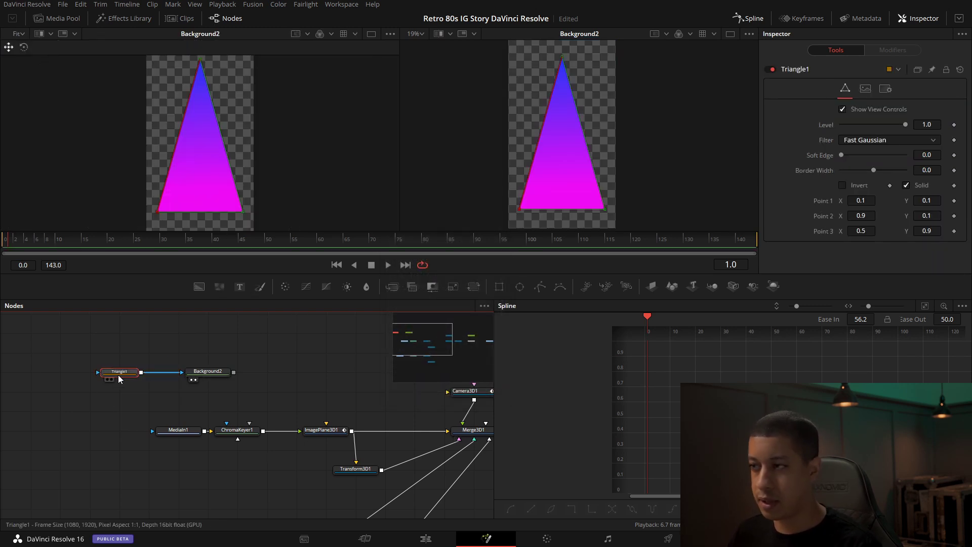
# Turn off Solid on Triangle1 and set its border width to 0.032 for an outlined triangle
pyautogui.click(905, 186)
pyautogui.moveTo(874, 169); pyautogui.dragTo(880, 169)
pyautogui.click(299, 378)
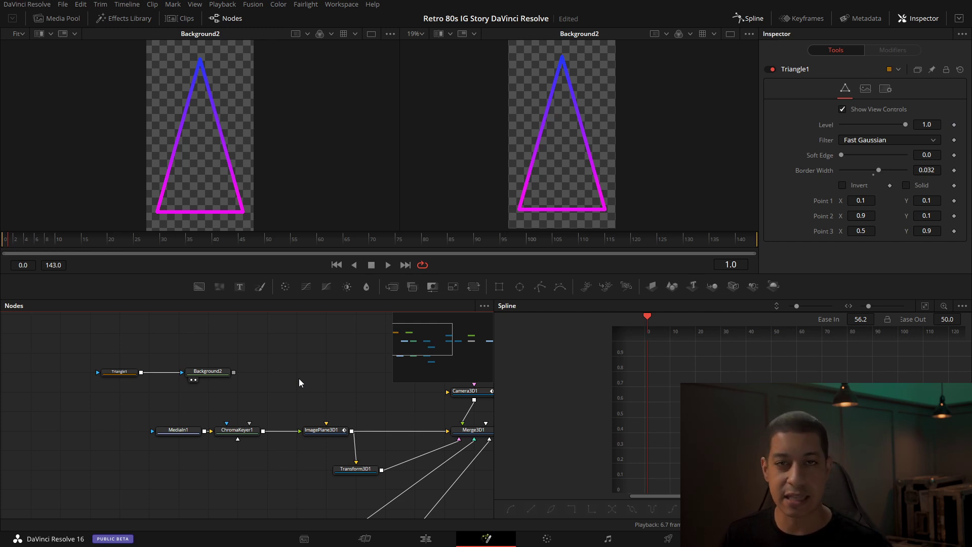
# Delete the Triangle1 mask node
pyautogui.click(113, 373)
pyautogui.press('Delete')
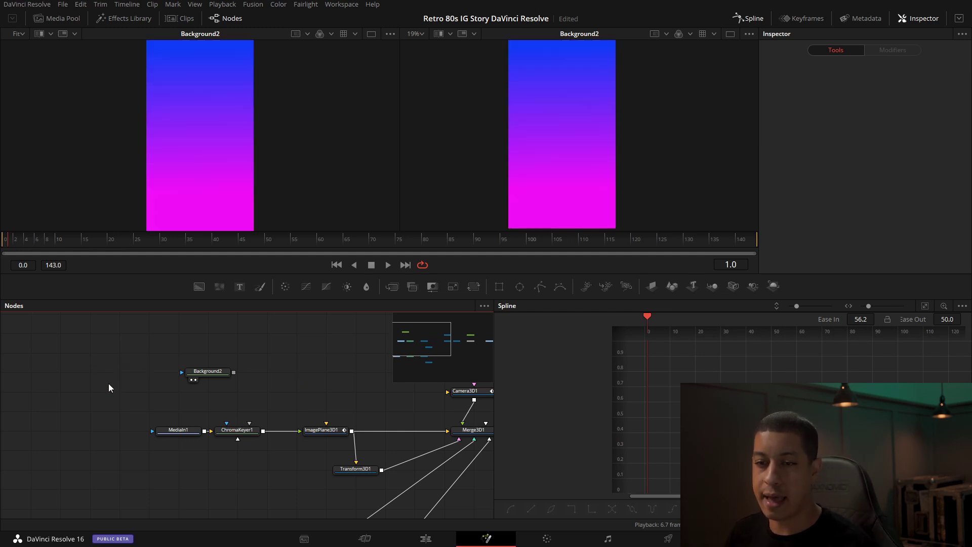
# Add a Mask Paint node and connect it to Background2 as its mask
pyautogui.hotkey('shift', 'space')
pyautogui.write('tr')
pyautogui.press('BackSpace')
pyautogui.press('BackSpace')
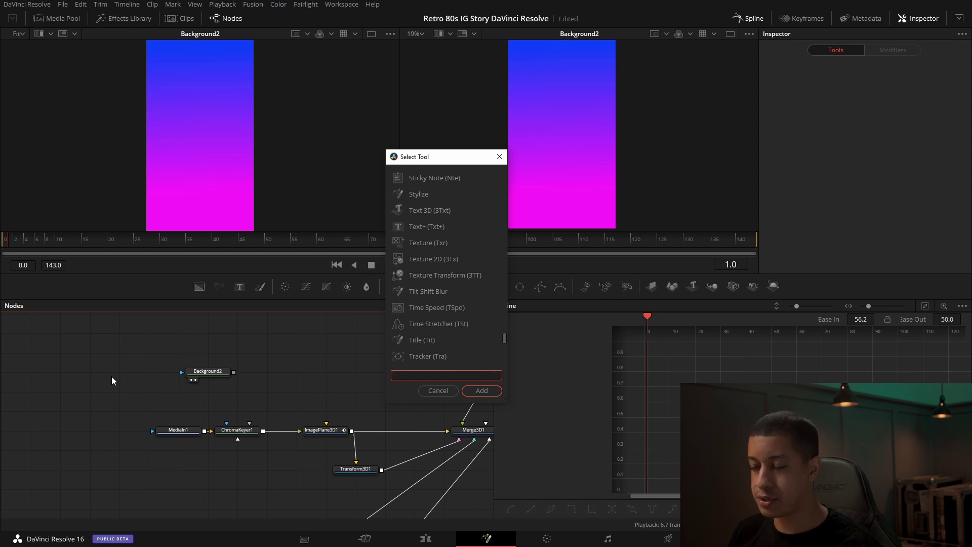
pyautogui.write('mask')
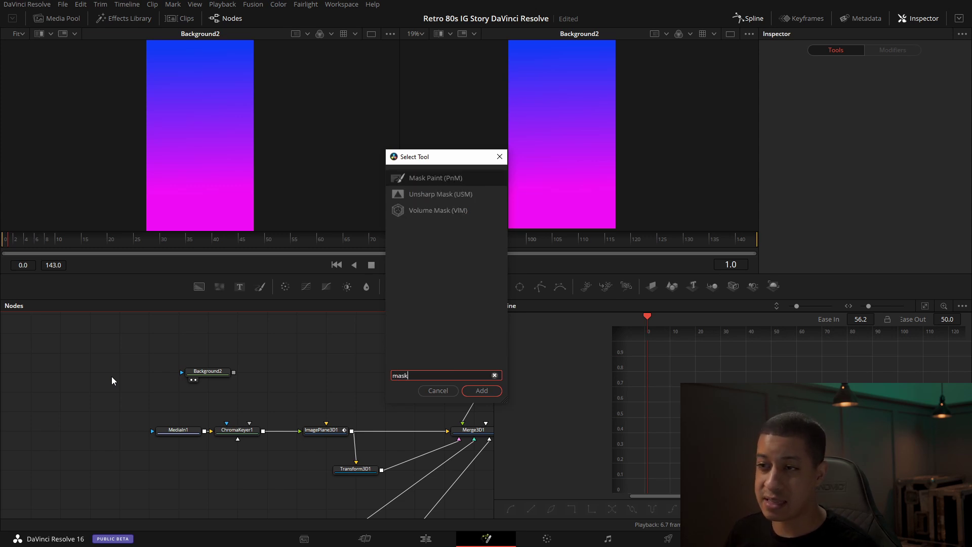
pyautogui.press('Return')
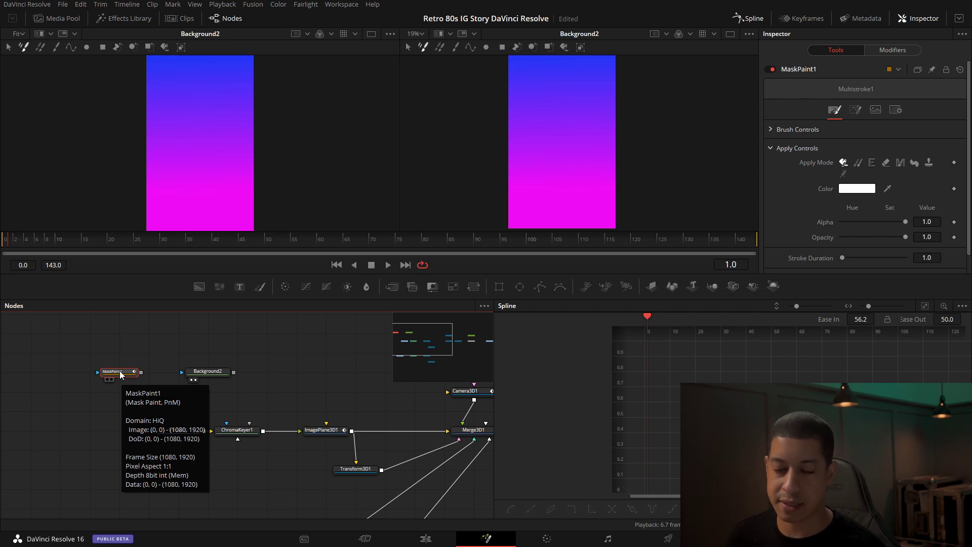
pyautogui.moveTo(141, 372); pyautogui.dragTo(182, 372)
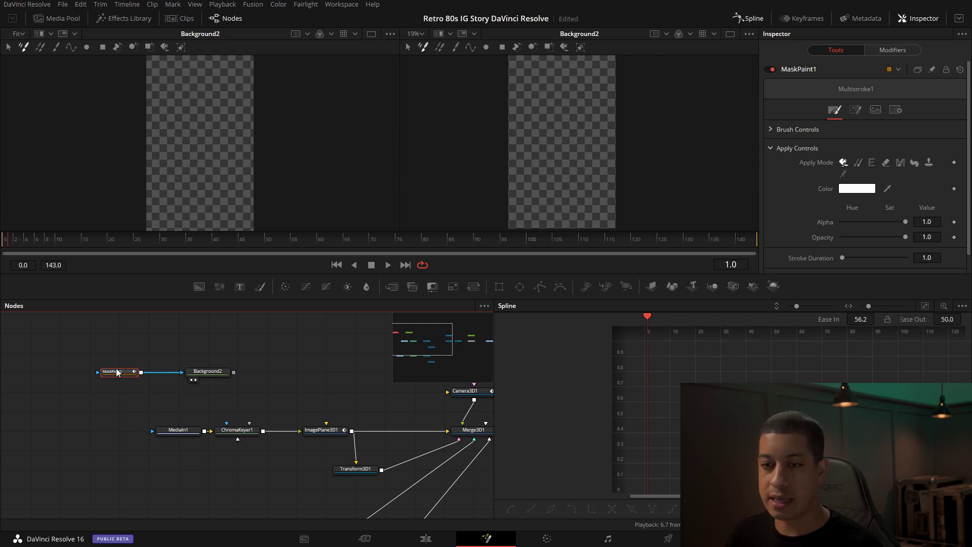
# Draw a closed triangle with a Polyline Stroke on MaskPaint1, with its apex near the frame's upper edge and its base near the lower edge
pyautogui.click(73, 49)
pyautogui.moveTo(177, 154); pyautogui.dragTo(186, 164)
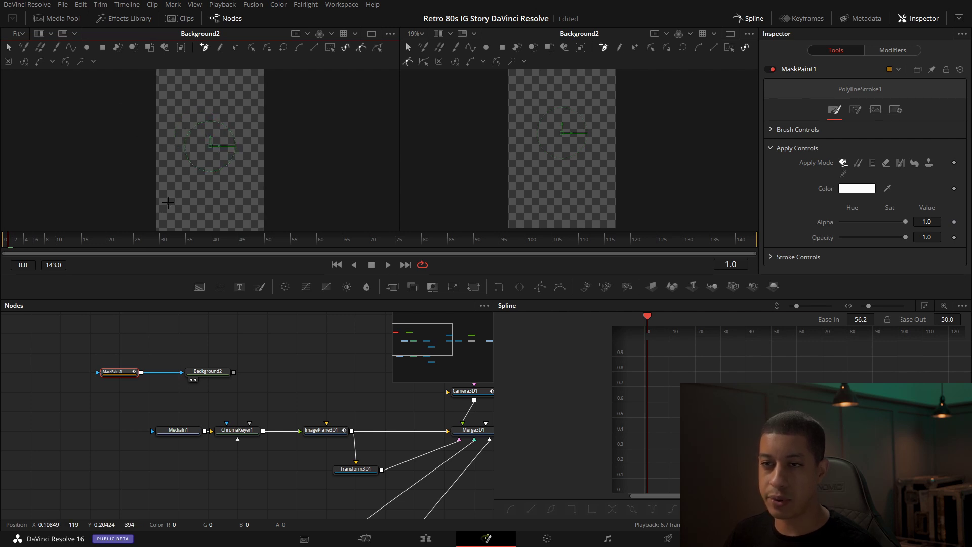
pyautogui.click(210, 74)
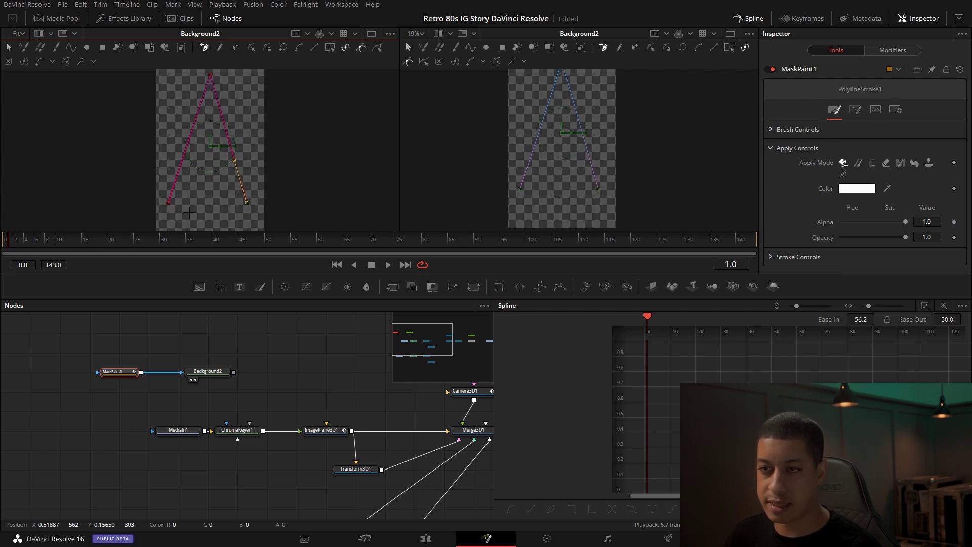
pyautogui.click(285, 47)
pyautogui.moveTo(249, 125); pyautogui.dragTo(259, 124)
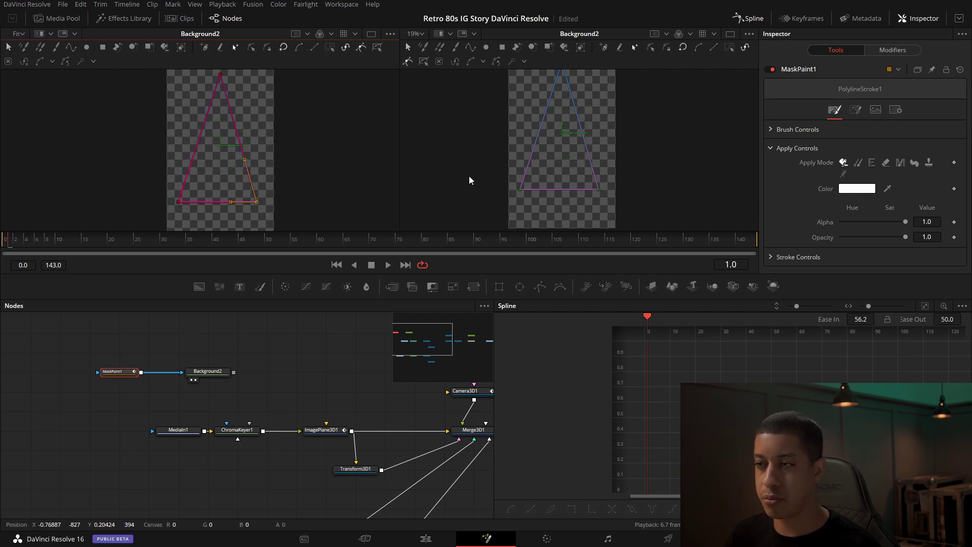
pyautogui.scroll(-2, 267, 140)
pyautogui.scroll(2, 259, 145)
pyautogui.moveTo(259, 142); pyautogui.dragTo(284, 166)
pyautogui.click(271, 369)
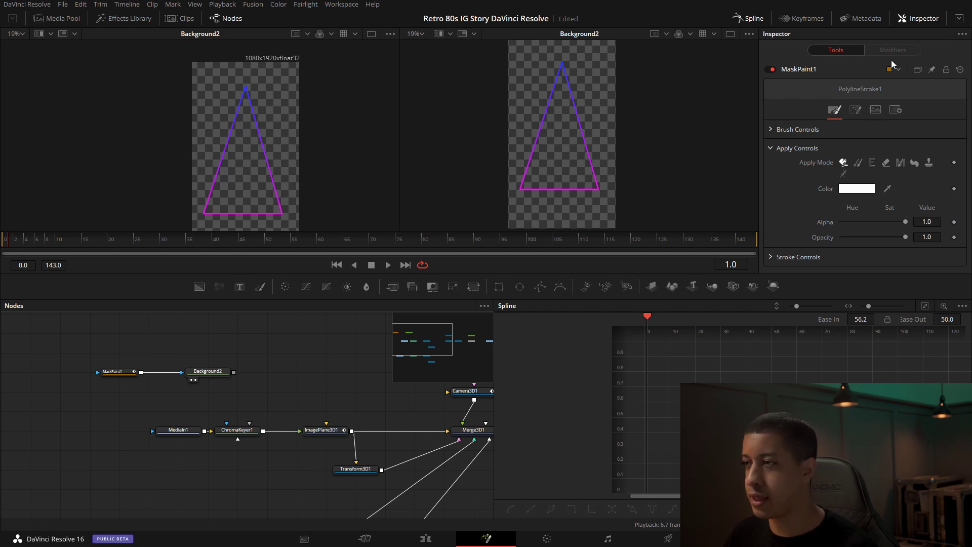
# Display the triangle stroke's Stroke Controls in a full-height Inspector
pyautogui.click(114, 374)
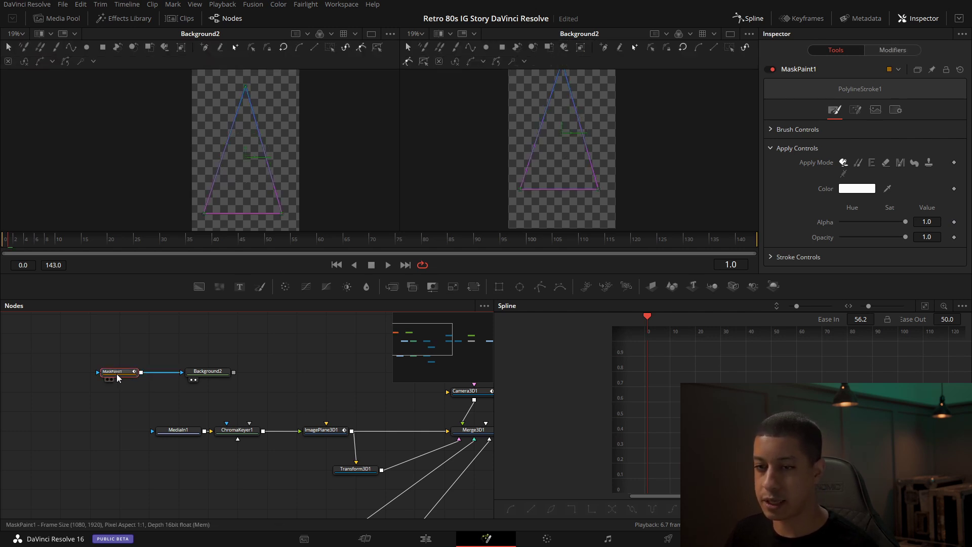
pyautogui.click(894, 50)
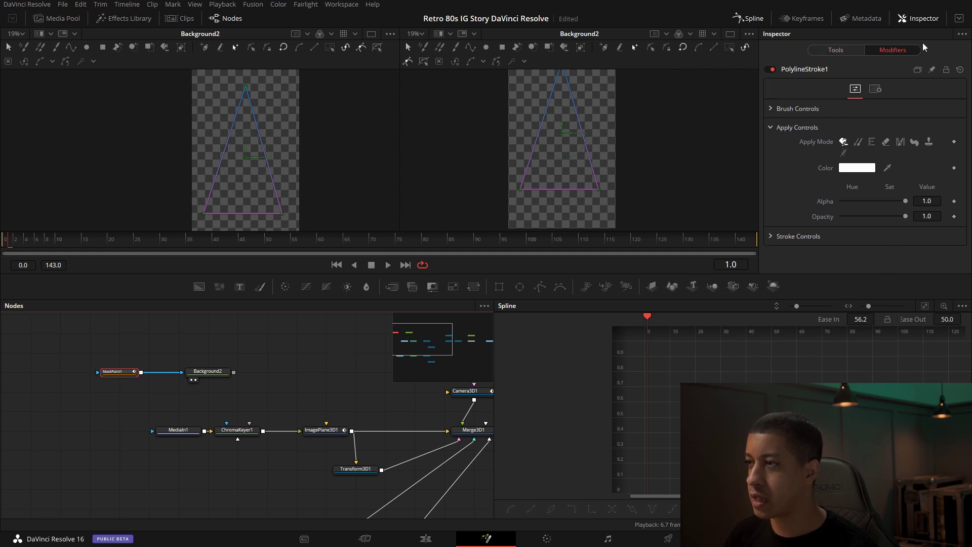
pyautogui.click(959, 21)
pyautogui.click(773, 236)
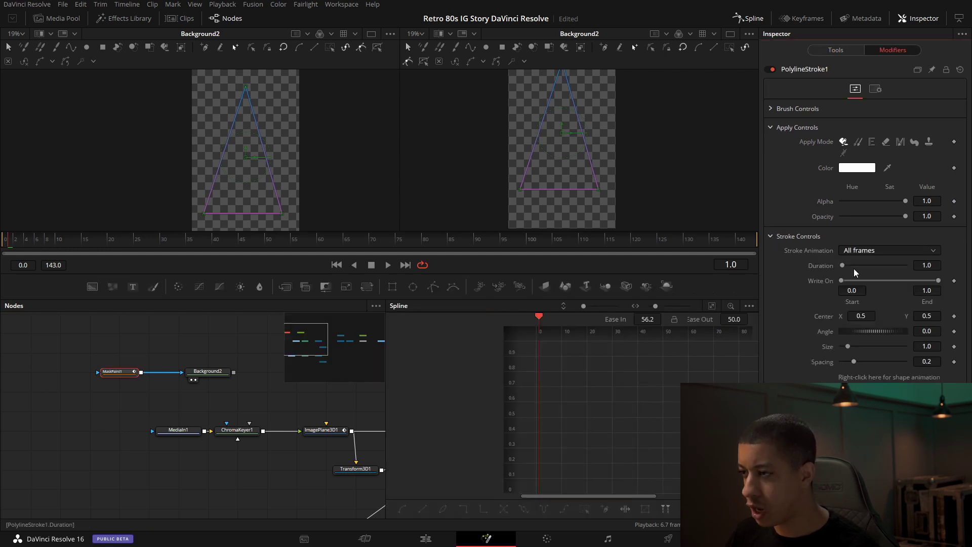
# Preview the triangle's Write On by shortening its end to 0.1 and restoring it to 1.0
pyautogui.moveTo(939, 280); pyautogui.dragTo(857, 282)
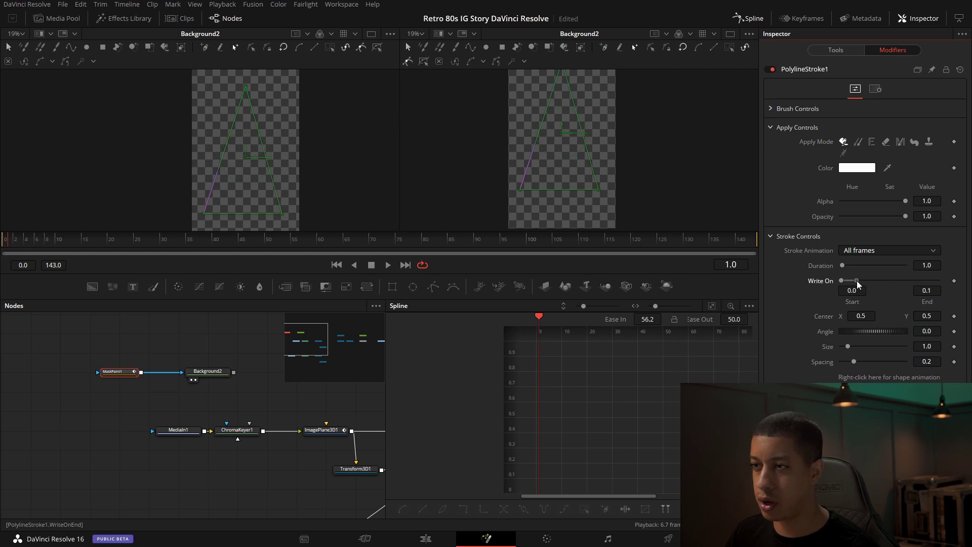
pyautogui.click(250, 403)
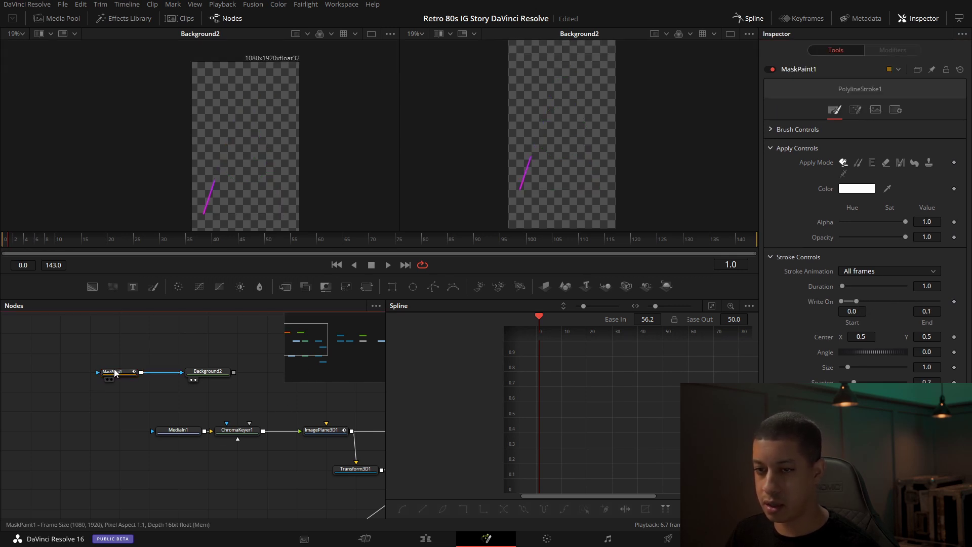
pyautogui.click(155, 399)
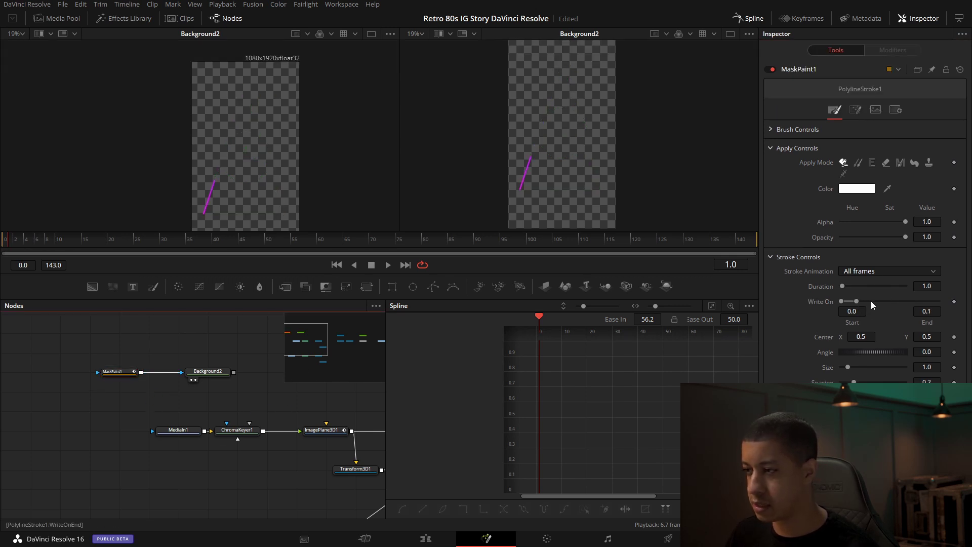
pyautogui.moveTo(859, 304)
pyautogui.mouseDown()
pyautogui.moveTo(945, 305)
pyautogui.moveTo(838, 303)
pyautogui.moveTo(961, 319)
pyautogui.mouseUp()
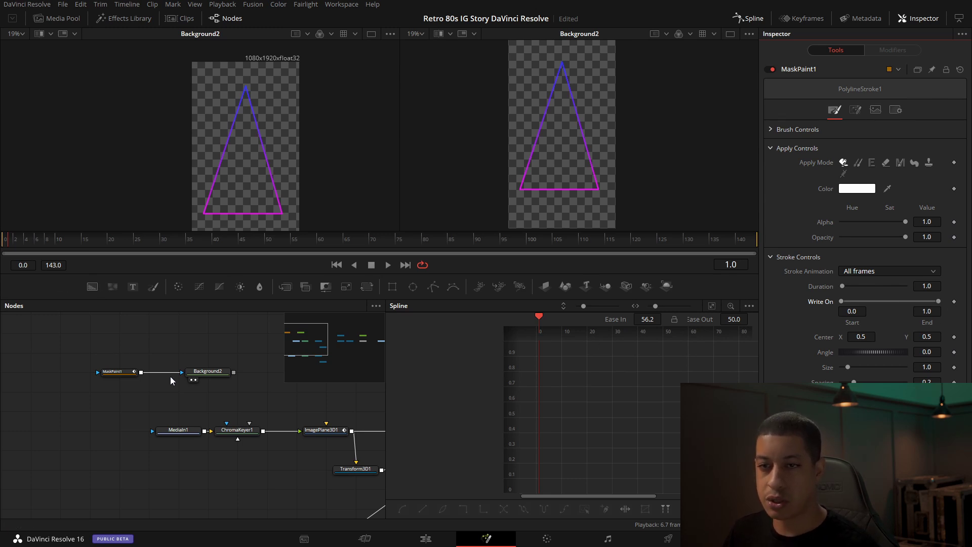
# Keyframe the triangle stroke's Write On end from 0.0 at frame 1 to 1.0 at frame 30
pyautogui.moveTo(936, 303); pyautogui.dragTo(847, 302)
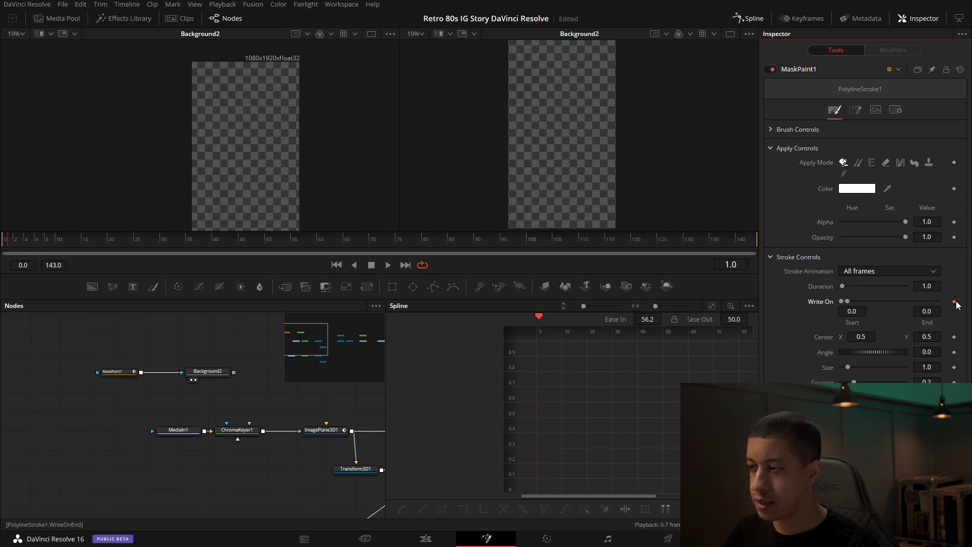
pyautogui.moveTo(51, 238); pyautogui.dragTo(147, 247)
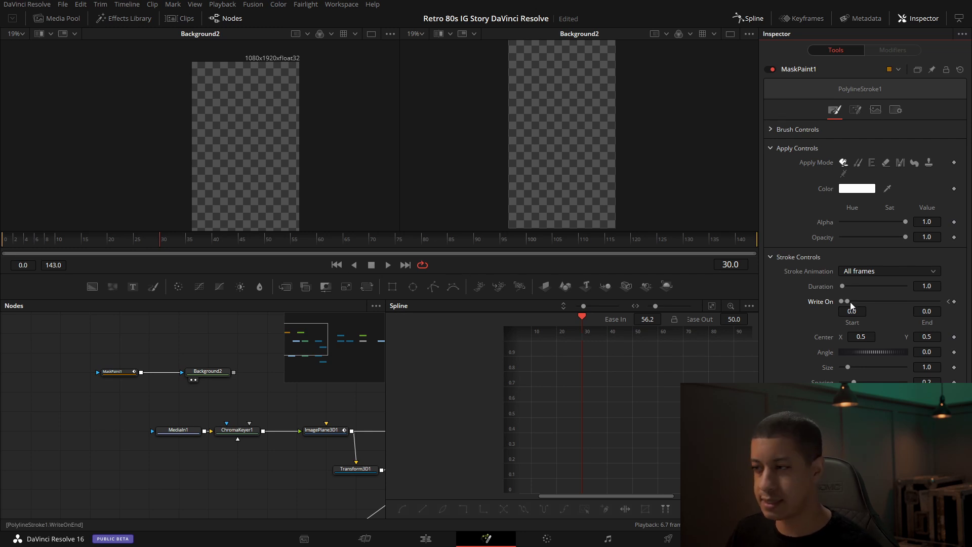
pyautogui.moveTo(848, 302); pyautogui.dragTo(947, 310)
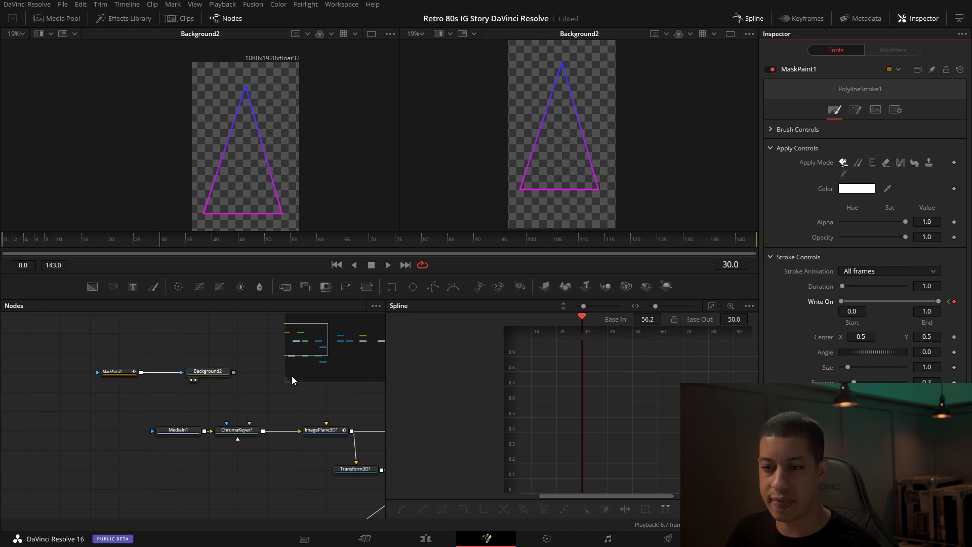
# Add an Image Plane 3D after Background2, connect it to Merge3D1, and view Merge3D1 in the second viewer
pyautogui.moveTo(243, 402); pyautogui.dragTo(122, 387)
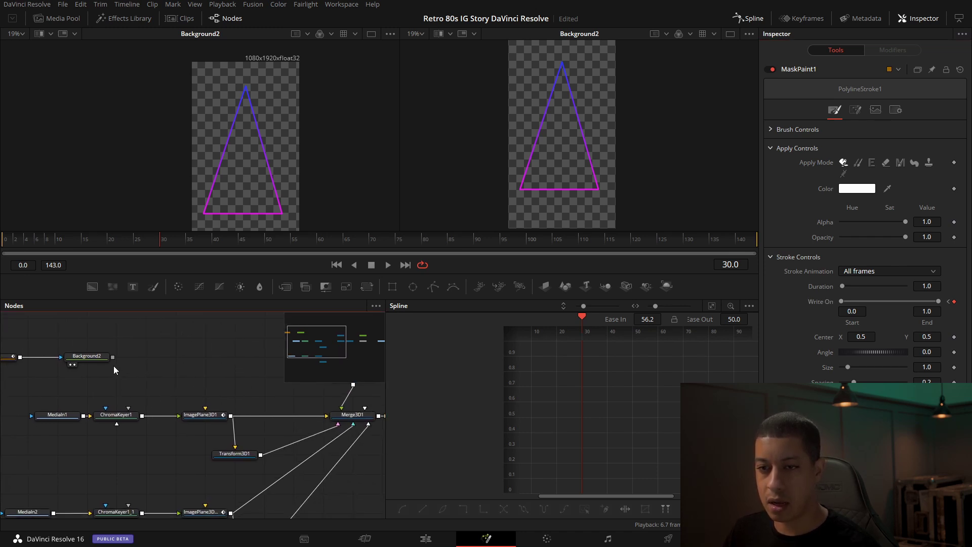
pyautogui.scroll(3, 126, 372)
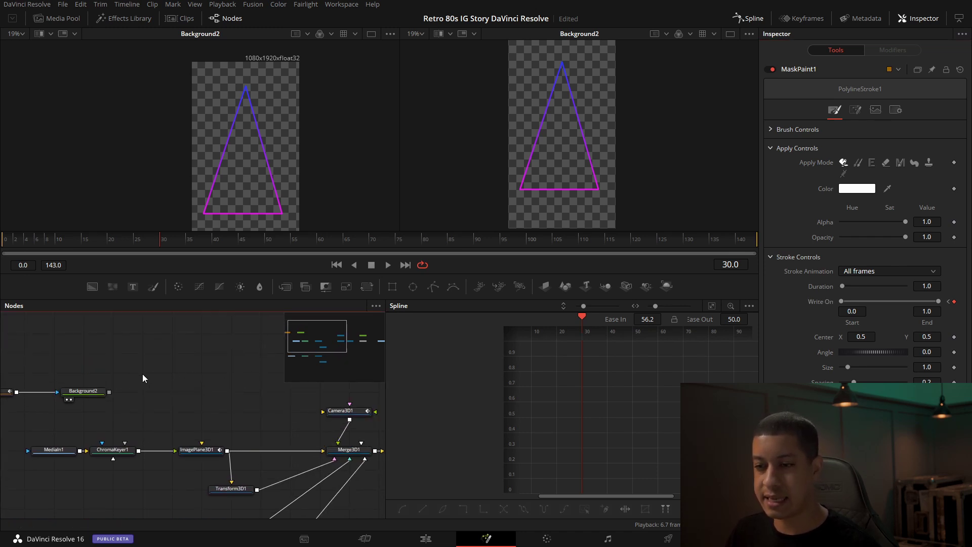
pyautogui.click(82, 391)
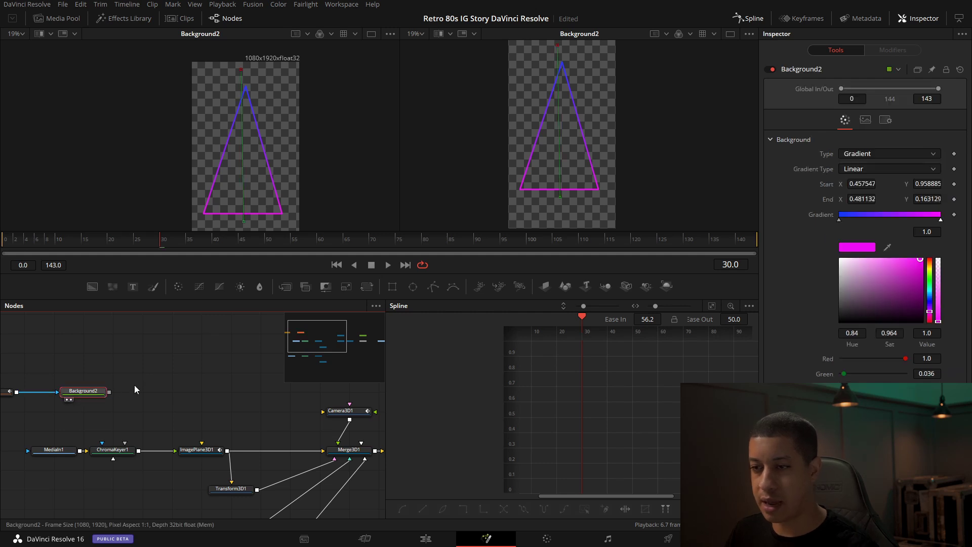
pyautogui.click(545, 286)
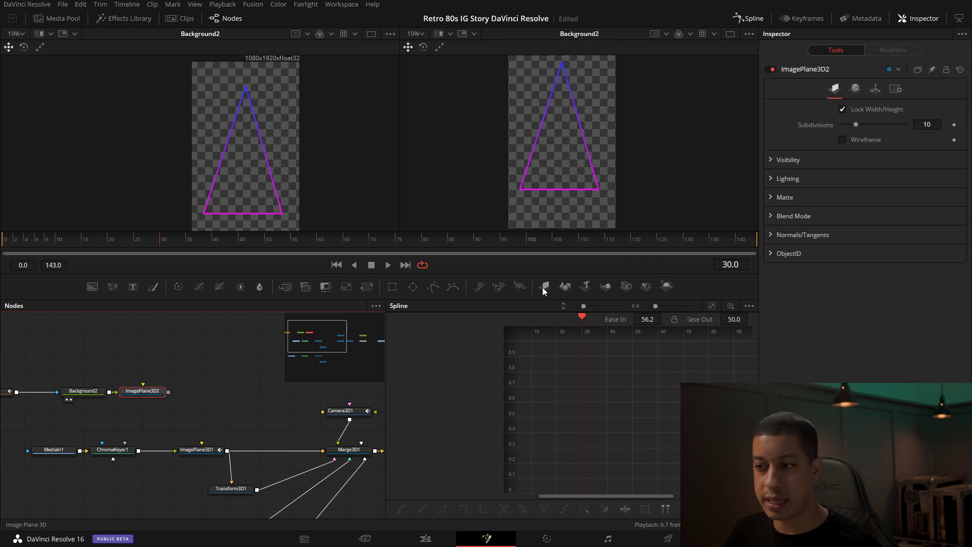
pyautogui.moveTo(143, 391); pyautogui.dragTo(232, 391)
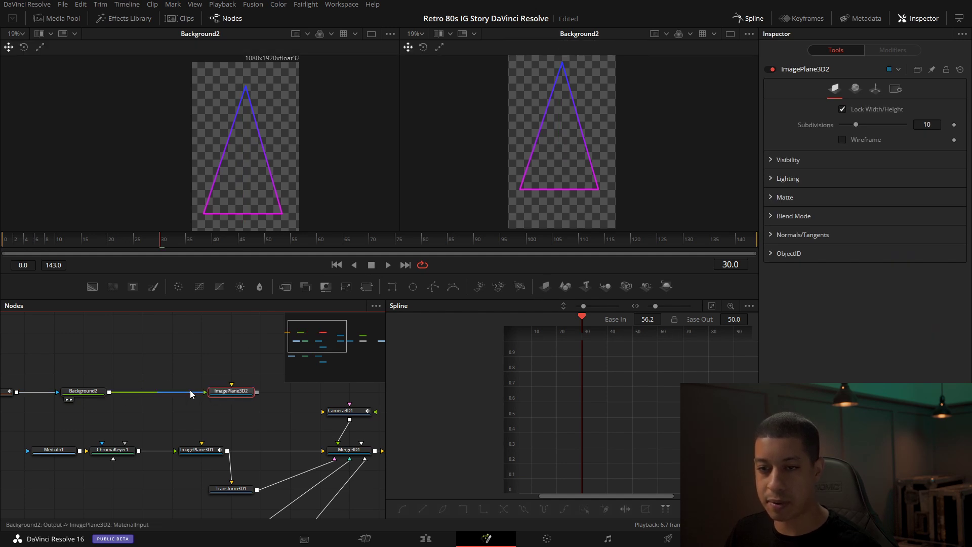
pyautogui.click(87, 393)
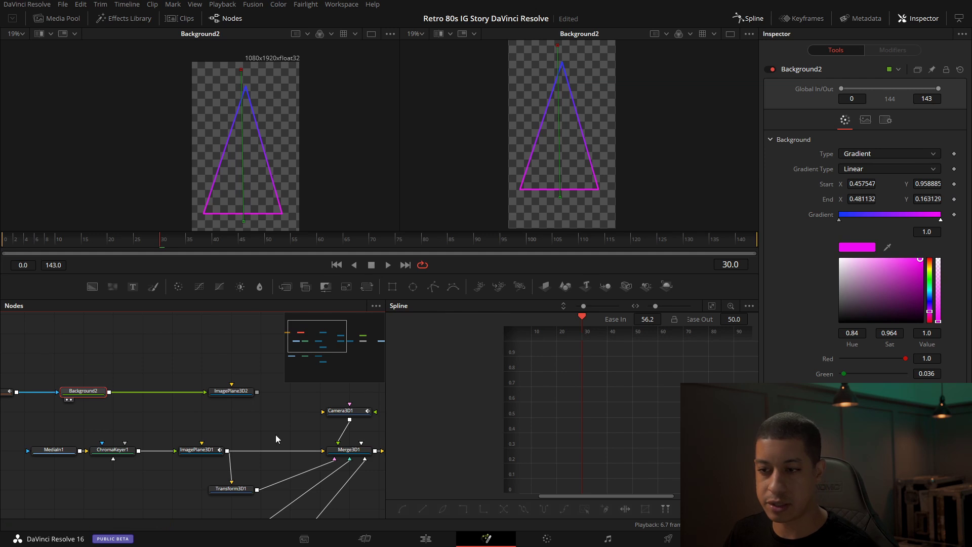
pyautogui.moveTo(276, 438); pyautogui.dragTo(229, 401)
pyautogui.moveTo(211, 356); pyautogui.dragTo(285, 419)
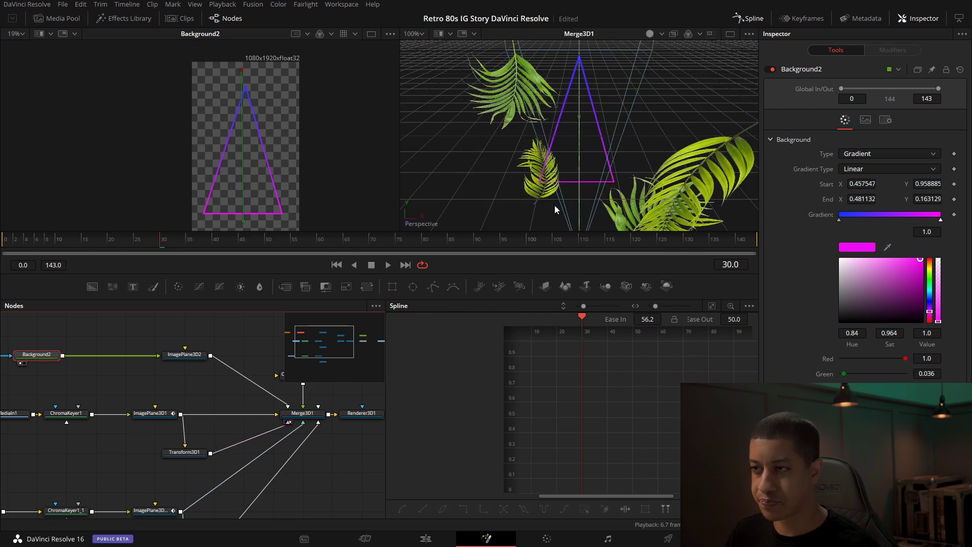
# Show Renderer3D1 in the second viewer and Merge3D1 in the first viewer
pyautogui.moveTo(301, 441); pyautogui.dragTo(259, 445)
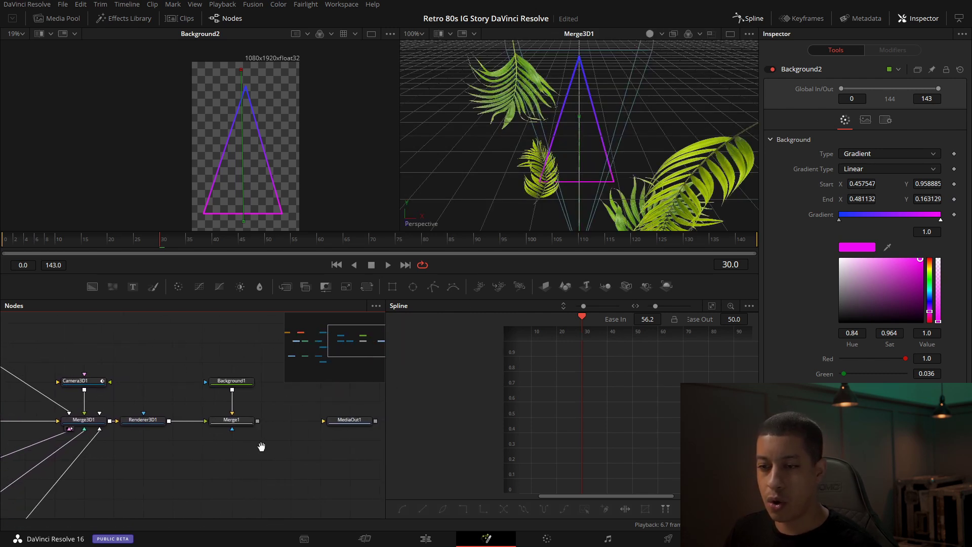
pyautogui.moveTo(162, 423); pyautogui.dragTo(192, 403)
pyautogui.press('1')
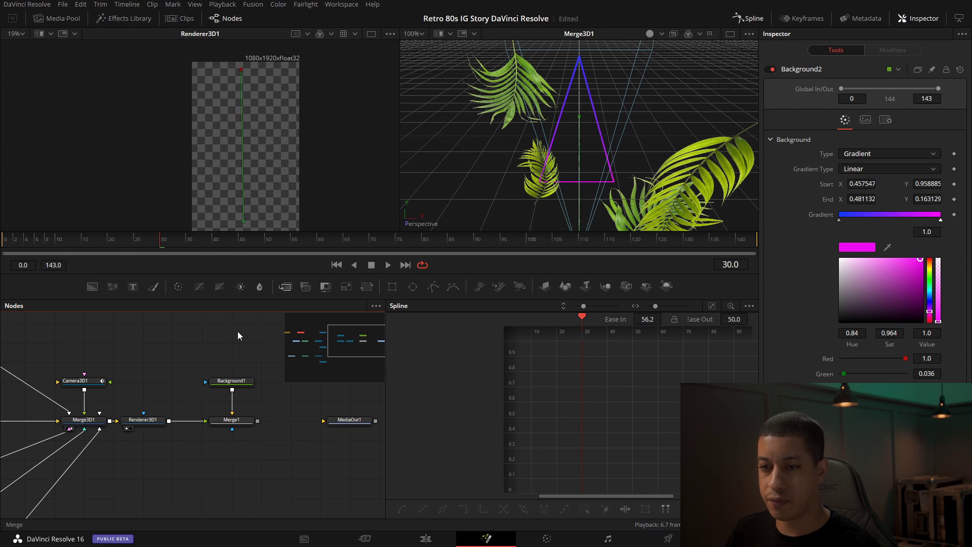
pyautogui.hotkey('ctrl', 'z')
pyautogui.press('2')
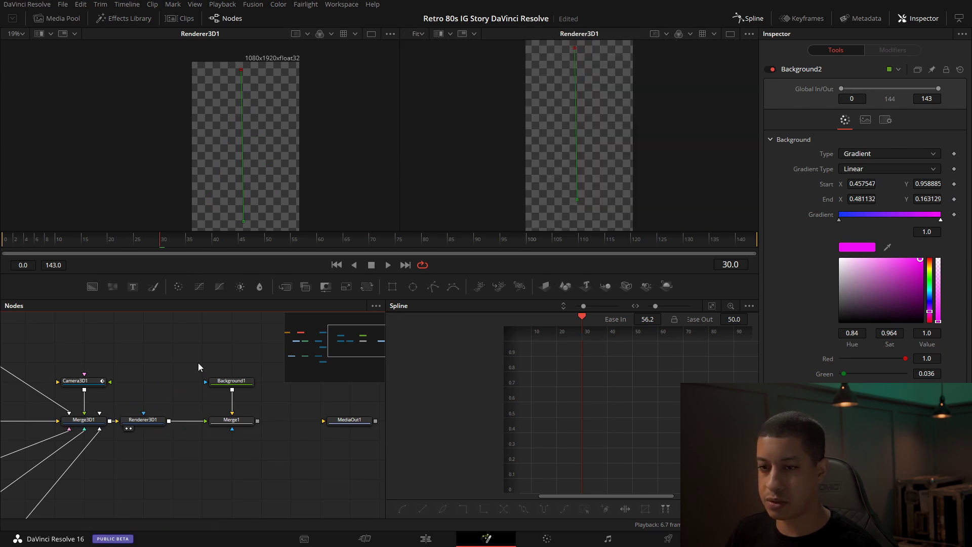
pyautogui.click(91, 420)
pyautogui.press('1')
# Move ImagePlane3D2 back in depth behind the palm leaves and check the render at frame 50
pyautogui.moveTo(239, 182); pyautogui.dragTo(290, 181)
pyautogui.moveTo(144, 243); pyautogui.dragTo(163, 248)
pyautogui.moveTo(123, 332); pyautogui.dragTo(263, 345)
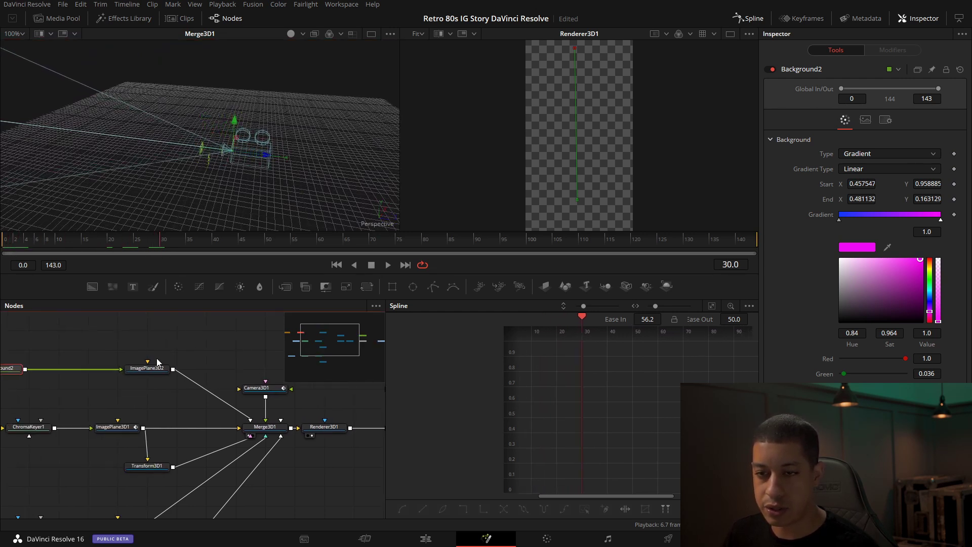
pyautogui.click(155, 370)
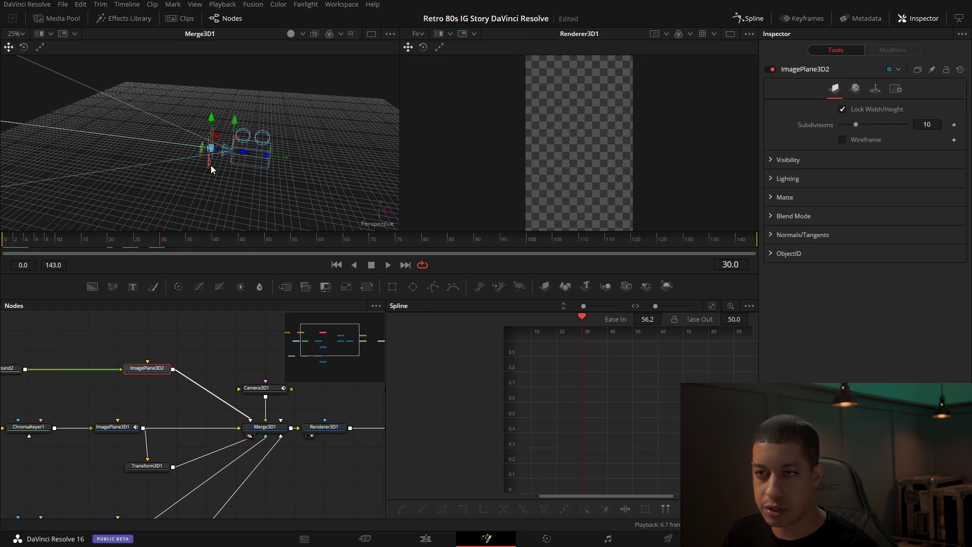
pyautogui.scroll(5, 211, 168)
pyautogui.moveTo(261, 173); pyautogui.dragTo(102, 159)
pyautogui.moveTo(104, 239); pyautogui.dragTo(267, 248)
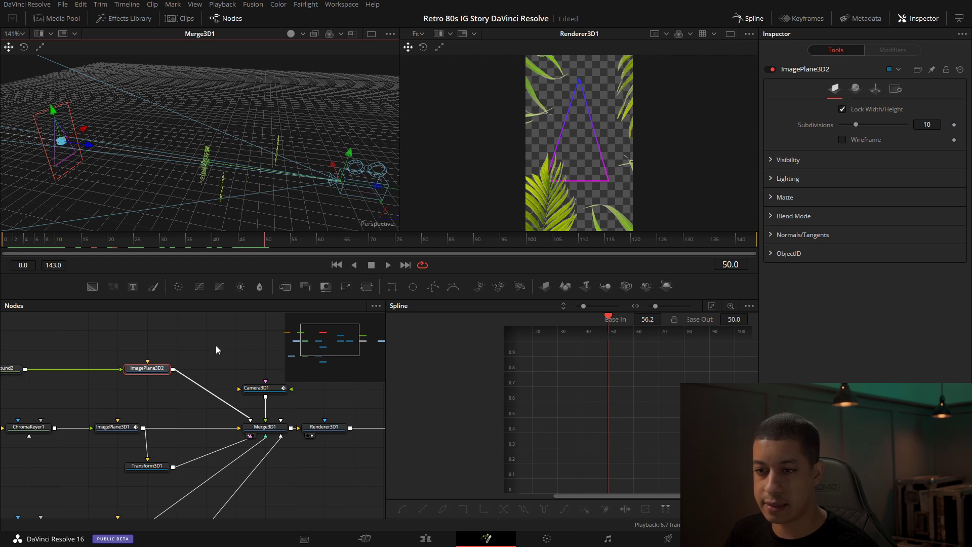
# Show Merge1 in the second viewer to check the triangle over the radial gradient background
pyautogui.moveTo(216, 349); pyautogui.dragTo(12, 327)
pyautogui.moveTo(224, 404); pyautogui.dragTo(516, 269)
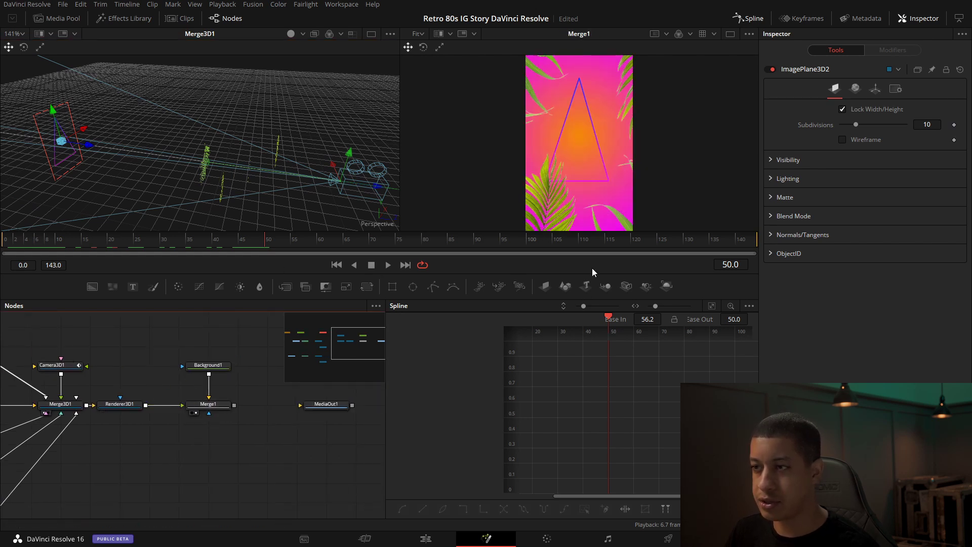
pyautogui.moveTo(71, 343); pyautogui.dragTo(236, 335)
pyautogui.moveTo(114, 334); pyautogui.dragTo(234, 333)
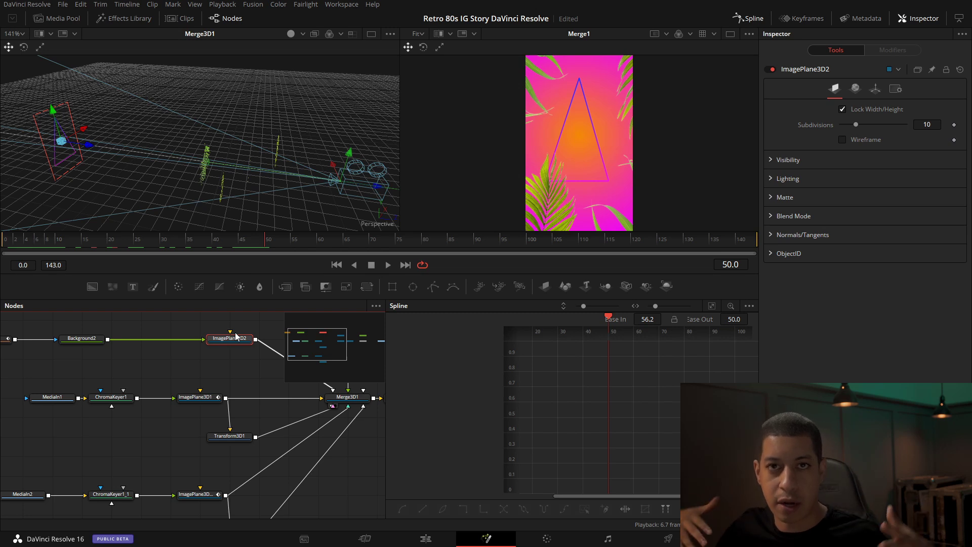
# Insert a Duplicate 3D node between ImagePlane3D2 and Merge3D1
pyautogui.moveTo(202, 368); pyautogui.dragTo(118, 386)
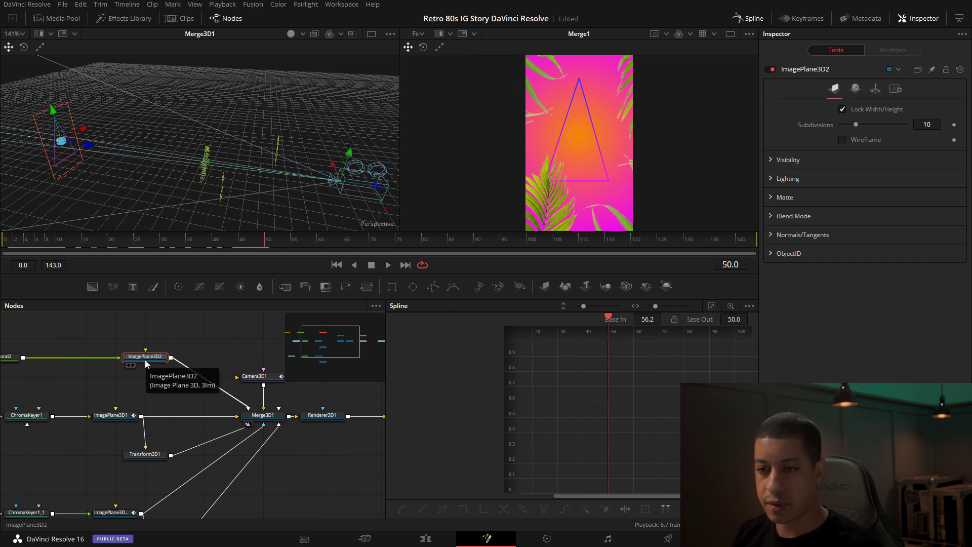
pyautogui.hotkey('shift', 'space')
pyautogui.write('mask')
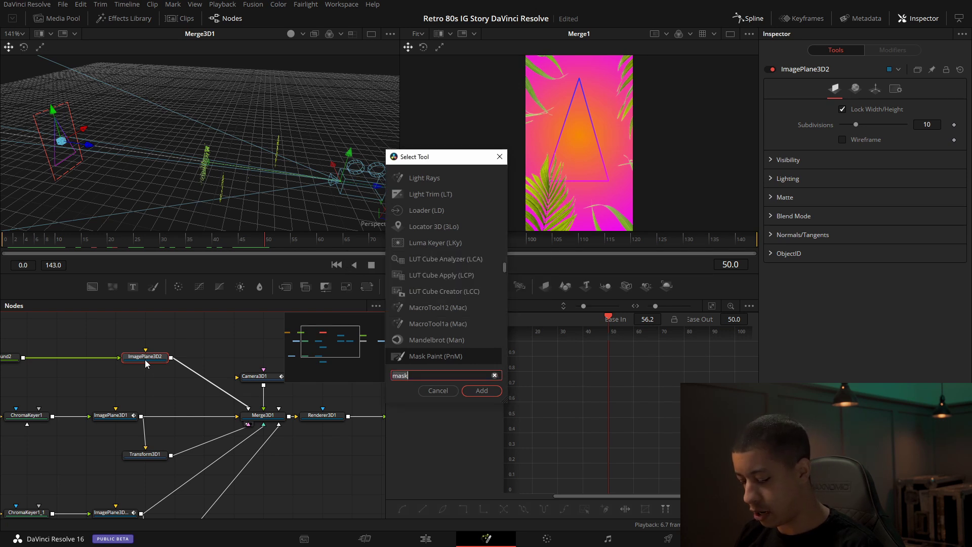
pyautogui.write('dup')
pyautogui.press('Down')
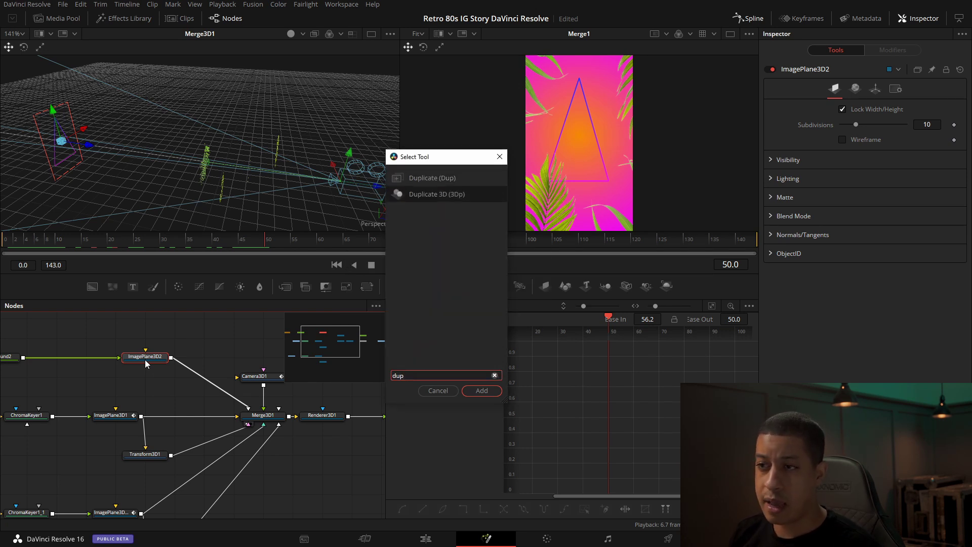
pyautogui.press('Return')
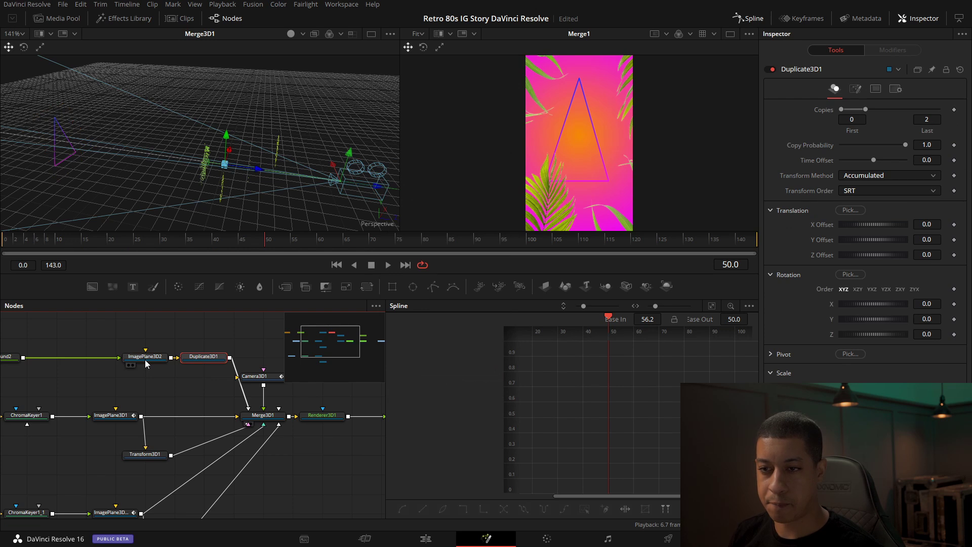
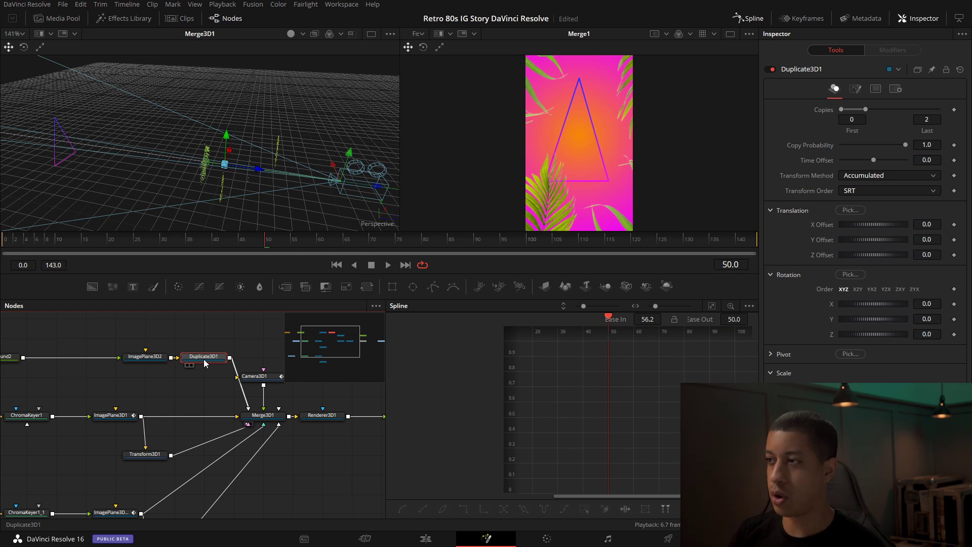
# Set Duplicate3D1's last copy to 10 and spread the triangle copies toward the camera with a Z offset of about 1.23
pyautogui.moveTo(865, 109); pyautogui.dragTo(939, 109)
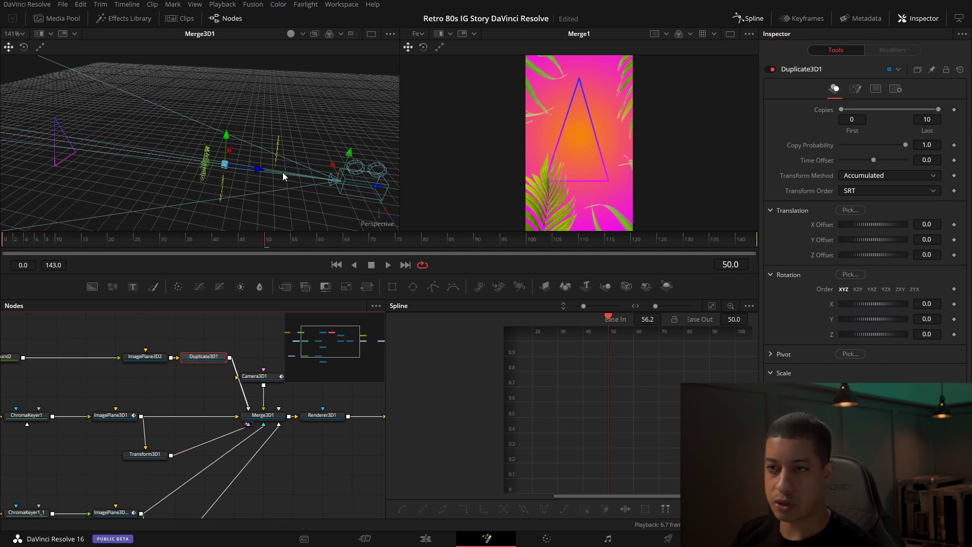
pyautogui.moveTo(259, 169); pyautogui.dragTo(270, 172)
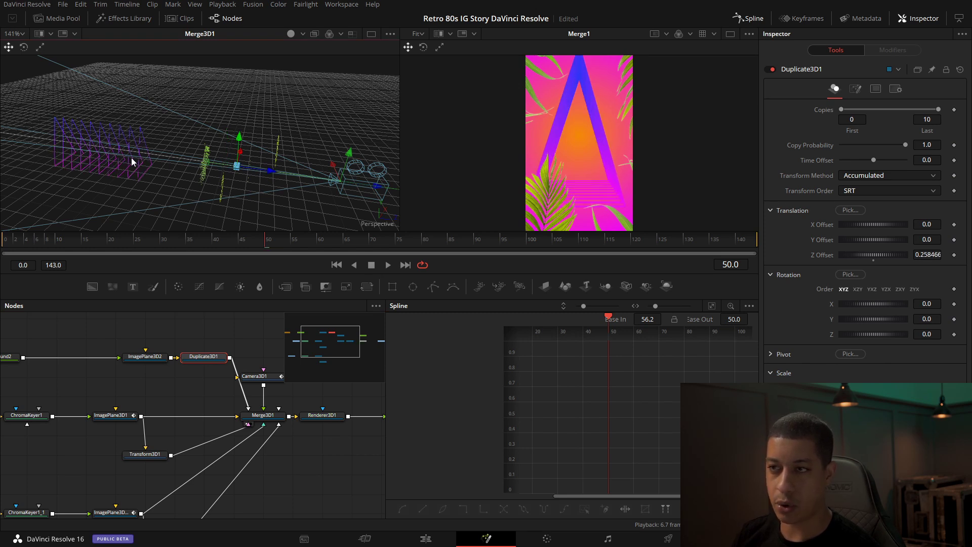
pyautogui.moveTo(268, 174); pyautogui.dragTo(311, 186)
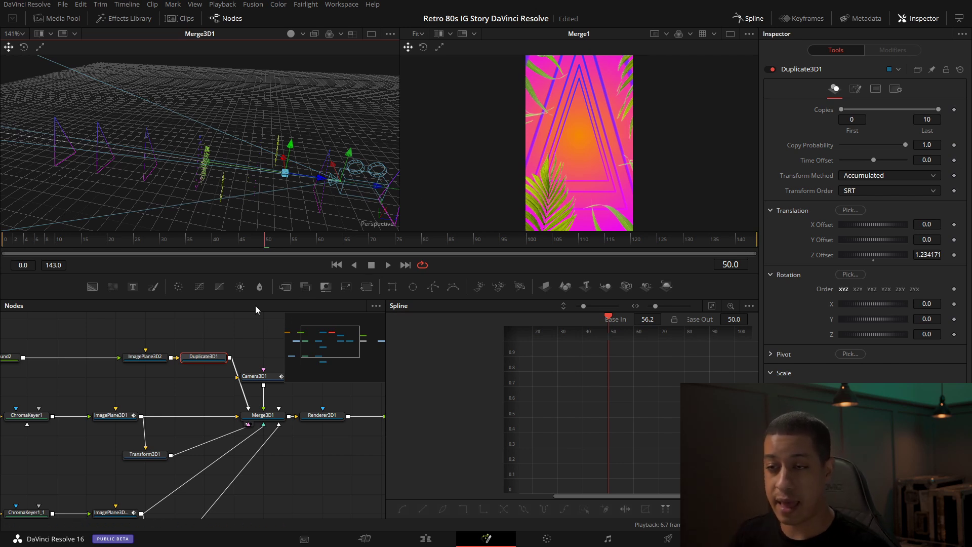
# Check MaskPaint1's write-on timing, go to frame 30, set Duplicate3D1's last copy to 1 and keyframe its copies there
pyautogui.moveTo(267, 249); pyautogui.dragTo(162, 243)
pyautogui.hscroll(-5, 153, 367)
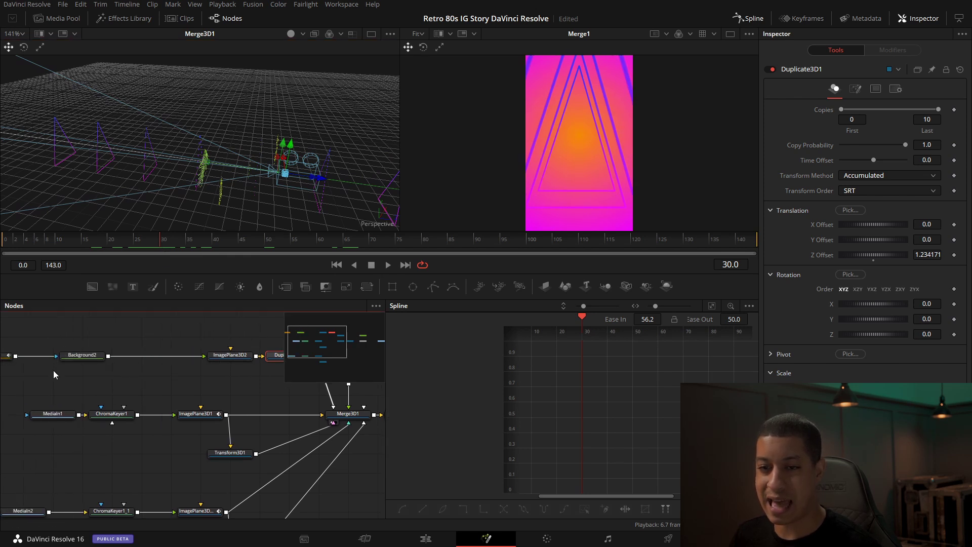
pyautogui.click(36, 356)
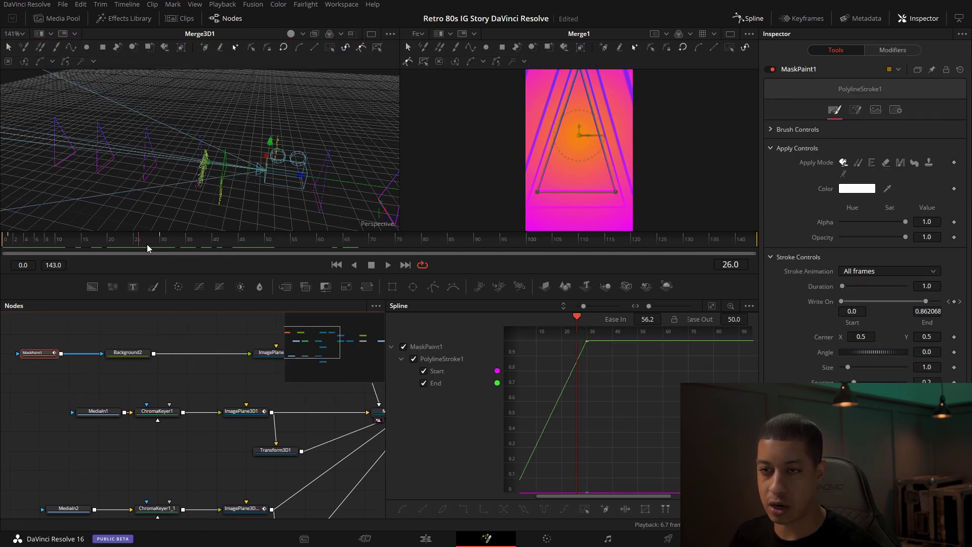
pyautogui.hscroll(5, 210, 356)
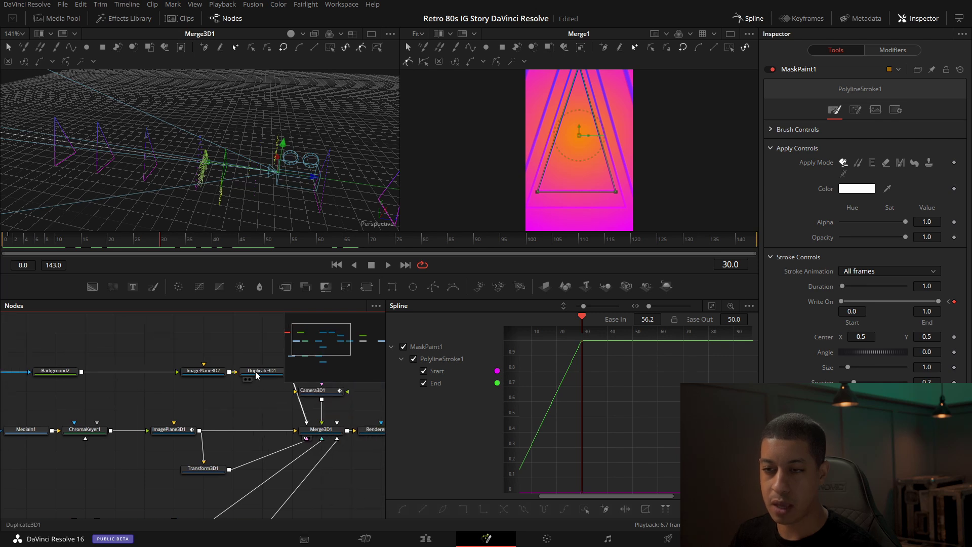
pyautogui.click(178, 384)
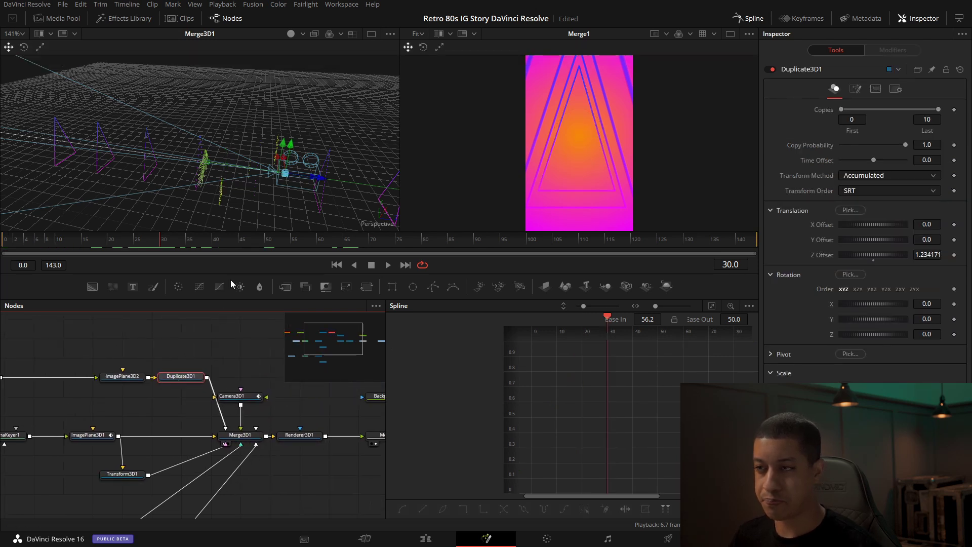
pyautogui.press('BackSpace')
pyautogui.press('Tab')
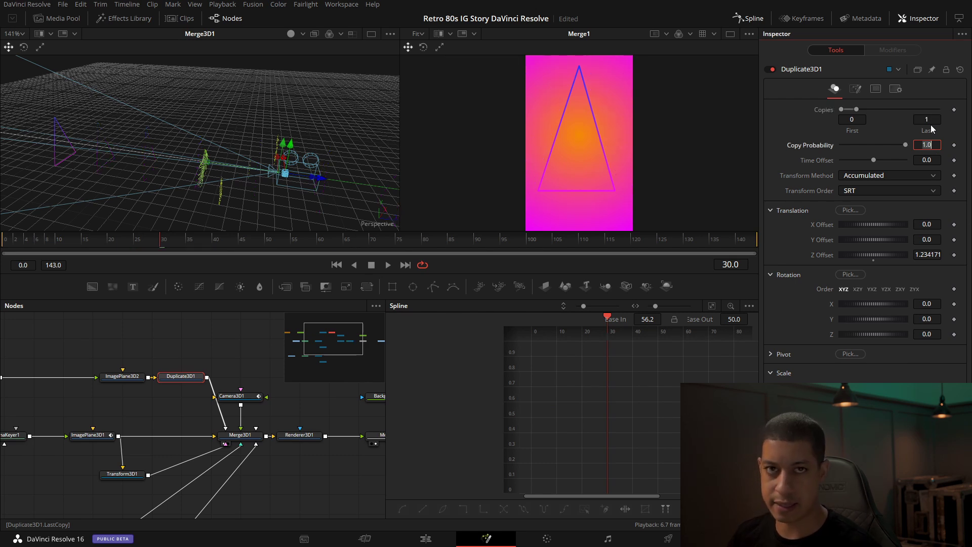
pyautogui.click(954, 110)
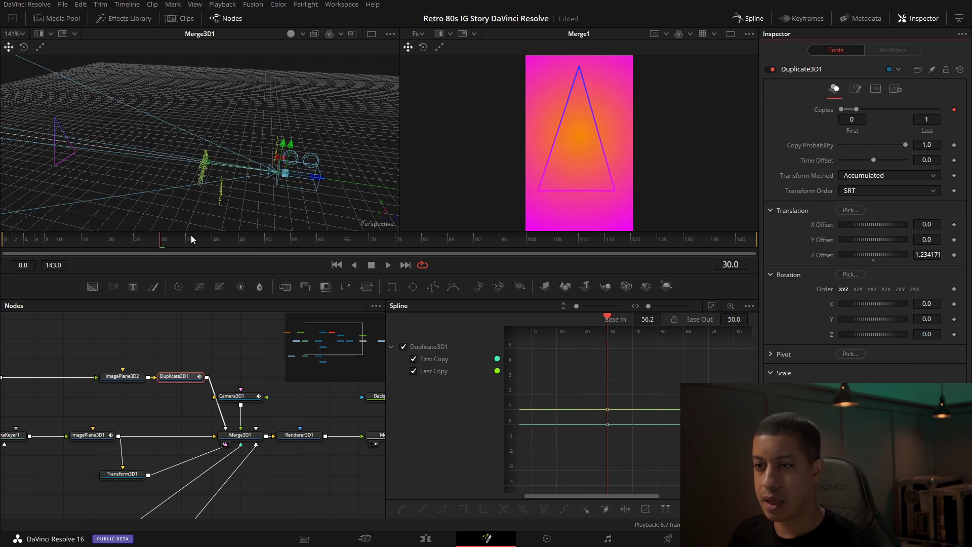
# Keyframe Duplicate3D1's last copy at 10 on frame 65 and scrub through the growing row of triangles
pyautogui.moveTo(169, 247); pyautogui.dragTo(343, 245)
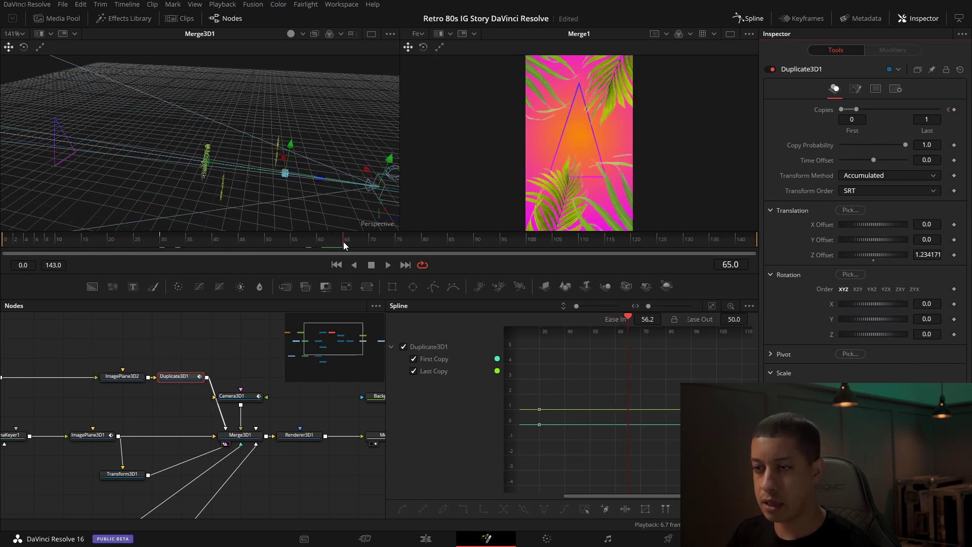
pyautogui.moveTo(857, 109); pyautogui.dragTo(939, 110)
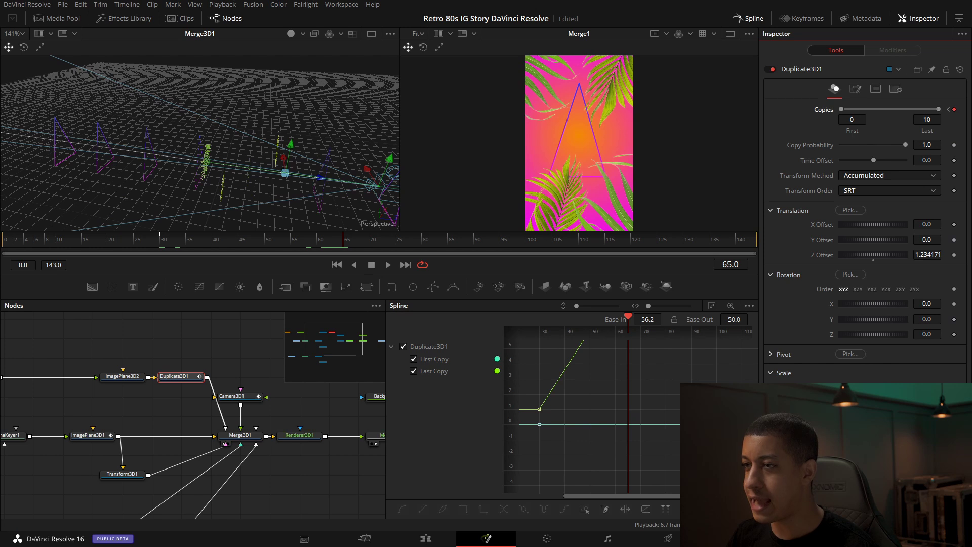
pyautogui.moveTo(299, 240); pyautogui.dragTo(340, 245)
pyautogui.moveTo(282, 190); pyautogui.dragTo(187, 151)
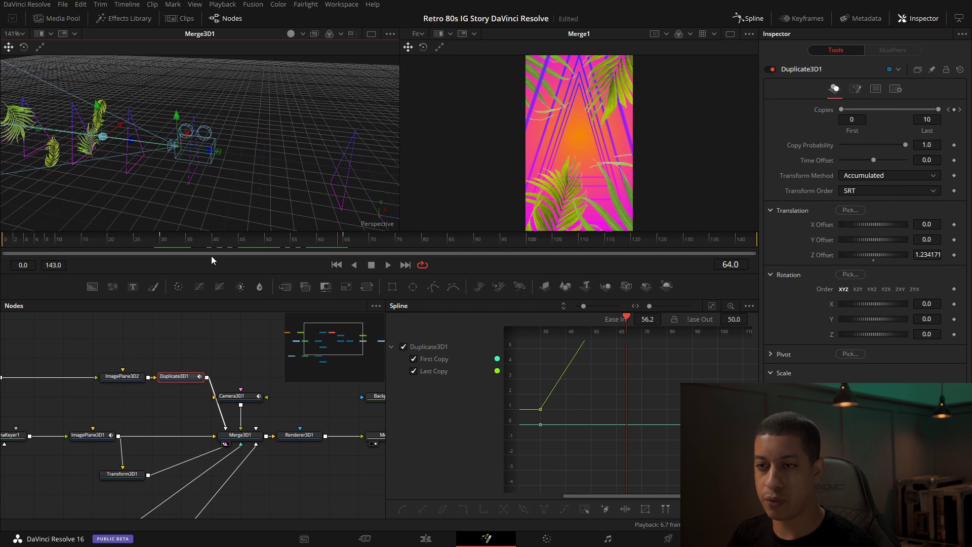
# Inspect the triangles at frame 143, set Duplicate3D1's Z offset to 0.79, and check the render at frames 50 and 65
pyautogui.moveTo(448, 240); pyautogui.dragTo(767, 236)
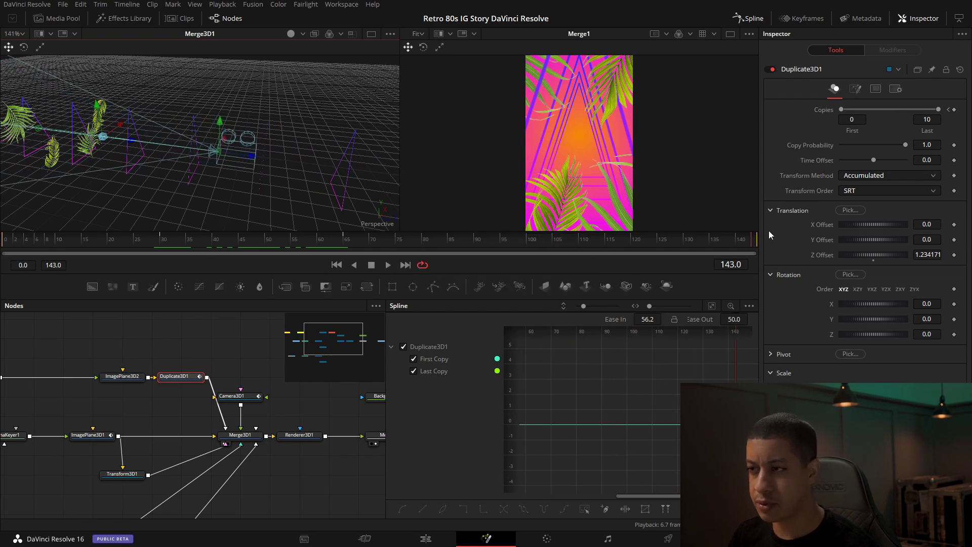
pyautogui.scroll(-3, 228, 196)
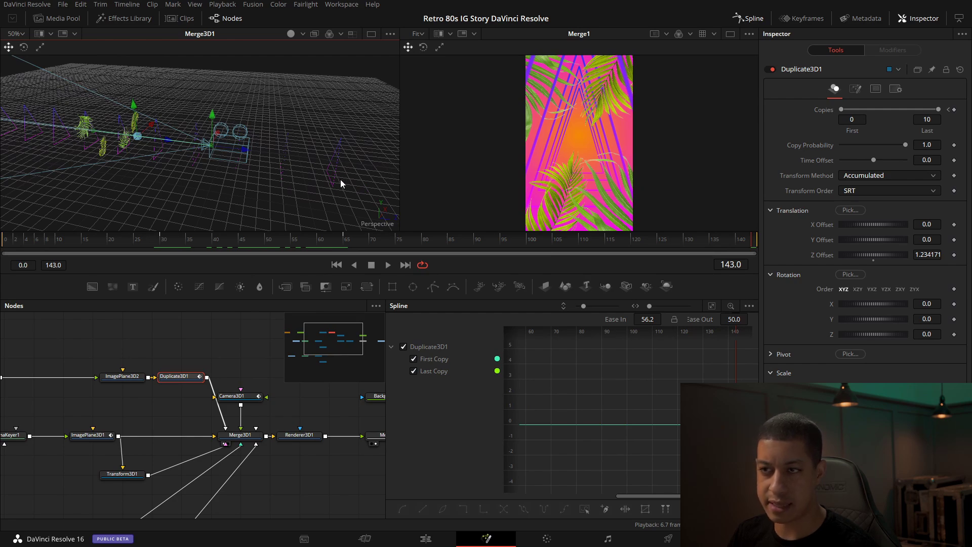
pyautogui.moveTo(323, 173); pyautogui.dragTo(349, 205)
pyautogui.moveTo(163, 163); pyautogui.dragTo(395, 173)
pyautogui.moveTo(875, 260); pyautogui.dragTo(873, 254)
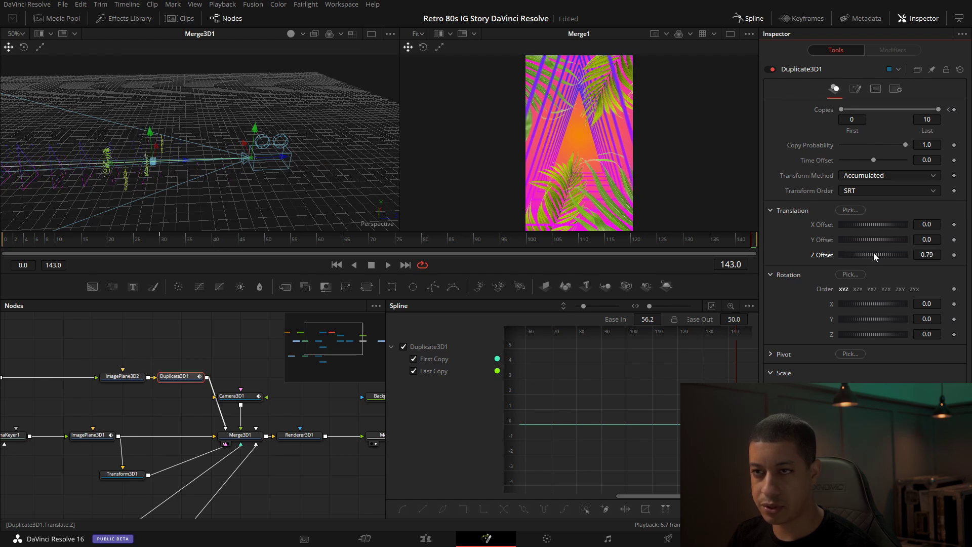
pyautogui.moveTo(229, 159); pyautogui.dragTo(172, 120)
pyautogui.moveTo(172, 132); pyautogui.dragTo(165, 178)
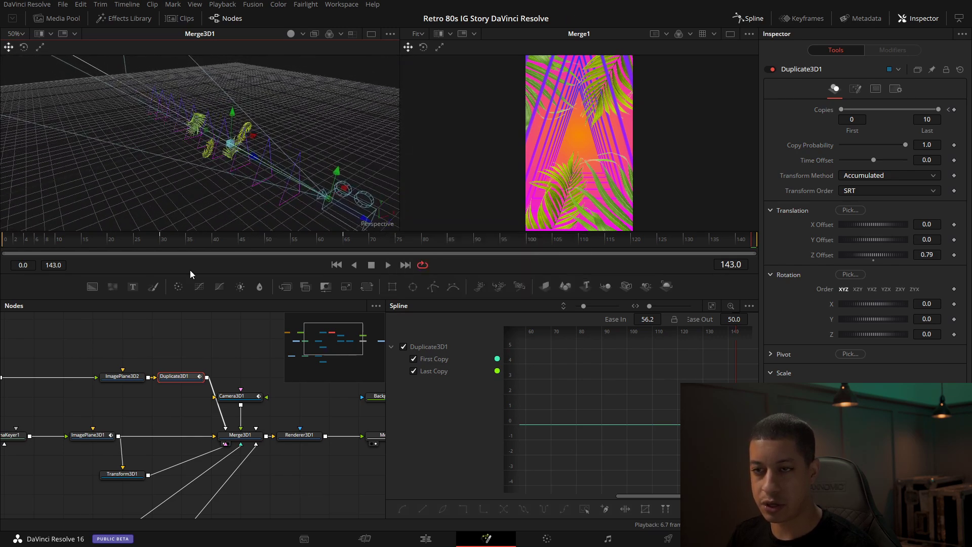
pyautogui.moveTo(193, 242); pyautogui.dragTo(269, 244)
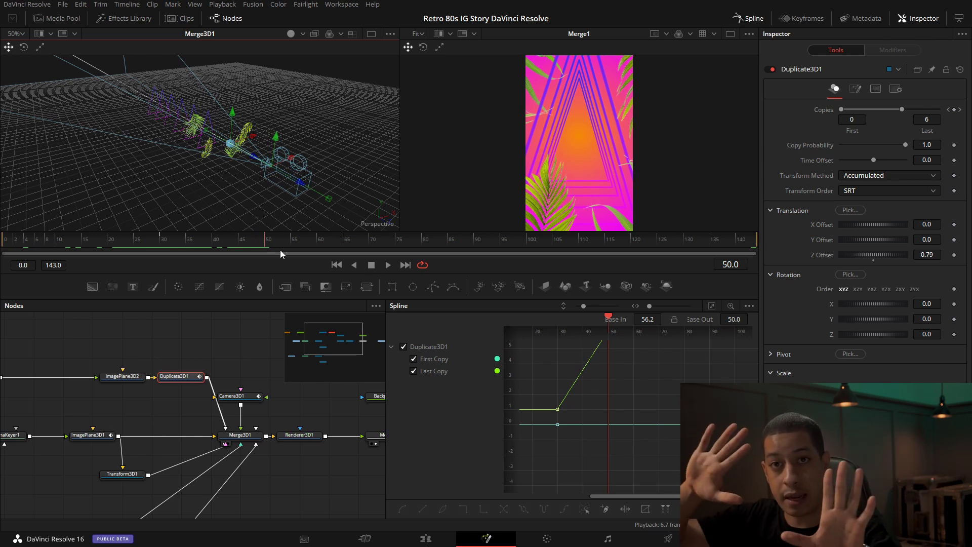
pyautogui.moveTo(280, 251); pyautogui.dragTo(345, 250)
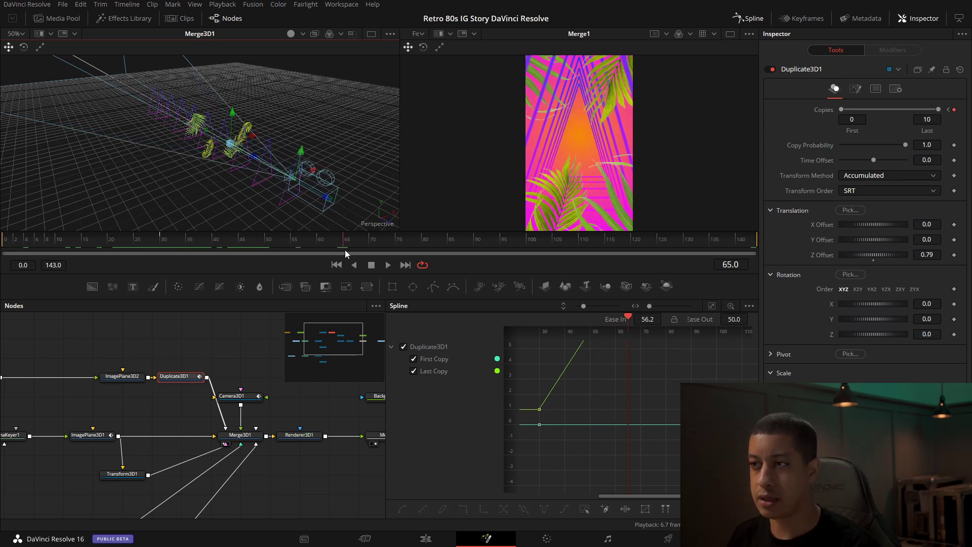
# Move the Renderer3D1, Merge1 and Background1 nodes farther from Merge3D1 to free up space in the node graph
pyautogui.moveTo(259, 415); pyautogui.dragTo(115, 401)
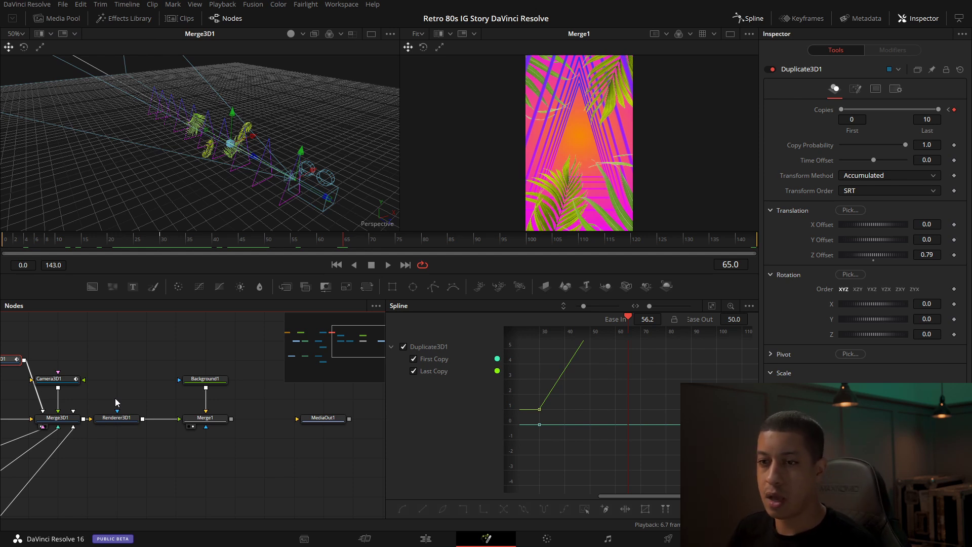
pyautogui.moveTo(110, 393); pyautogui.dragTo(179, 402)
pyautogui.moveTo(298, 416); pyautogui.dragTo(251, 429)
pyautogui.moveTo(248, 360); pyautogui.dragTo(186, 439)
pyautogui.moveTo(102, 404); pyautogui.dragTo(220, 417)
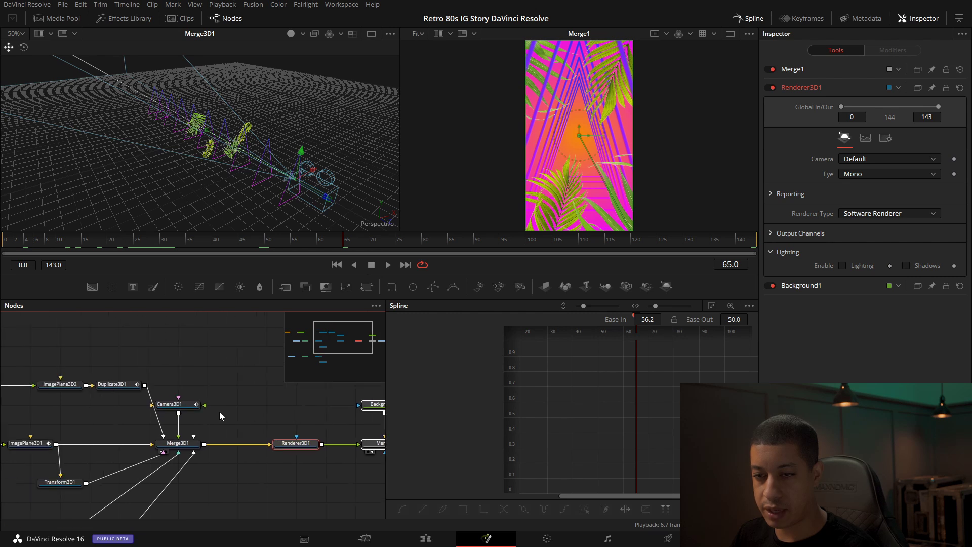
# Add a Text 3D node, connect it to Merge3D1 and set its text to JAYARETV
pyautogui.click(324, 328)
pyautogui.moveTo(233, 387); pyautogui.dragTo(203, 370)
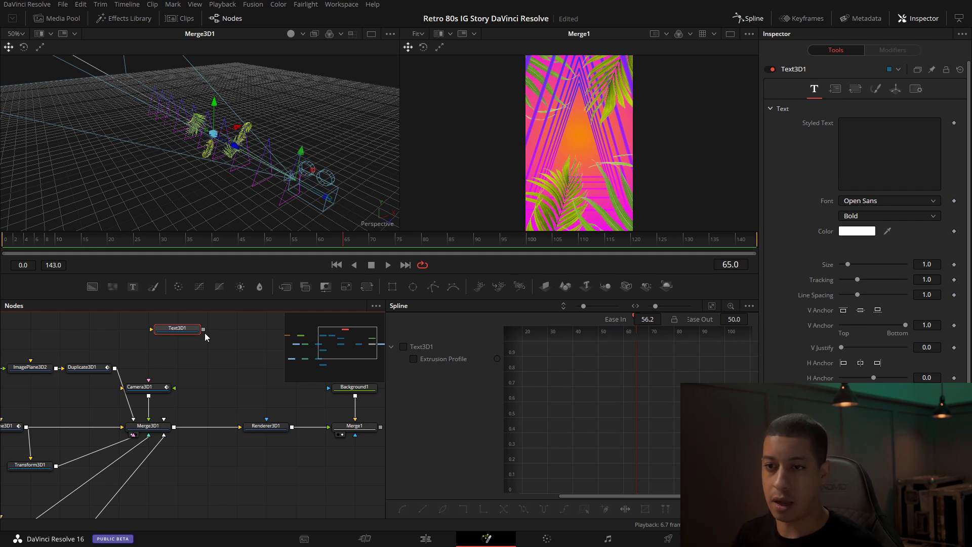
pyautogui.moveTo(203, 329); pyautogui.dragTo(166, 430)
pyautogui.click(878, 150)
pyautogui.write('JAYARETV')
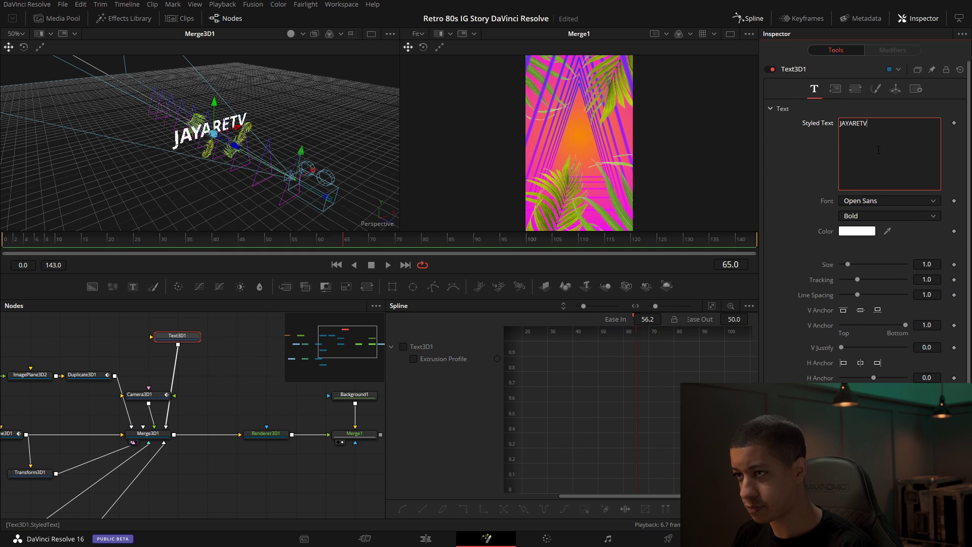
# Change the text's color to a pale yellow, #fcffd7
pyautogui.click(858, 232)
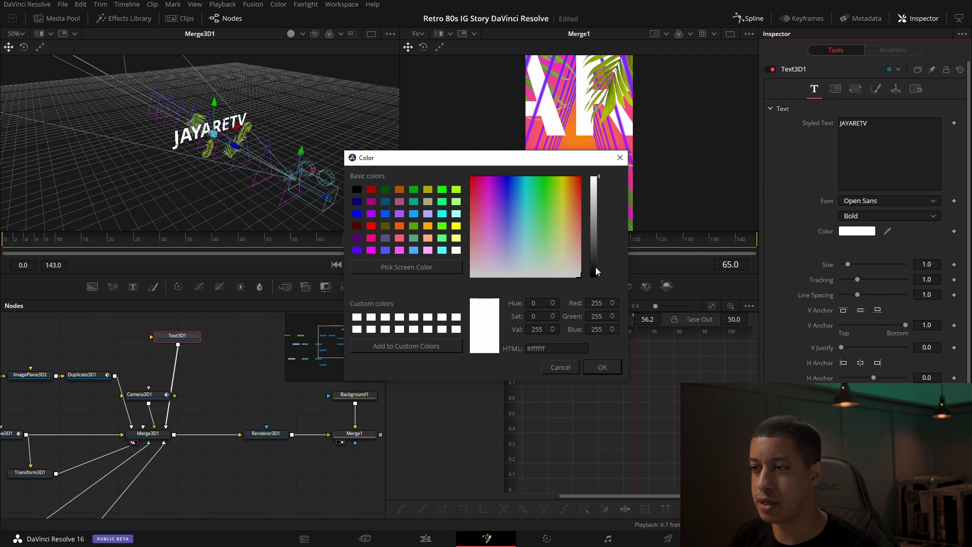
pyautogui.click(562, 267)
pyautogui.moveTo(561, 266); pyautogui.dragTo(562, 263)
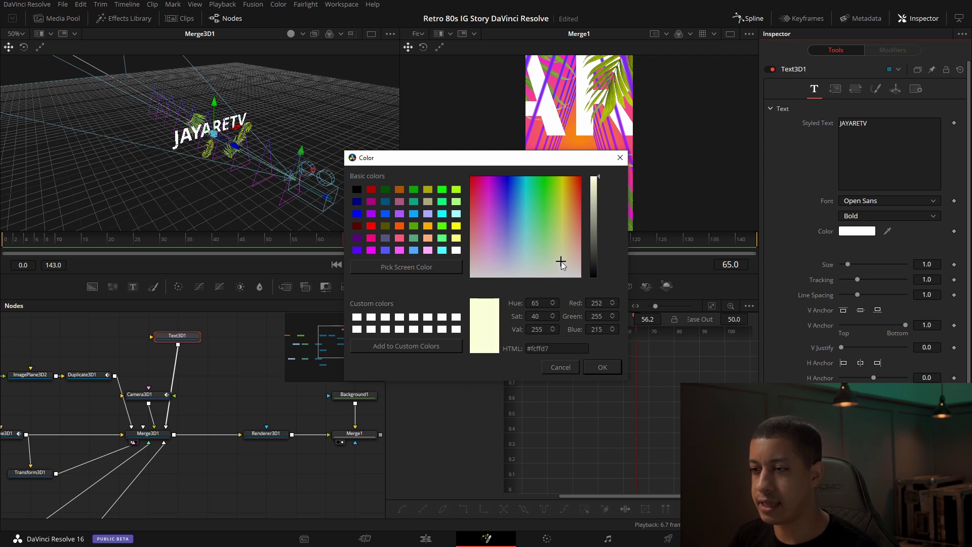
pyautogui.click(603, 367)
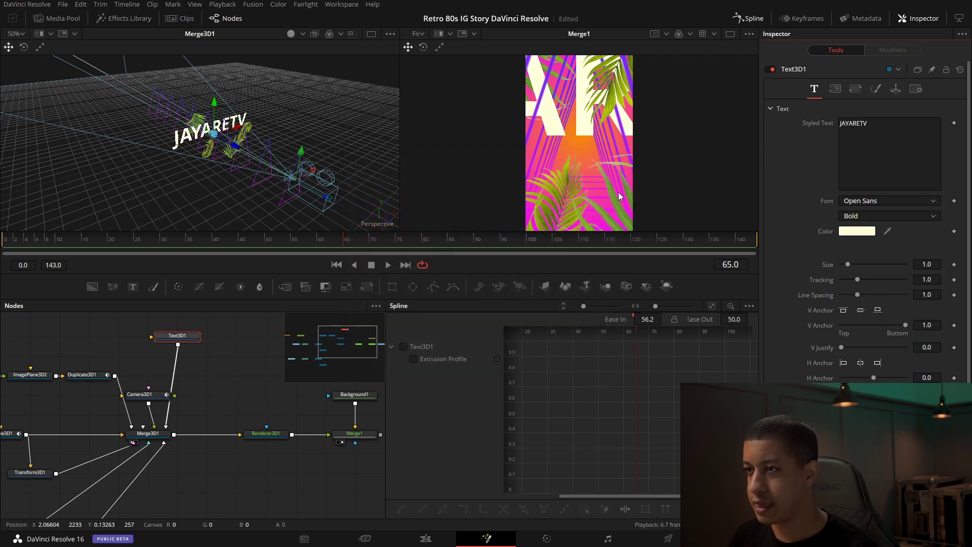
# Set the JAYARETV text's size to 0.1 and its font to Futura PT
pyautogui.click(940, 266)
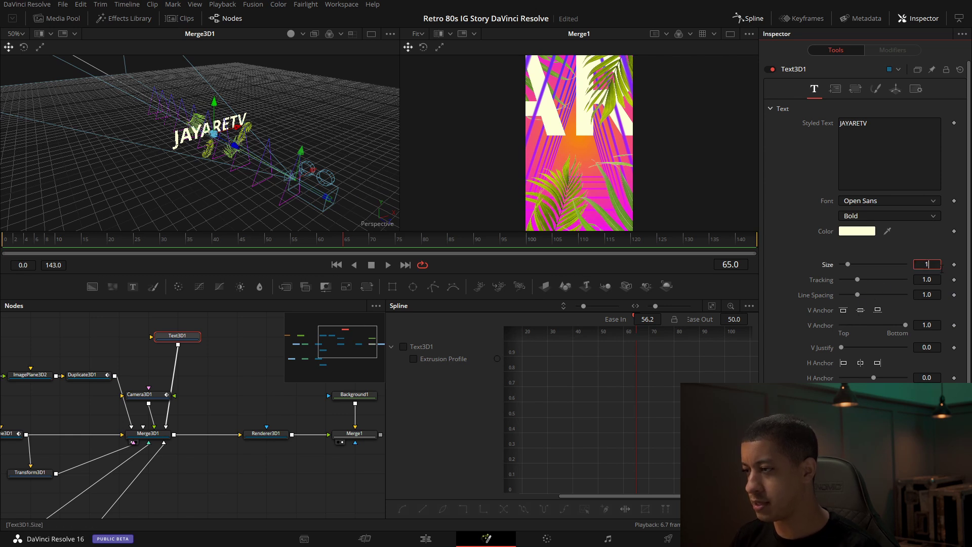
pyautogui.write('.1')
pyautogui.press('Tab')
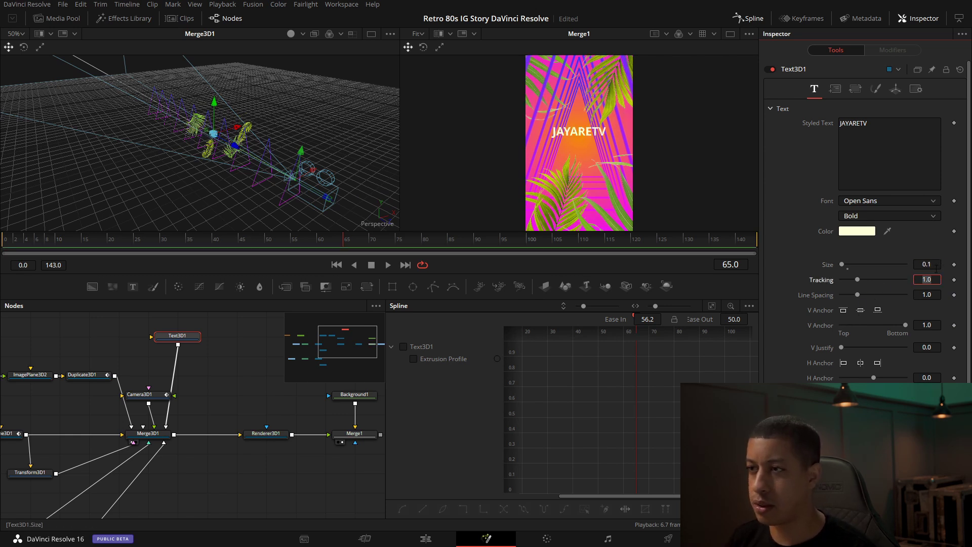
pyautogui.click(905, 204)
pyautogui.write('futura')
pyautogui.press('Return')
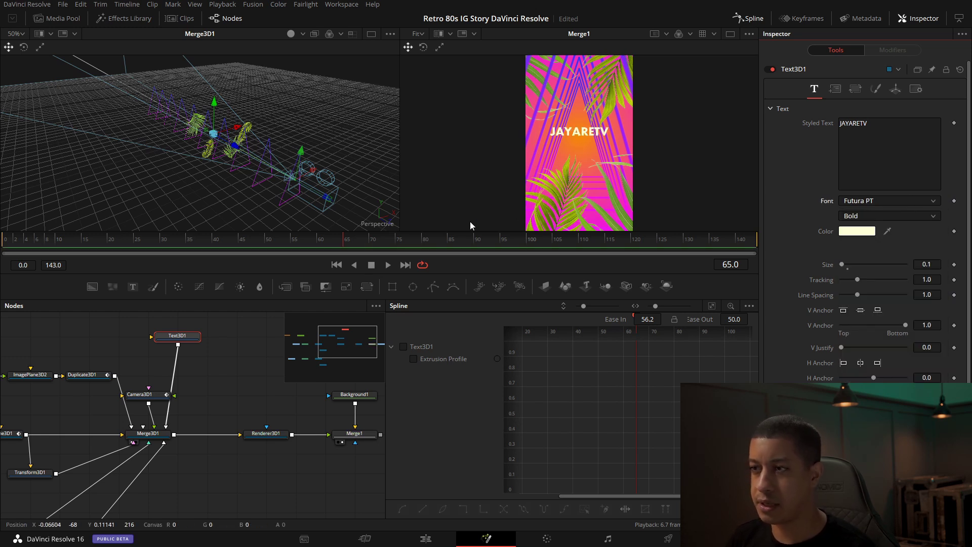
# Duplicate the JAYARETV Text3D1 node and connect the copy to Merge3D1
pyautogui.hscroll(2, 203, 349)
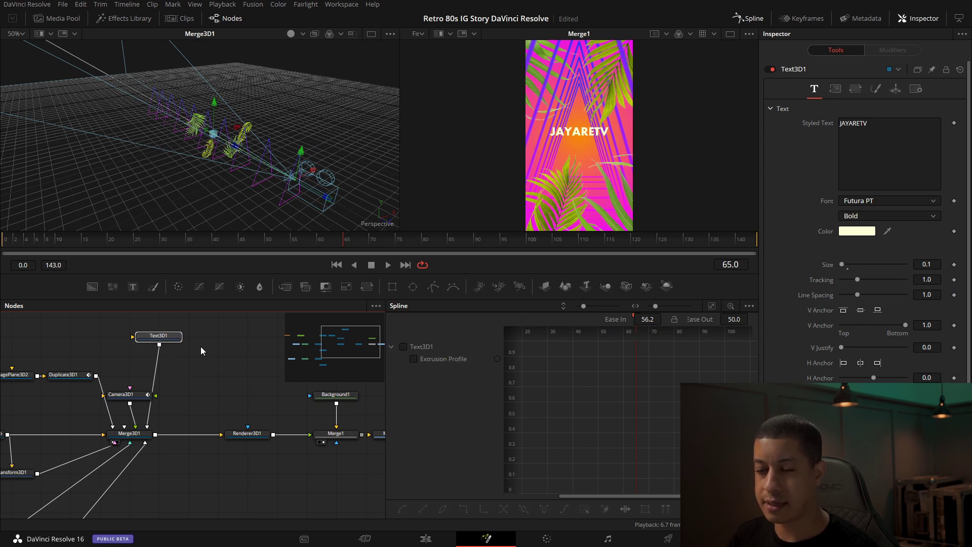
pyautogui.hotkey('ctrl', 'v')
pyautogui.moveTo(244, 337); pyautogui.dragTo(133, 432)
# Replace the duplicated node's text with SALE on the first line and 50%OFF on the second
pyautogui.click(871, 127)
pyautogui.press('BackSpace')
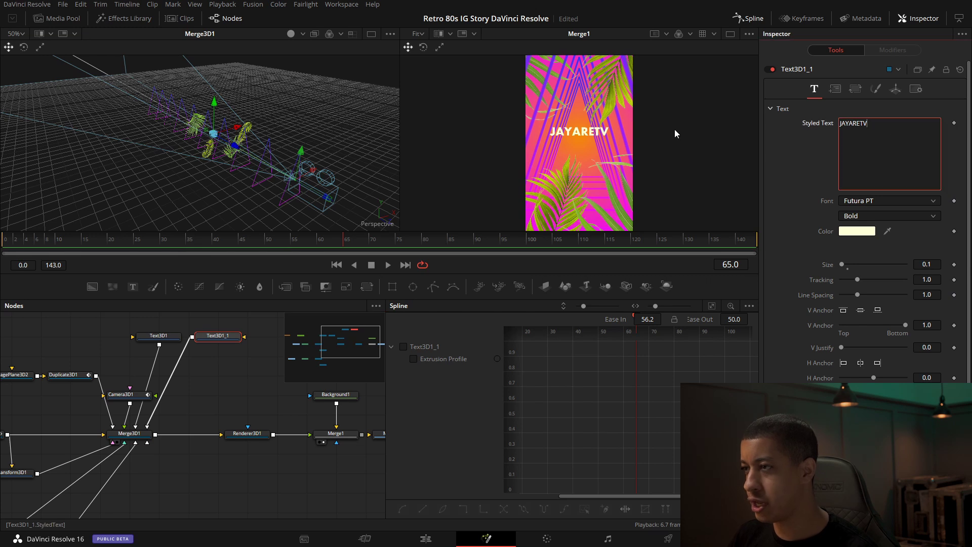
pyautogui.press('BackSpace')
pyautogui.press('BackSpace')
pyautogui.press('BackSpace')
pyautogui.press('BackSpace')
pyautogui.press('BackSpace')
pyautogui.press('BackSpace')
pyautogui.press('BackSpace')
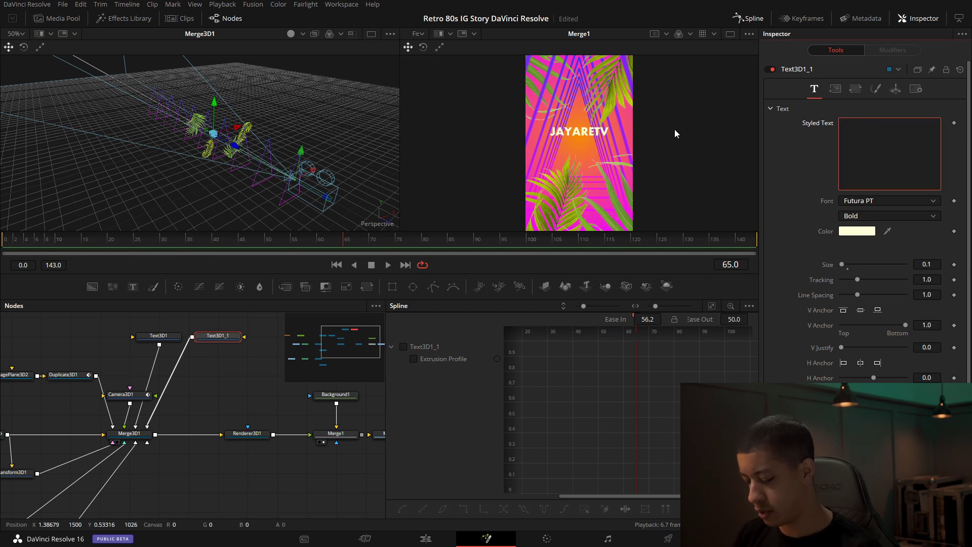
pyautogui.write('SALE')
pyautogui.press('Return')
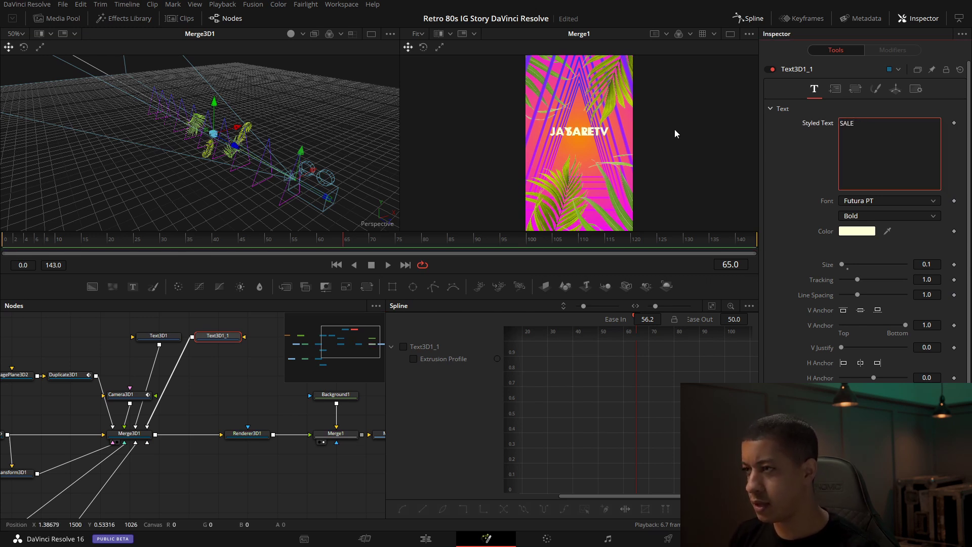
pyautogui.write('50%O')
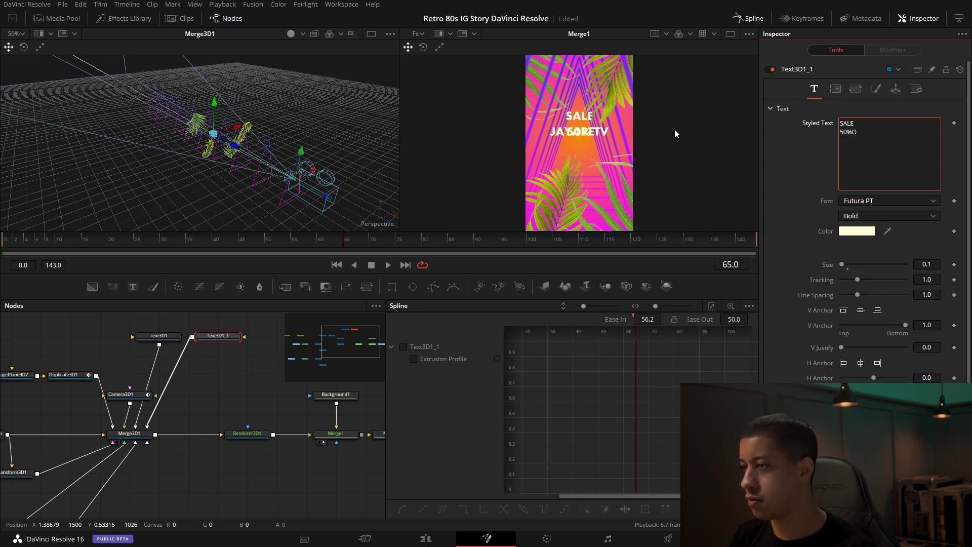
pyautogui.write('FF')
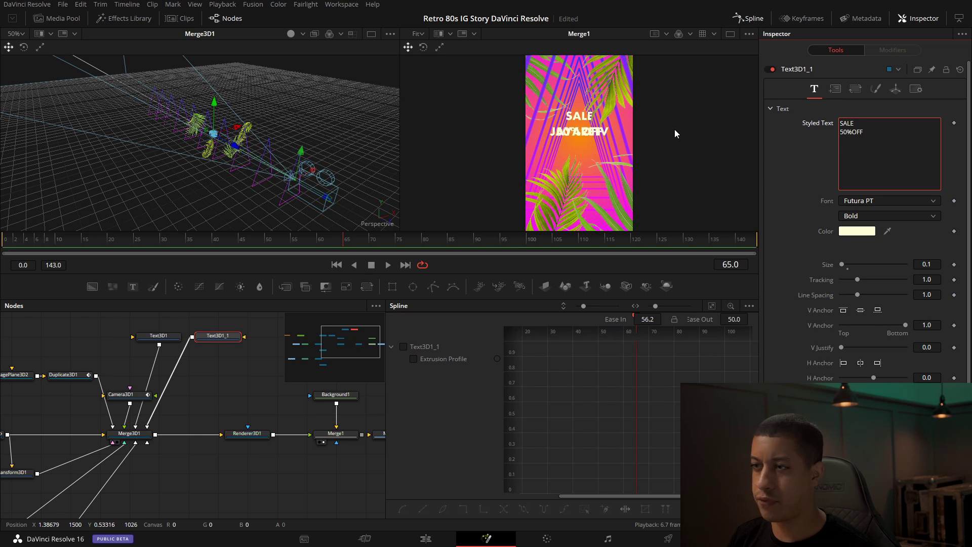
# Move the SALE 50%OFF text down to about -0.21 in Y and toward the camera to about 1.23 in Z
pyautogui.click(895, 89)
pyautogui.moveTo(258, 104); pyautogui.dragTo(229, 109)
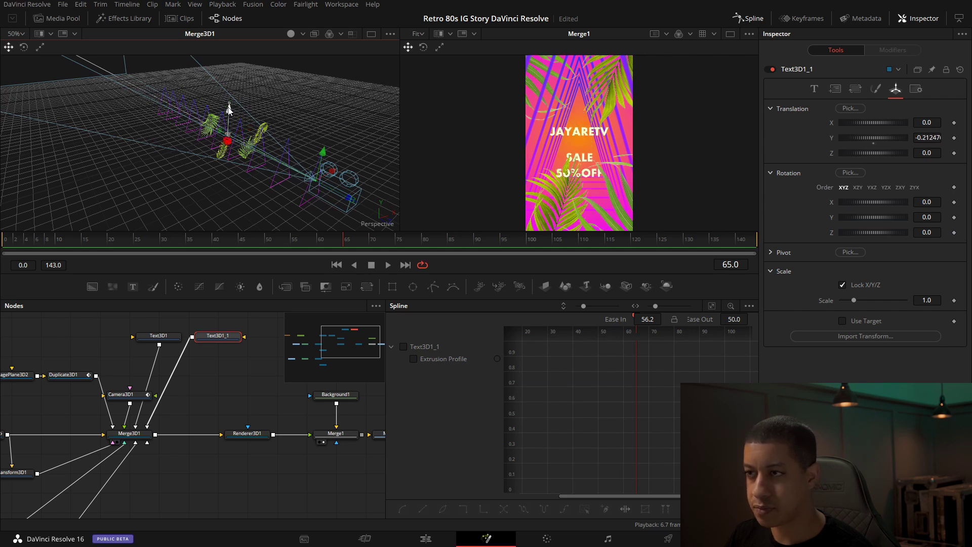
pyautogui.moveTo(190, 178); pyautogui.dragTo(255, 174)
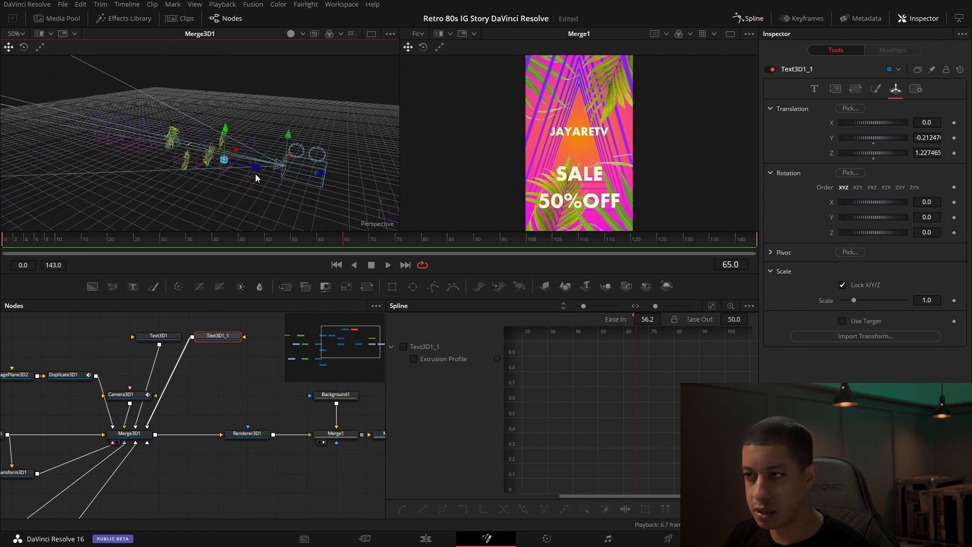
# Set the SALE 50%OFF text's size to 0.08 and tighten its line spacing to 0.63
pyautogui.click(814, 90)
pyautogui.click(934, 265)
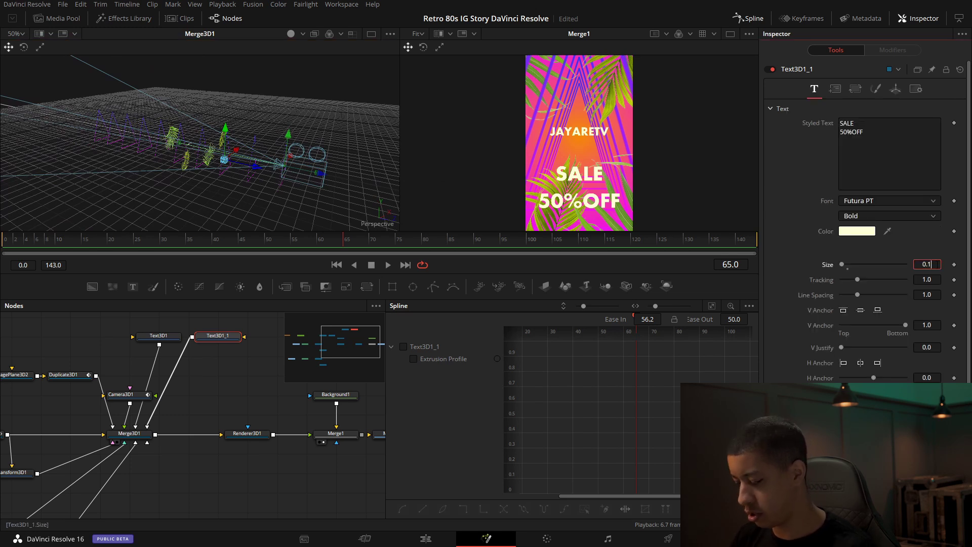
pyautogui.write('08')
pyautogui.press('Tab')
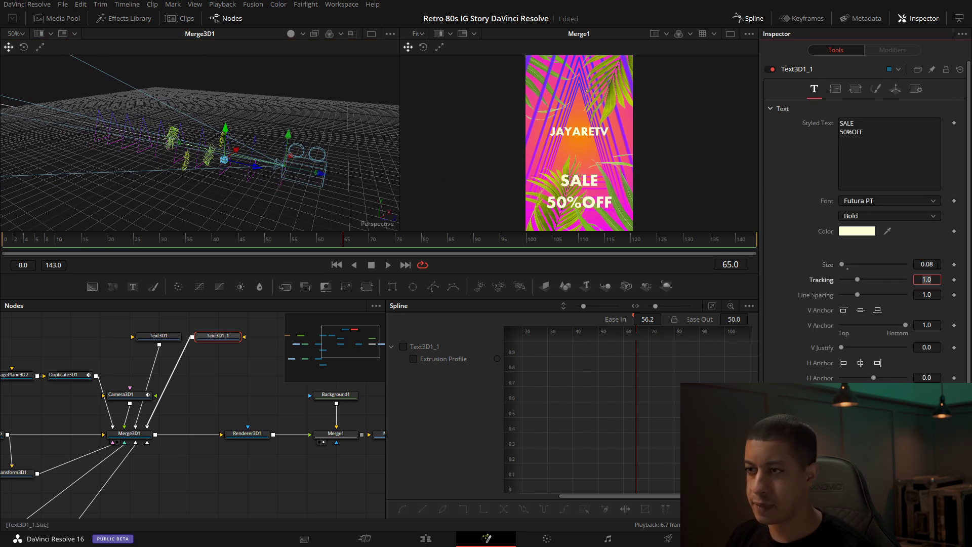
pyautogui.moveTo(239, 135); pyautogui.dragTo(259, 119)
pyautogui.moveTo(857, 294); pyautogui.dragTo(849, 294)
pyautogui.click(234, 385)
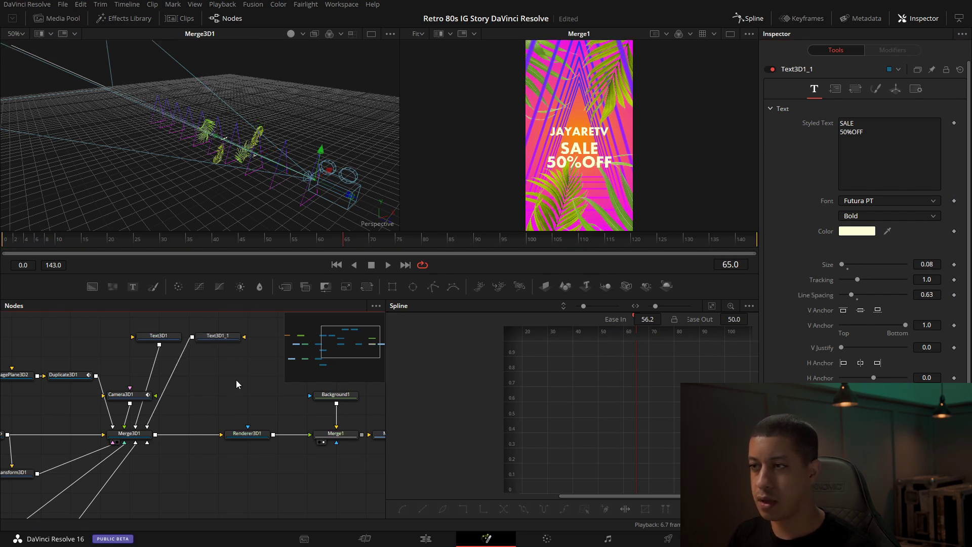
# Scrub the animation from frame 57 to 134 and back to 120 to check both titles against the camera movement
pyautogui.moveTo(255, 192); pyautogui.dragTo(200, 265)
pyautogui.moveTo(383, 239); pyautogui.dragTo(303, 250)
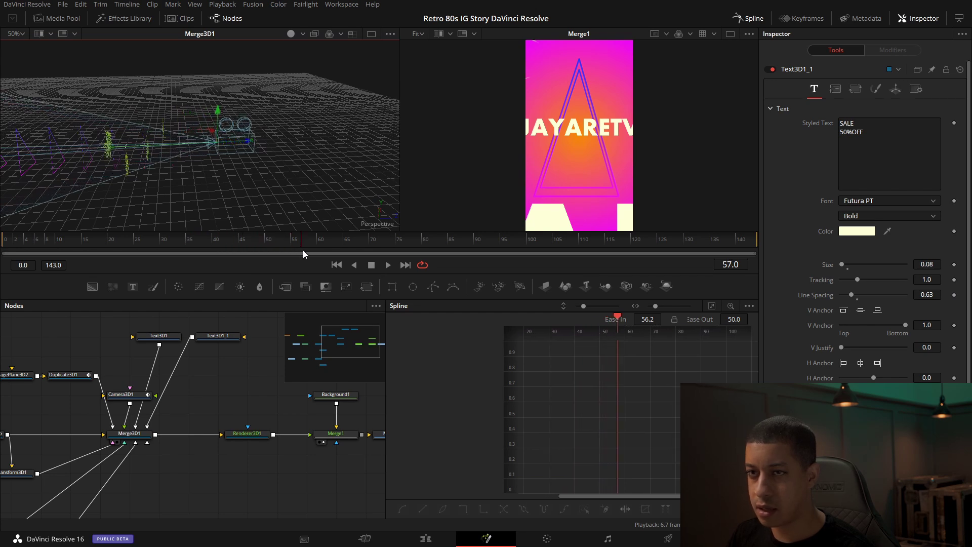
pyautogui.moveTo(121, 177); pyautogui.dragTo(220, 201)
pyautogui.moveTo(268, 236); pyautogui.dragTo(707, 242)
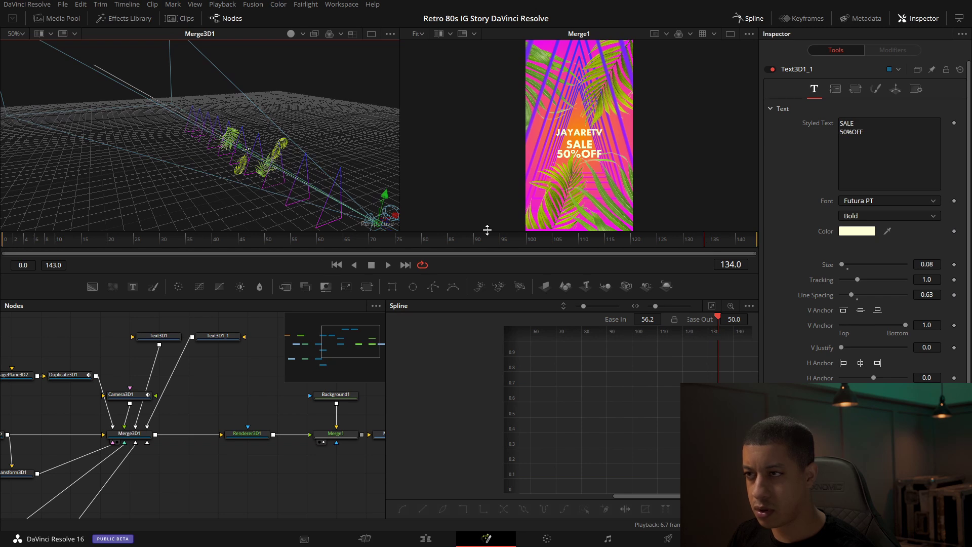
pyautogui.moveTo(257, 215); pyautogui.dragTo(308, 182)
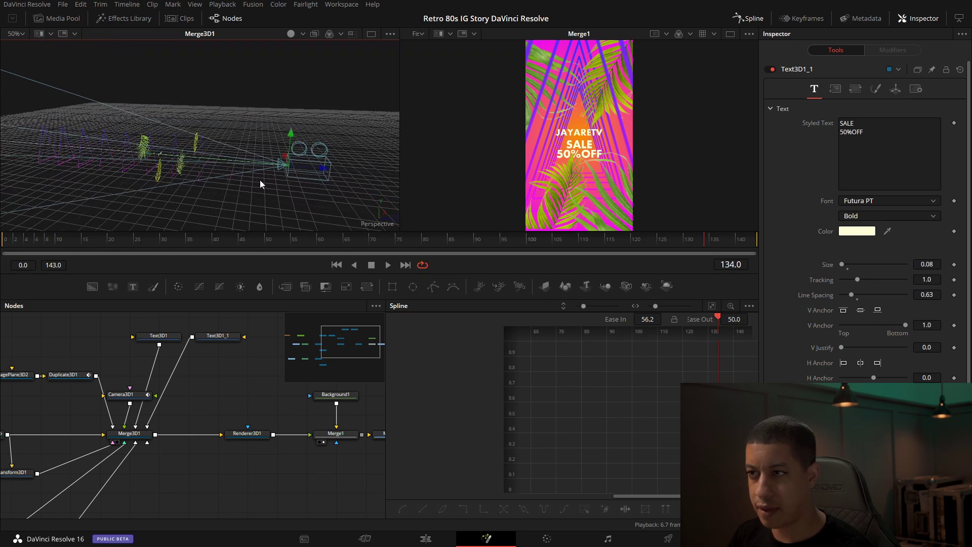
pyautogui.moveTo(698, 248); pyautogui.dragTo(631, 245)
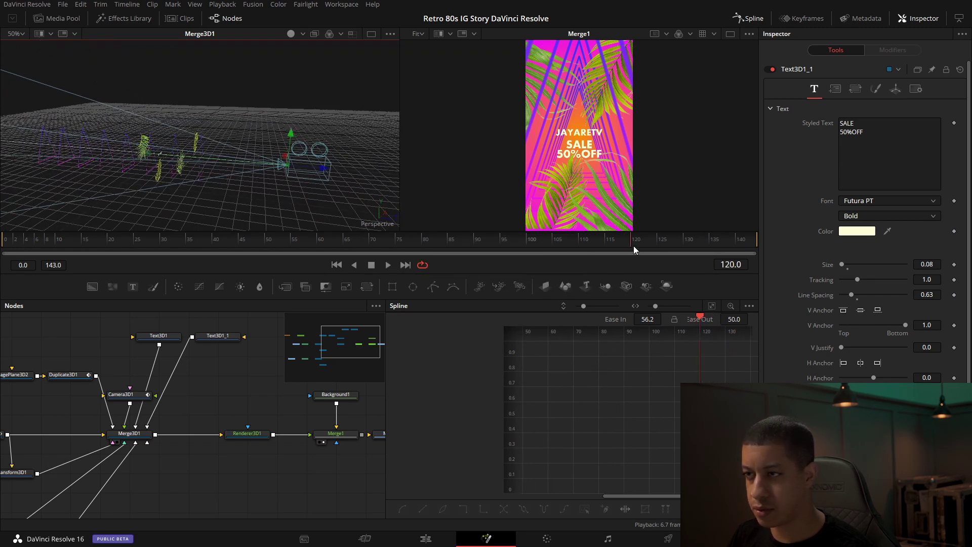
pyautogui.moveTo(212, 181); pyautogui.dragTo(261, 175)
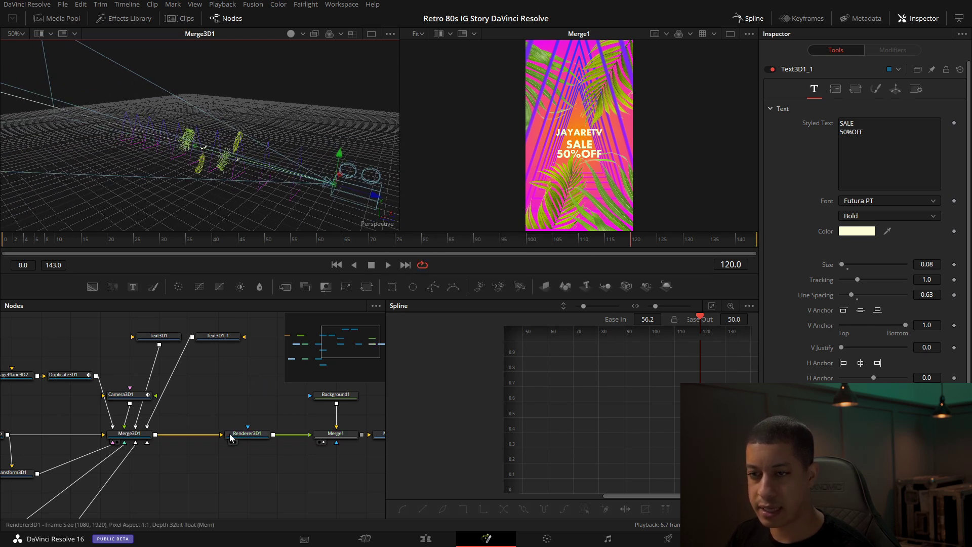
# Move the SALE 50%OFF text closer to the camera and fine-tune the JAYARETV text's depth
pyautogui.click(269, 173)
pyautogui.moveTo(269, 172); pyautogui.dragTo(282, 146)
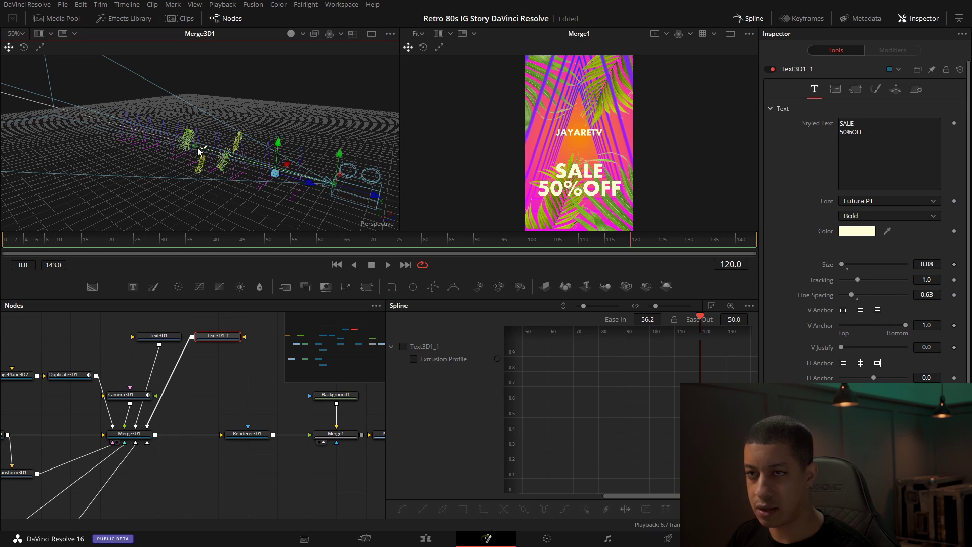
pyautogui.click(159, 335)
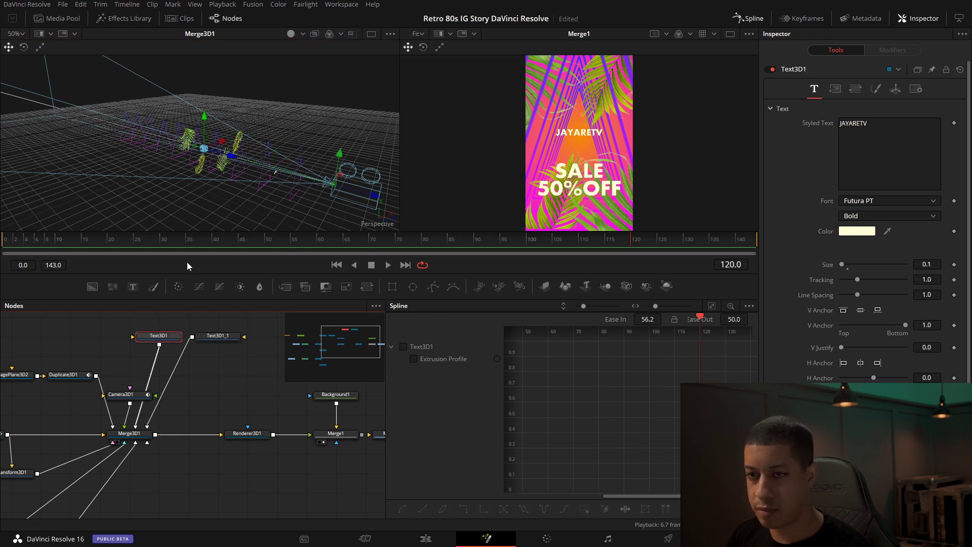
pyautogui.moveTo(231, 154); pyautogui.dragTo(118, 181)
pyautogui.moveTo(284, 158); pyautogui.dragTo(299, 208)
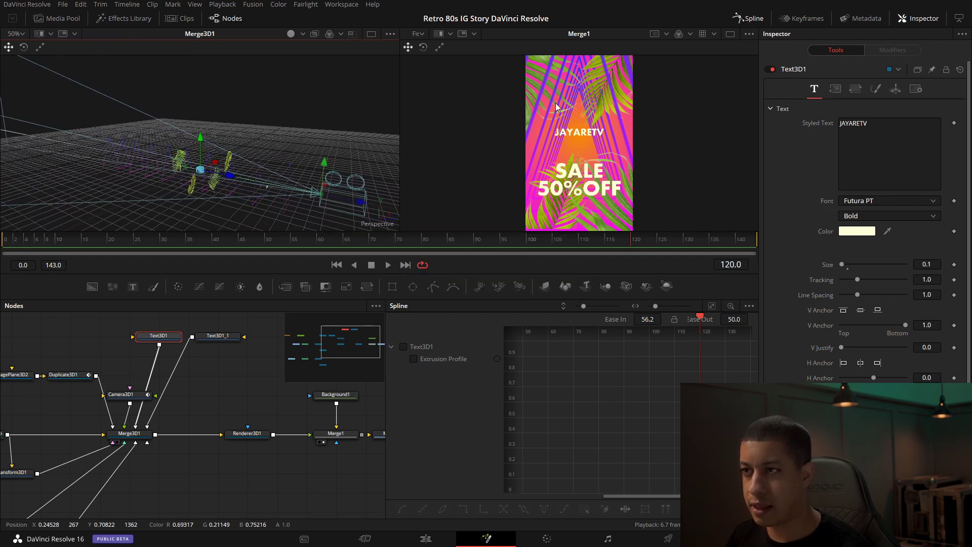
# Thin the triangle lines by setting the brush size of MaskPaint1's polyline stroke to 0.01
pyautogui.scroll(6, 546, 89)
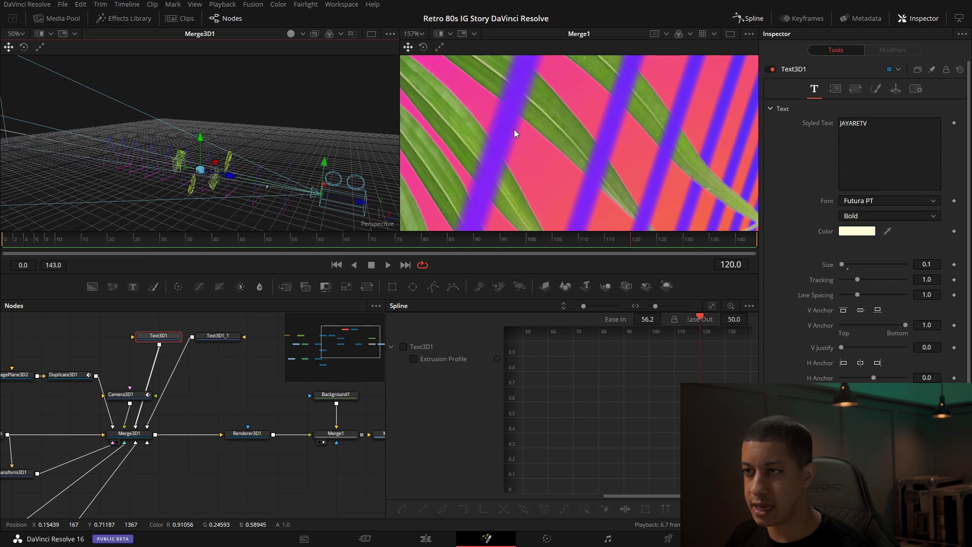
pyautogui.scroll(-6, 489, 153)
pyautogui.moveTo(123, 370); pyautogui.dragTo(173, 397)
pyautogui.moveTo(79, 371); pyautogui.dragTo(262, 341)
pyautogui.moveTo(111, 360); pyautogui.dragTo(282, 383)
pyautogui.click(172, 393)
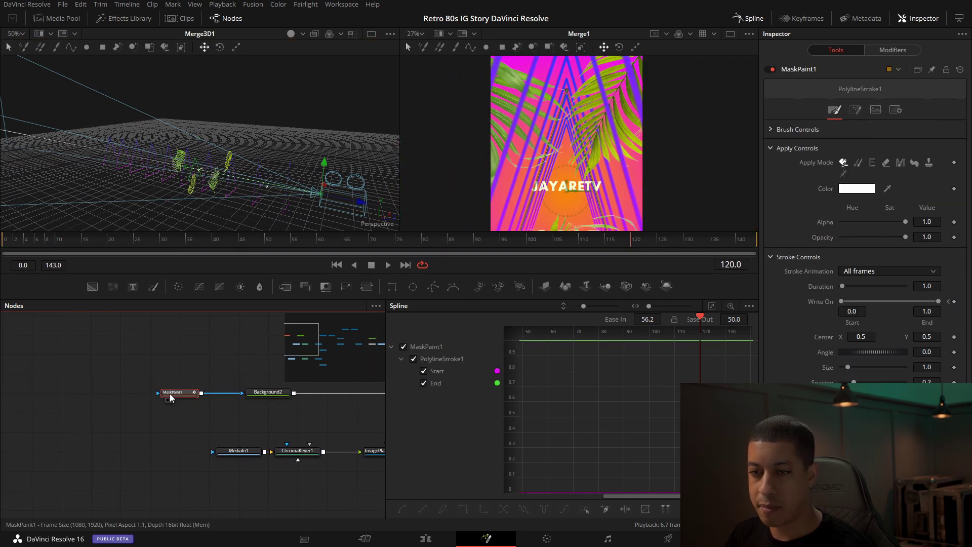
pyautogui.click(907, 51)
pyautogui.click(770, 109)
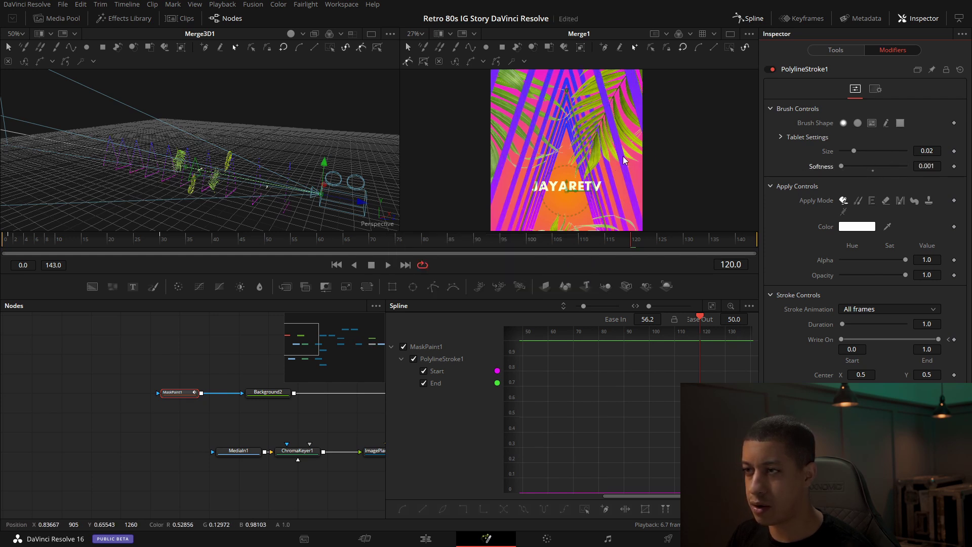
pyautogui.doubleClick(939, 152)
pyautogui.write('0.01')
pyautogui.press('Tab')
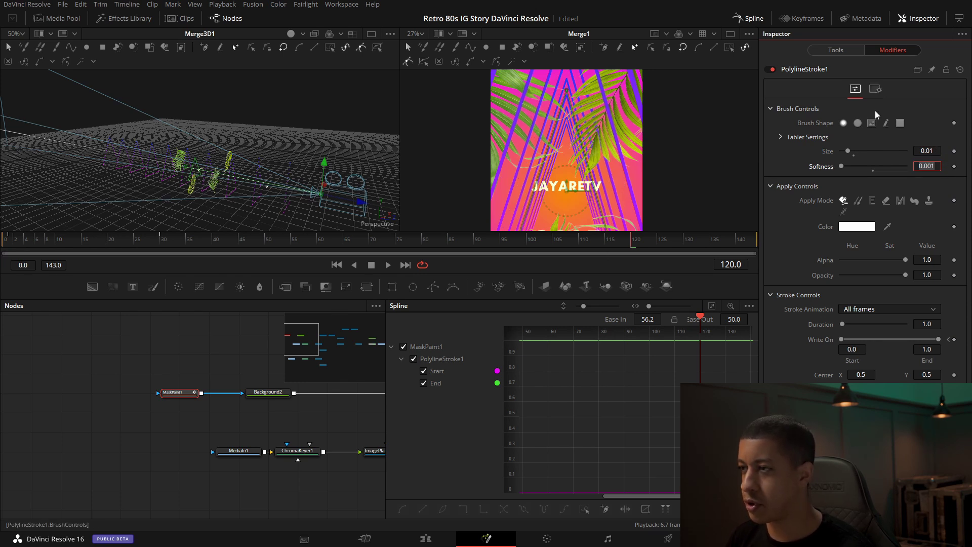
# Set the opacity of the triangles' ImagePlane3D2 material to 0.8 and check the lines in the composite
pyautogui.click(837, 50)
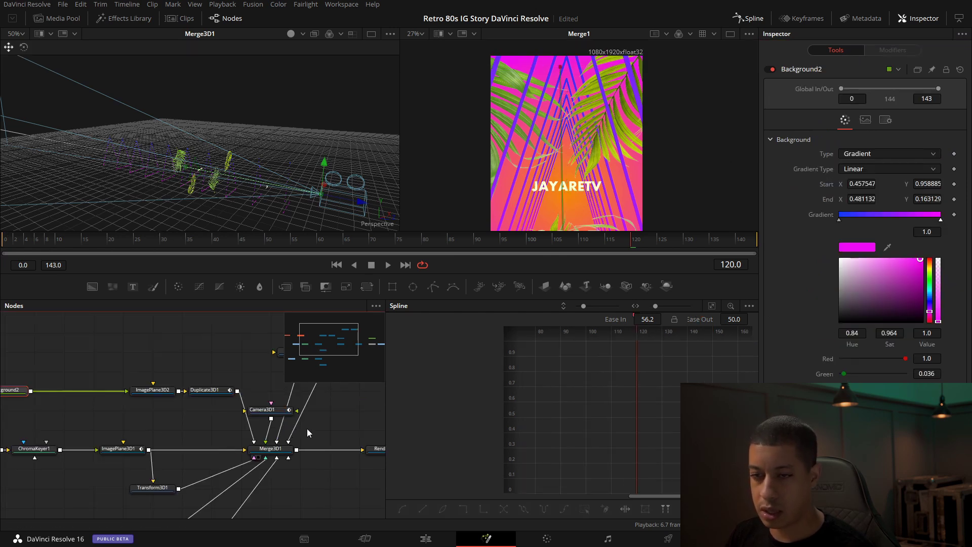
pyautogui.click(154, 391)
pyautogui.click(856, 89)
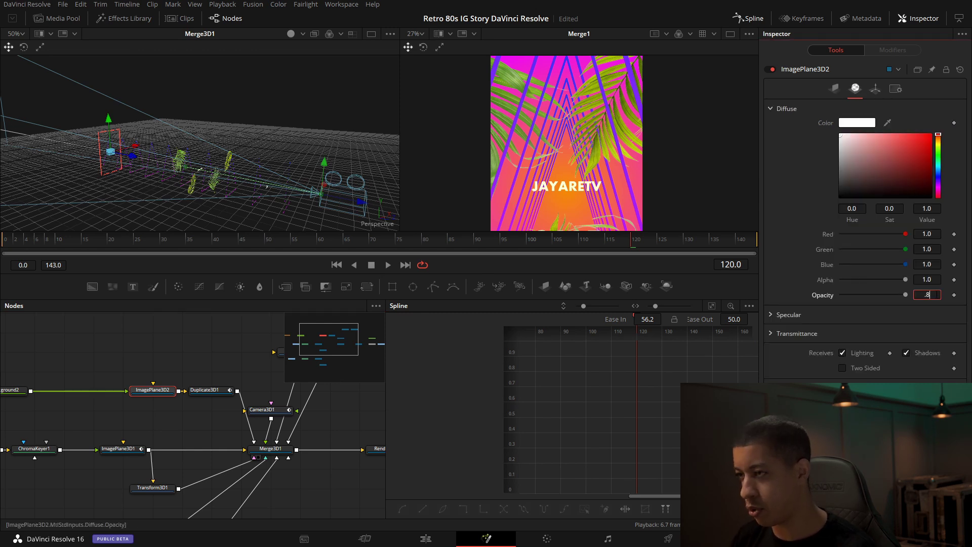
pyautogui.write('.8')
pyautogui.press('Return')
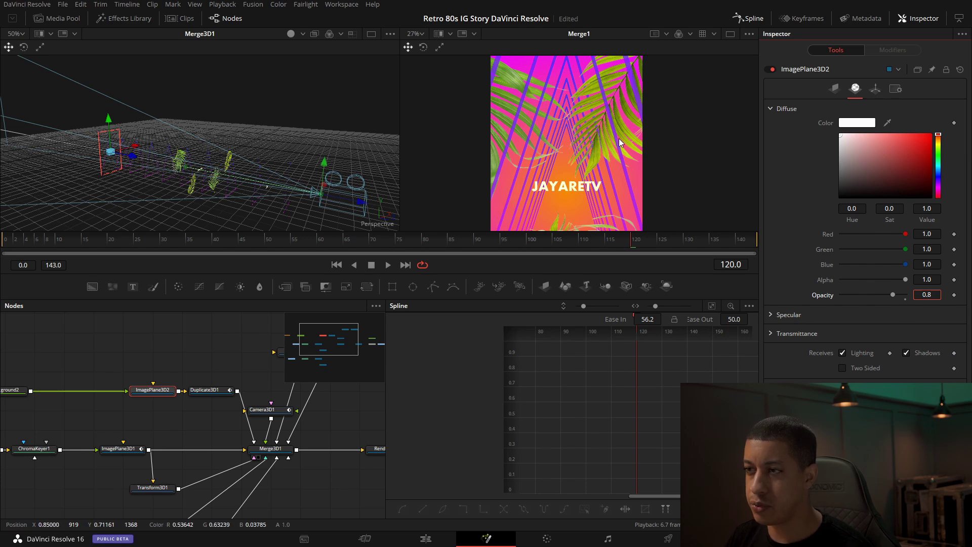
pyautogui.scroll(4, 622, 141)
pyautogui.scroll(-5, 626, 150)
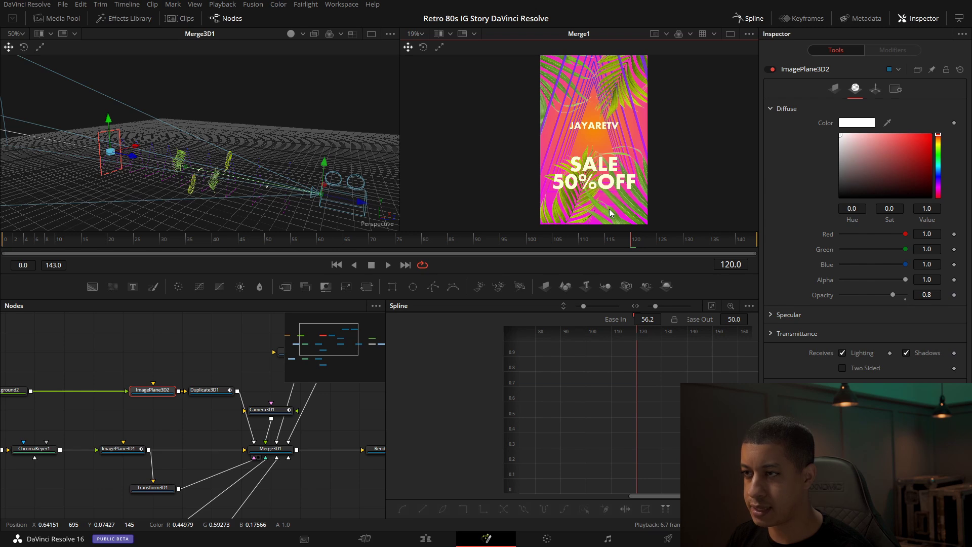
# Disconnect MediaOut1 from Merge1 and move it farther away to make room for more nodes
pyautogui.moveTo(300, 427); pyautogui.dragTo(174, 405)
pyautogui.moveTo(311, 395); pyautogui.dragTo(186, 418)
pyautogui.moveTo(285, 454); pyautogui.dragTo(344, 455)
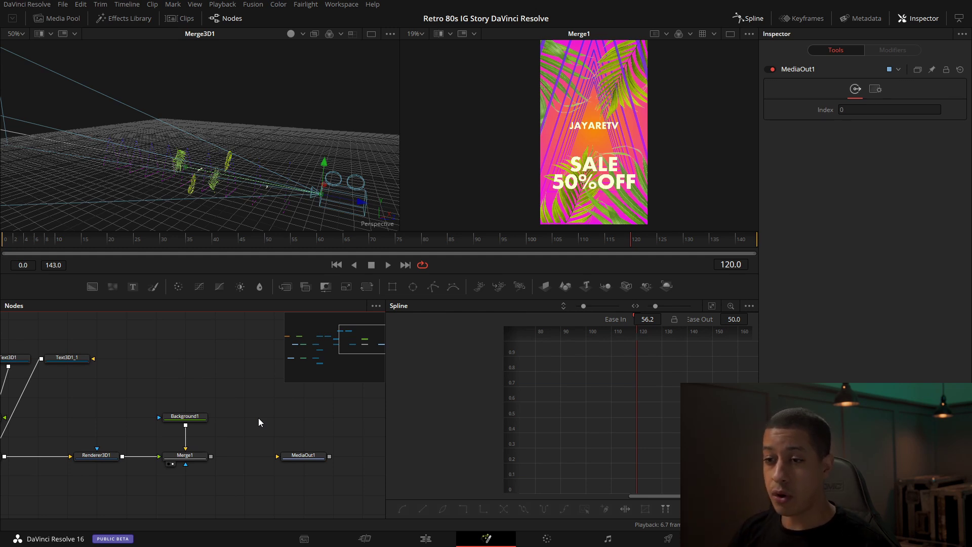
pyautogui.moveTo(235, 433); pyautogui.dragTo(278, 437)
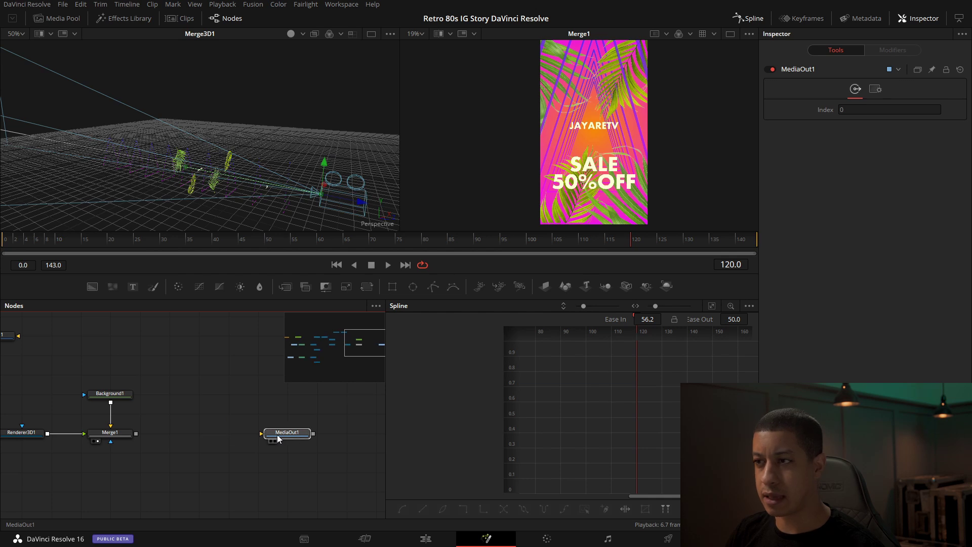
pyautogui.moveTo(169, 401); pyautogui.dragTo(211, 393)
# Inspect the composited titles, leaves and triangles at frame 120 and save the project
pyautogui.scroll(4, 613, 145)
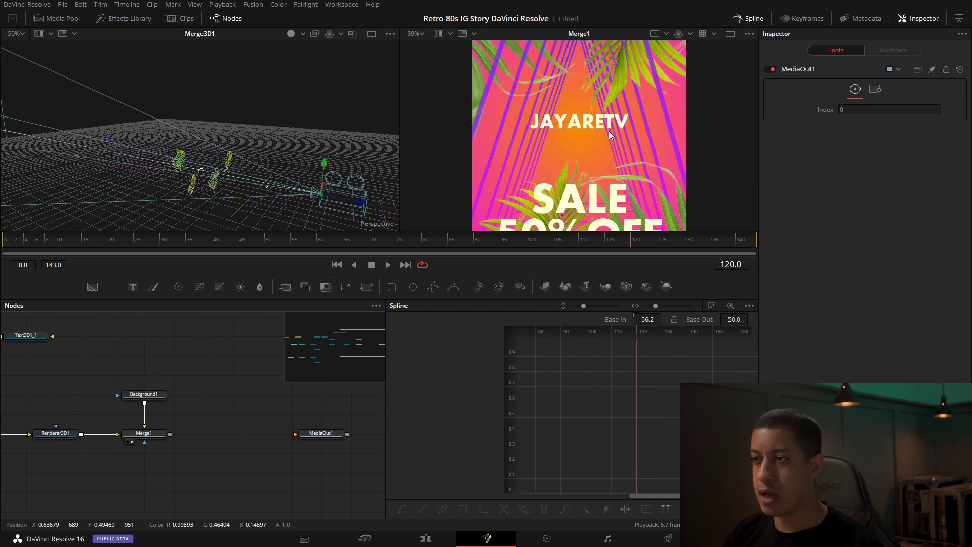
pyautogui.scroll(-4, 639, 146)
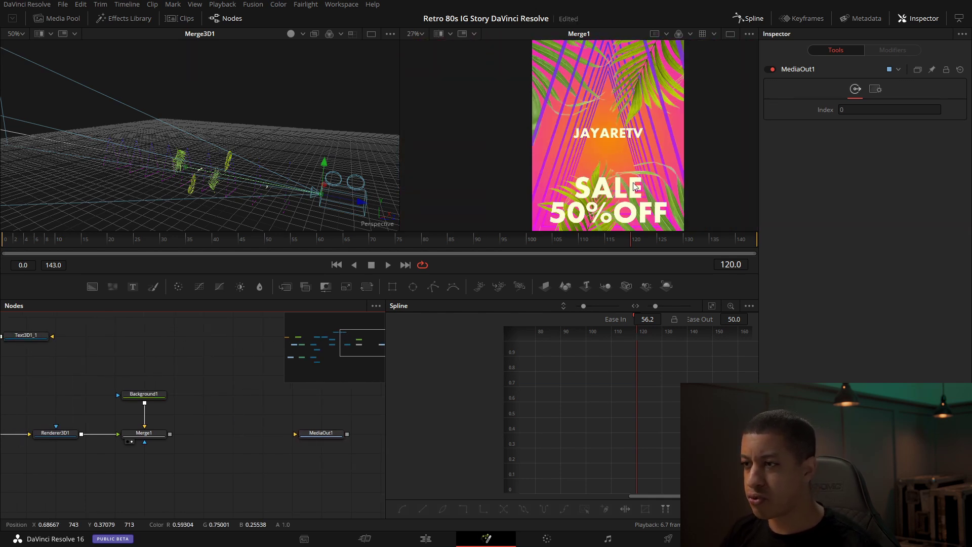
pyautogui.scroll(1, 607, 158)
pyautogui.hotkey('ctrl', 's')
pyautogui.scroll(-2, 608, 160)
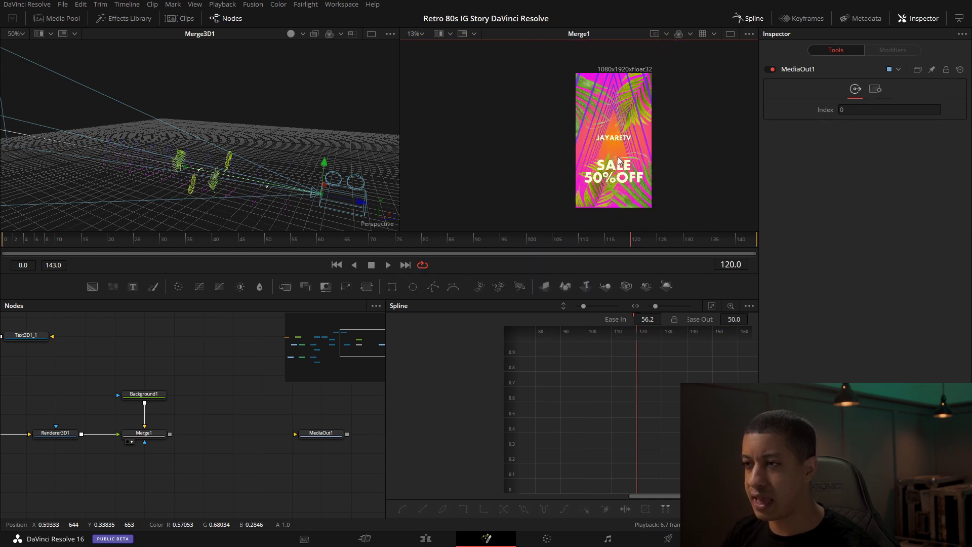
pyautogui.scroll(2, 616, 150)
pyautogui.scroll(-2, 617, 150)
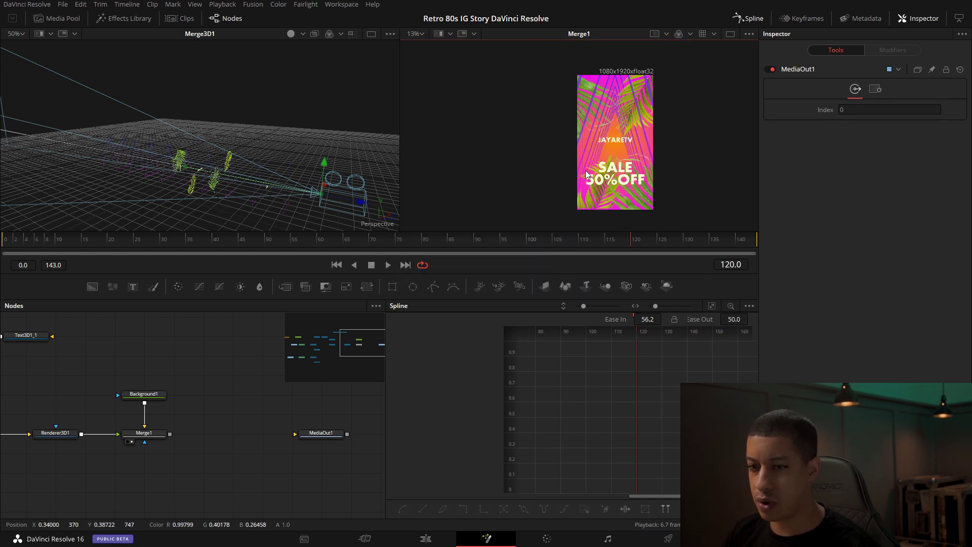
pyautogui.moveTo(178, 404); pyautogui.dragTo(283, 401)
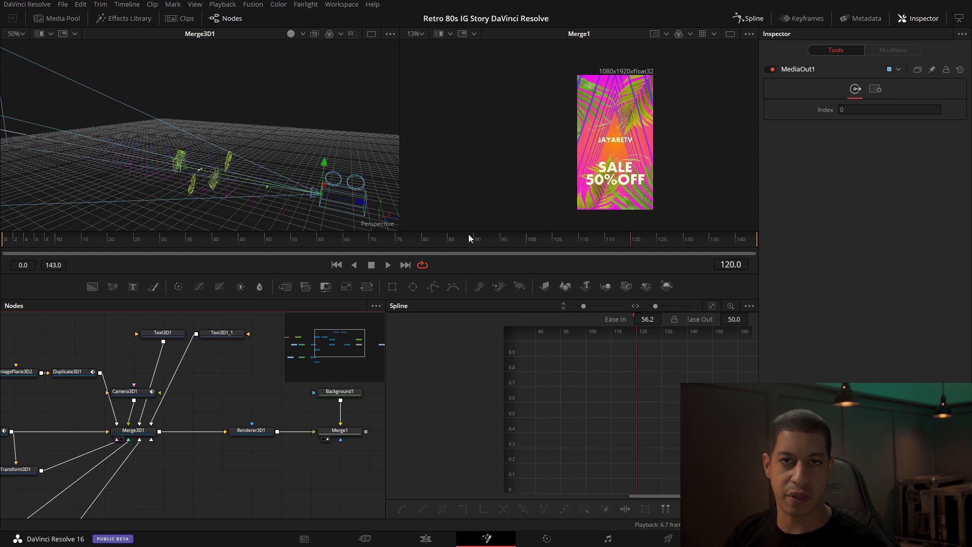
pyautogui.scroll(2, 630, 167)
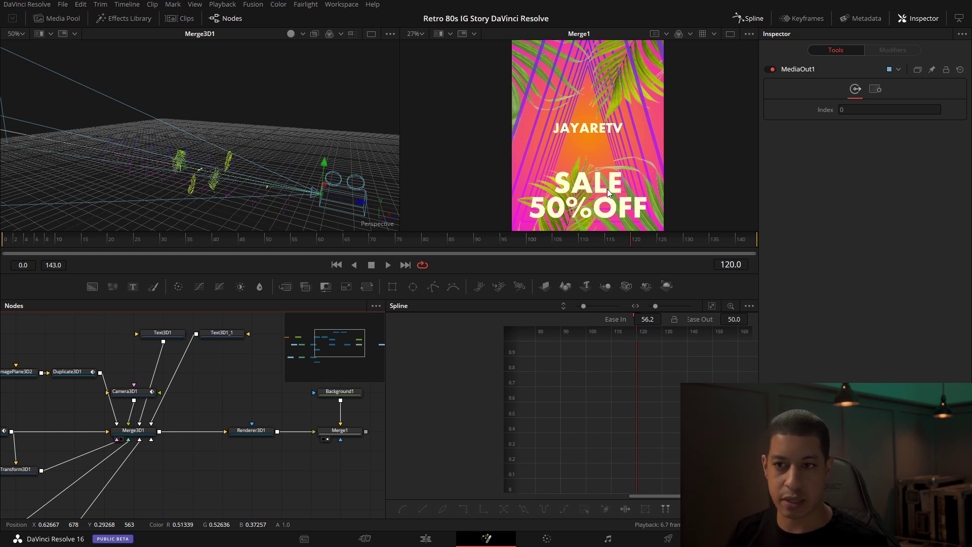
# Raise the SALE 50%OFF title along the vertical axis closer beneath JAYARETV and save the project
pyautogui.click(165, 334)
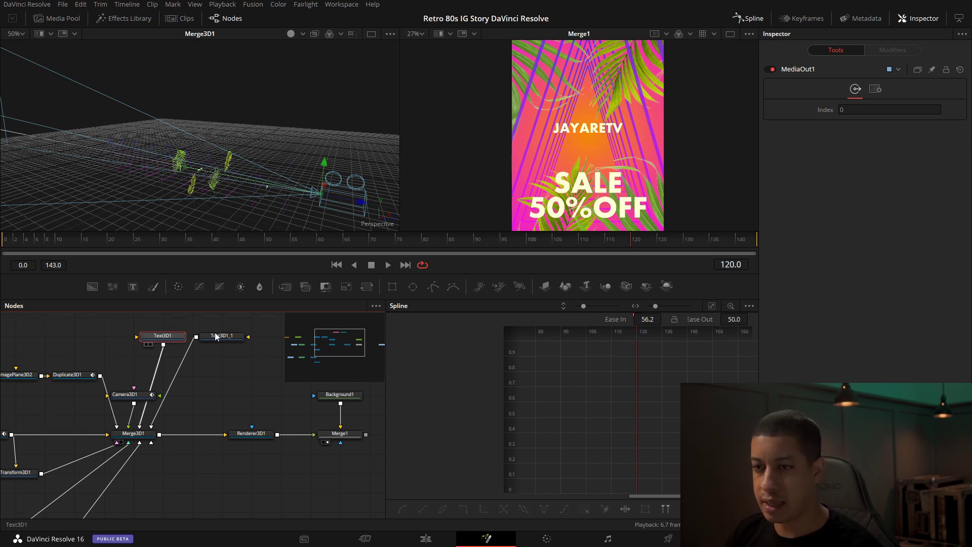
pyautogui.click(240, 335)
pyautogui.click(269, 161)
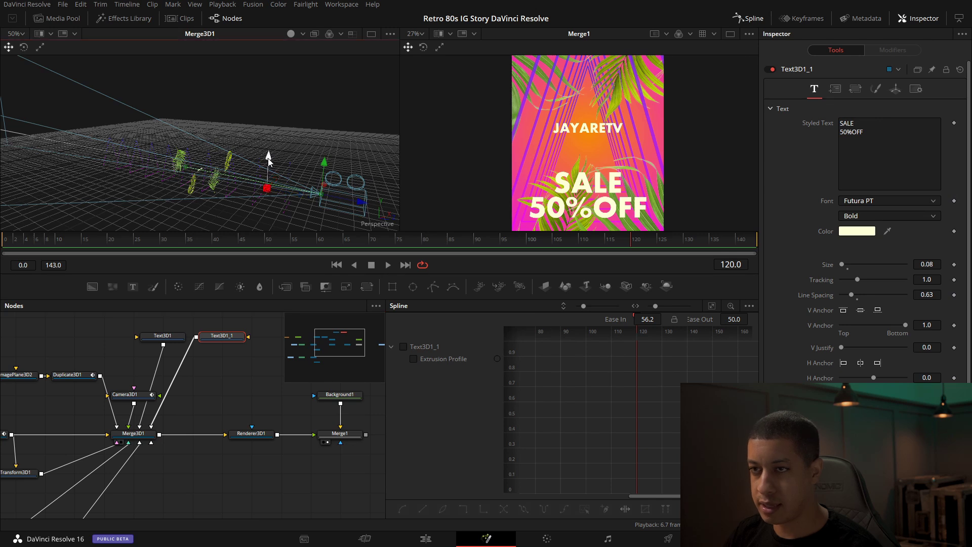
pyautogui.moveTo(269, 161); pyautogui.dragTo(270, 161)
pyautogui.hotkey('ctrl', 's')
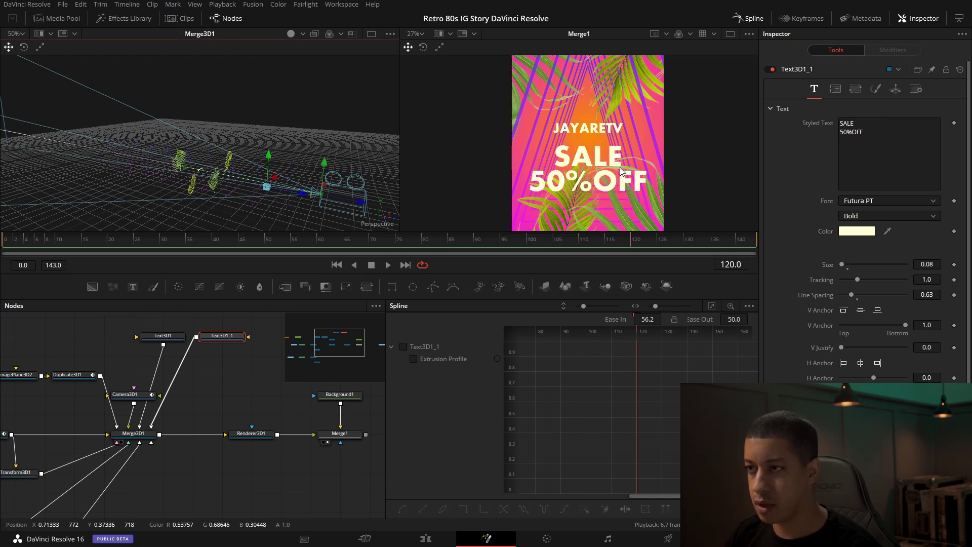
# Add a TV effect node after Merge1 and show its output in the second viewer
pyautogui.scroll(-2, 618, 177)
pyautogui.moveTo(264, 411); pyautogui.dragTo(57, 388)
pyautogui.click(214, 407)
pyautogui.click(132, 411)
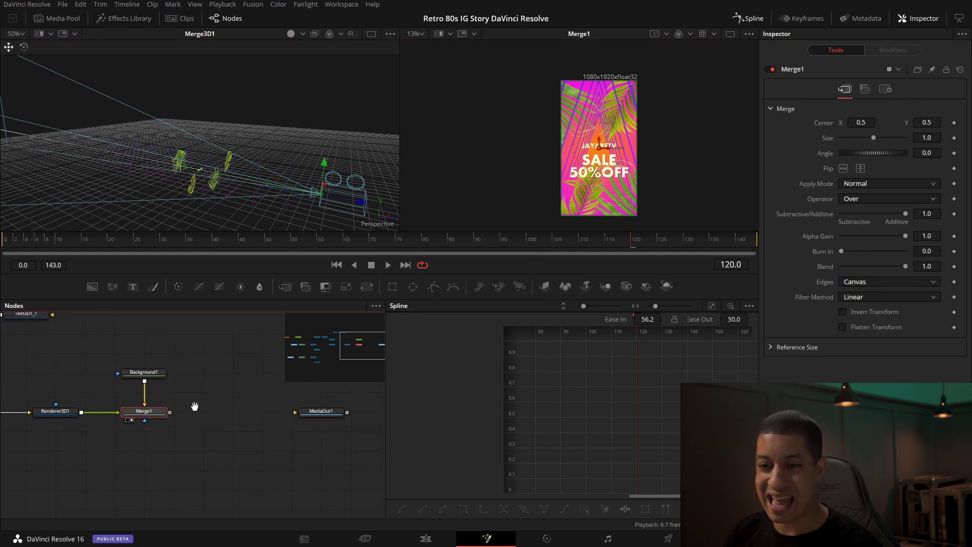
pyautogui.scroll(-5, 281, 408)
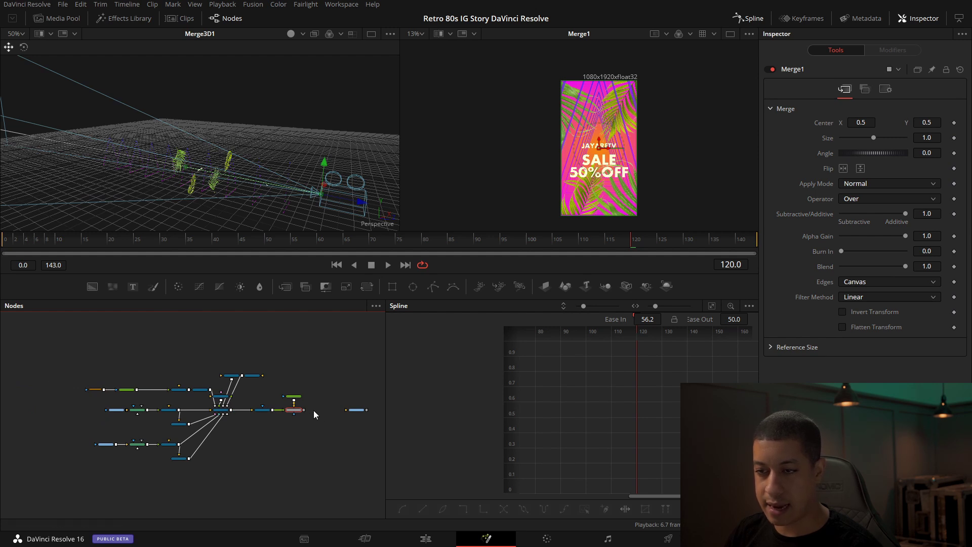
pyautogui.scroll(5, 314, 413)
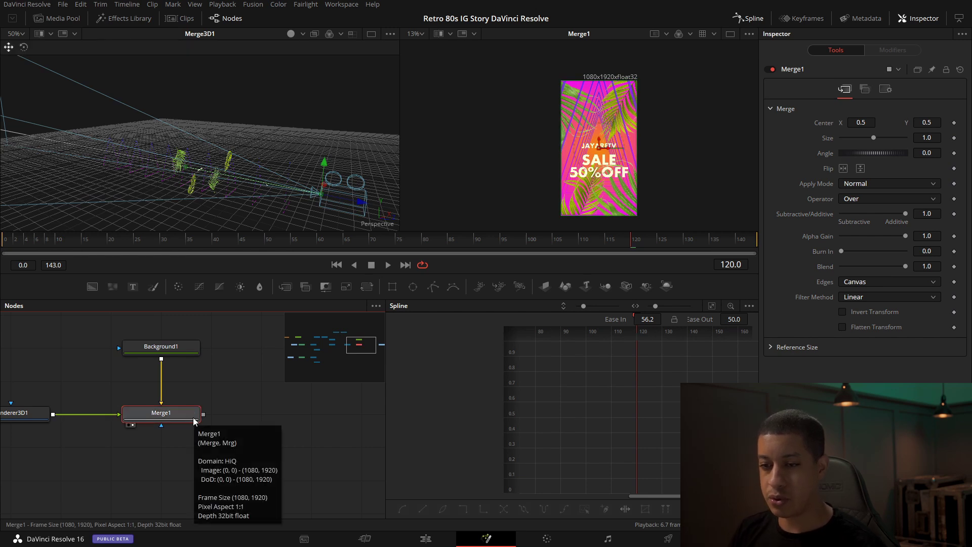
pyautogui.hotkey('shift', 'space')
pyautogui.write('dup')
pyautogui.press('BackSpace')
pyautogui.press('BackSpace')
pyautogui.press('BackSpace')
pyautogui.write('tv')
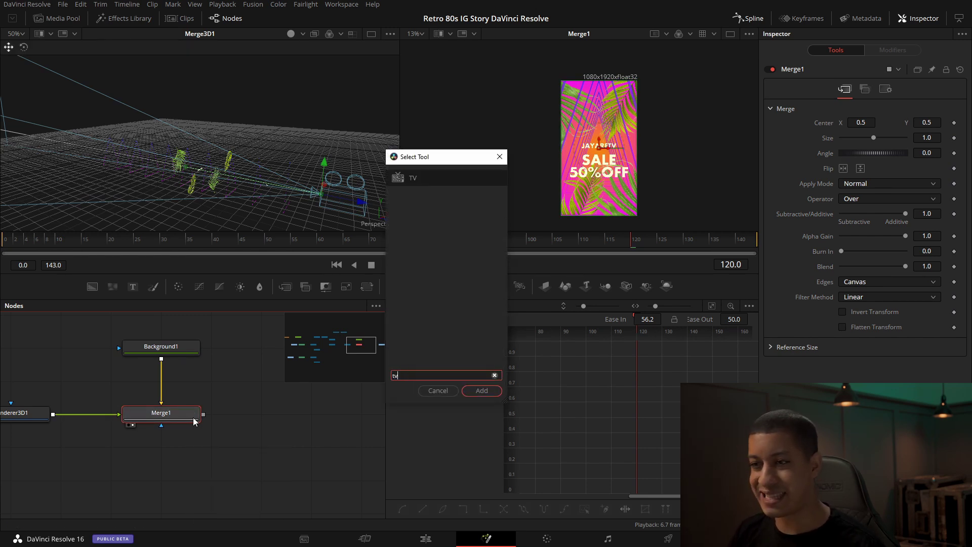
pyautogui.press('Return')
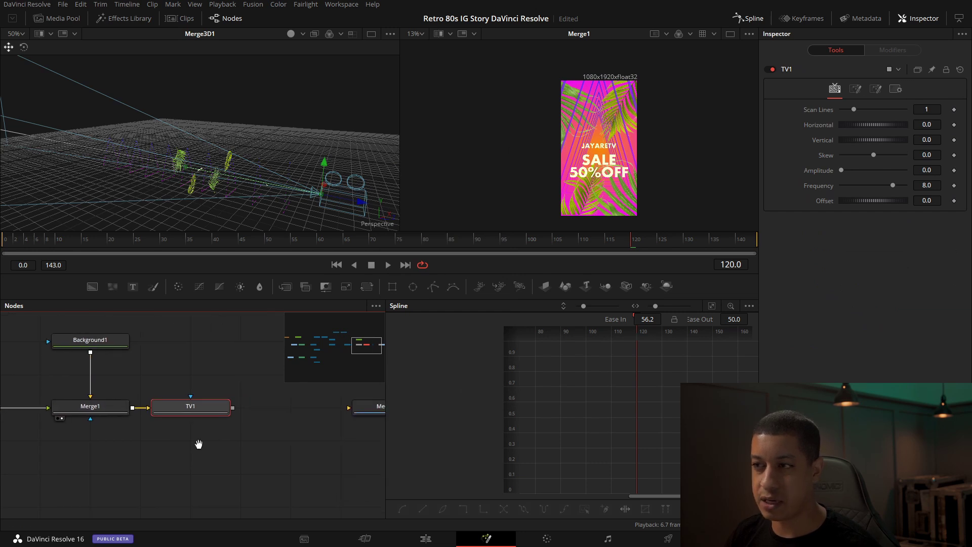
pyautogui.press('2')
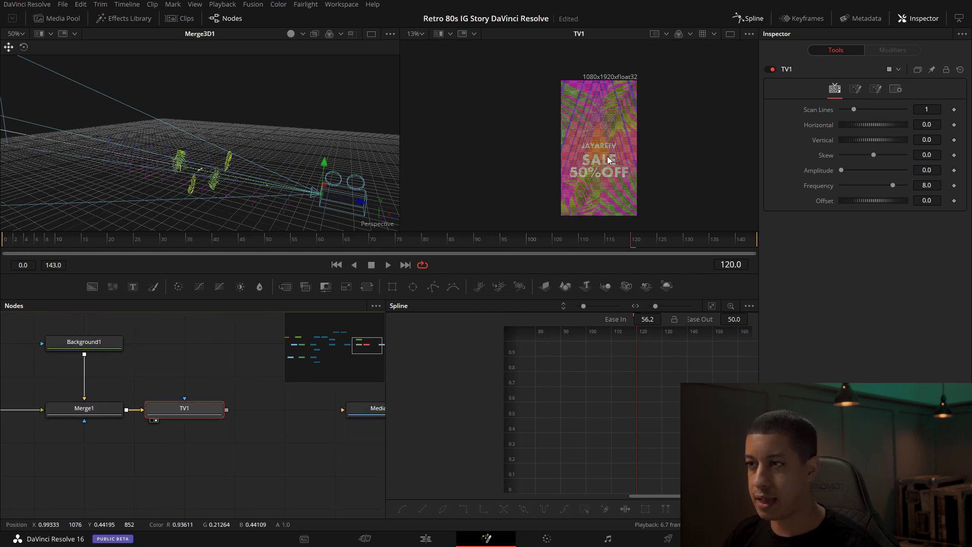
# Save the project and set TV1's scan lines to 0
pyautogui.scroll(3, 612, 157)
pyautogui.scroll(-2, 612, 157)
pyautogui.hotkey('ctrl', 's')
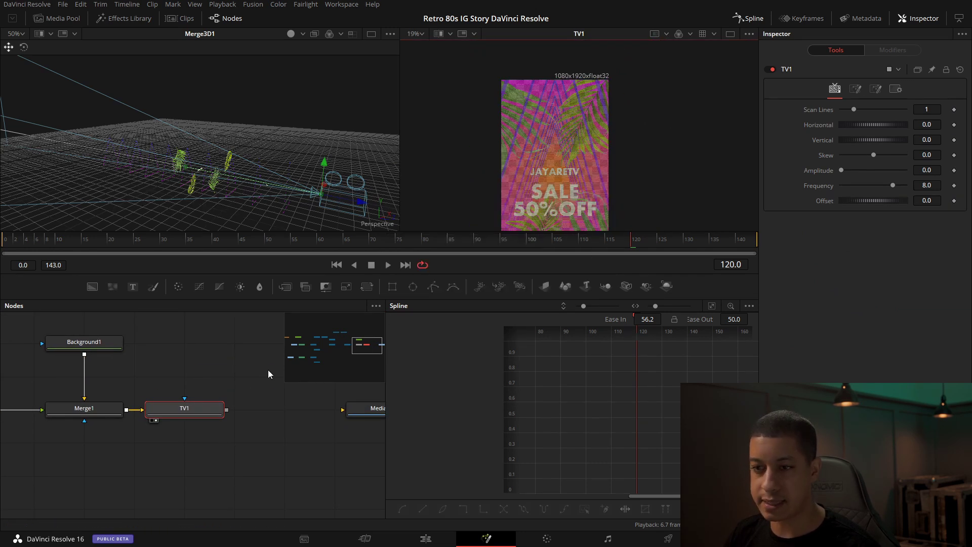
pyautogui.moveTo(853, 109); pyautogui.dragTo(767, 119)
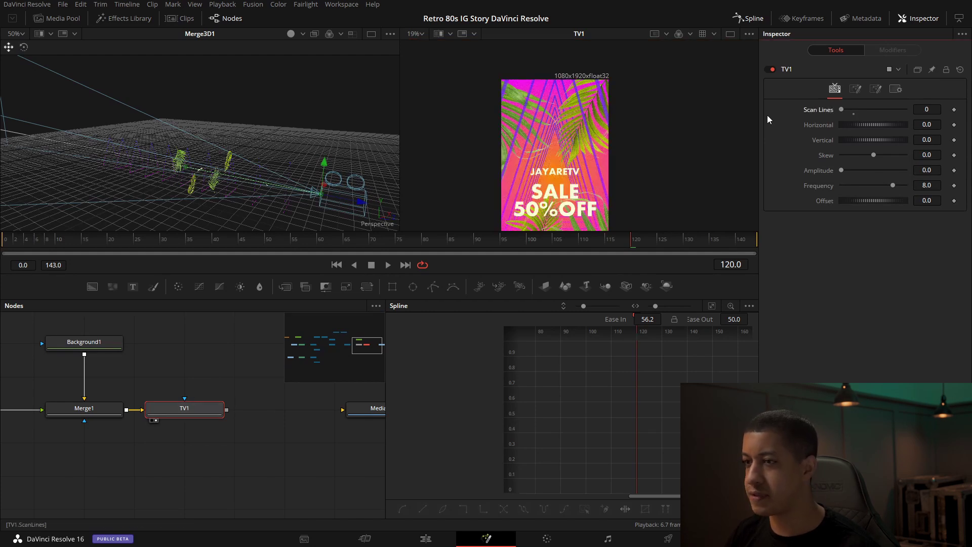
# Try TV1 noise with power 7.87 and size 2.323, preview a few frames and save the project
pyautogui.click(855, 89)
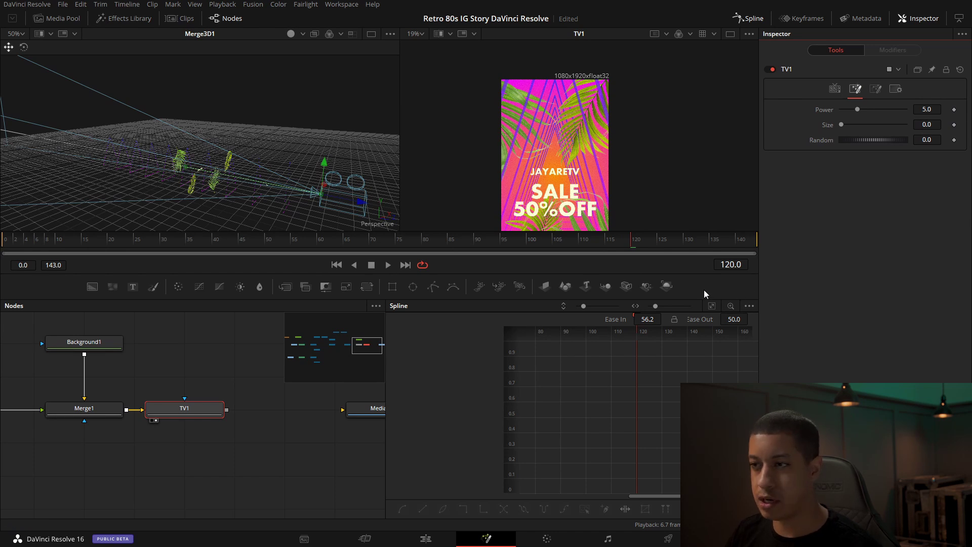
pyautogui.scroll(15, 562, 185)
pyautogui.scroll(-4, 525, 129)
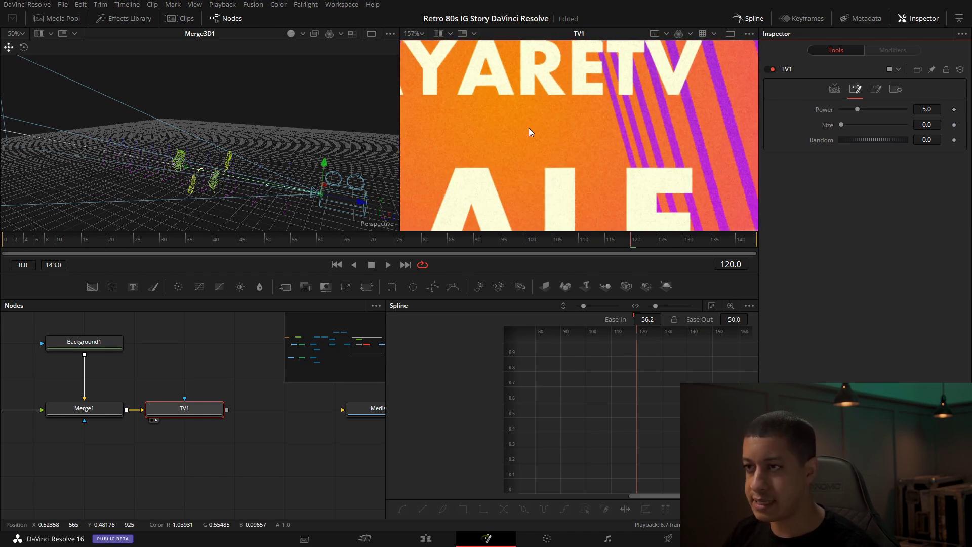
pyautogui.moveTo(550, 126); pyautogui.dragTo(594, 128)
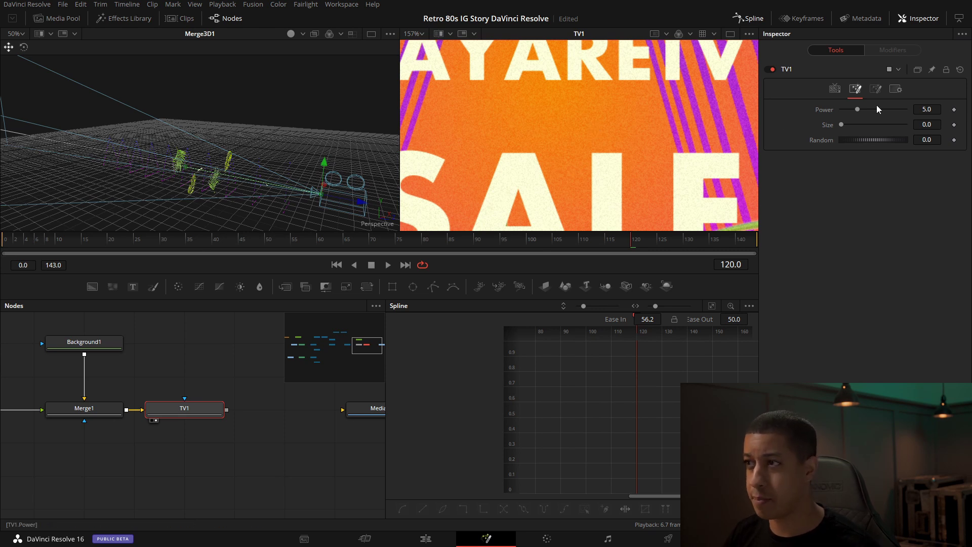
pyautogui.moveTo(858, 108); pyautogui.dragTo(868, 109)
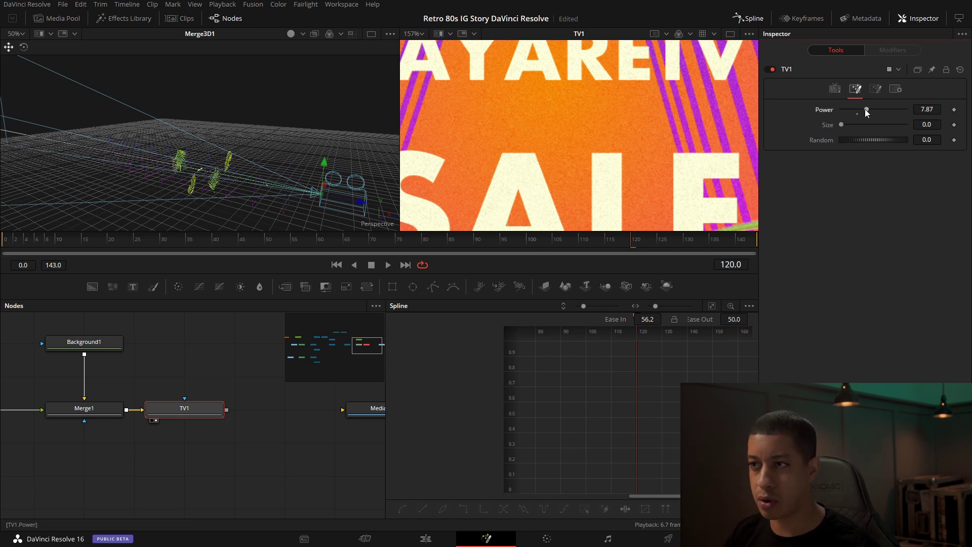
pyautogui.moveTo(842, 124); pyautogui.dragTo(871, 121)
pyautogui.scroll(-2, 618, 147)
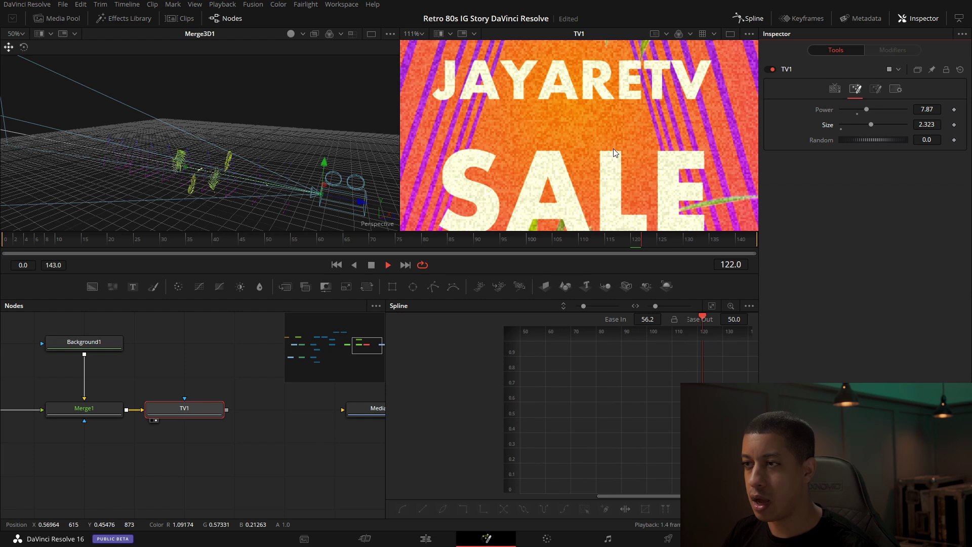
pyautogui.press('space')
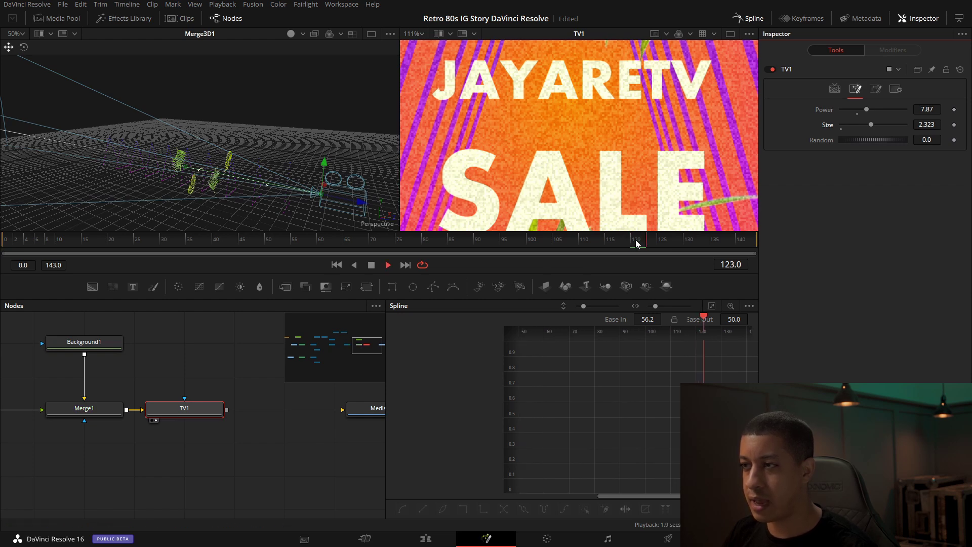
pyautogui.moveTo(646, 247); pyautogui.dragTo(638, 248)
pyautogui.hotkey('ctrl', 's')
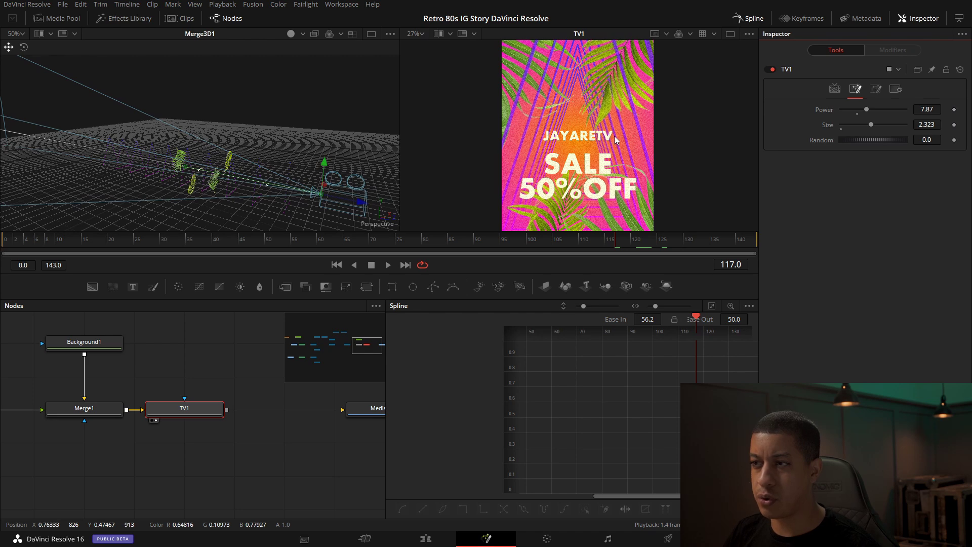
pyautogui.scroll(5, 591, 127)
pyautogui.scroll(-2, 562, 131)
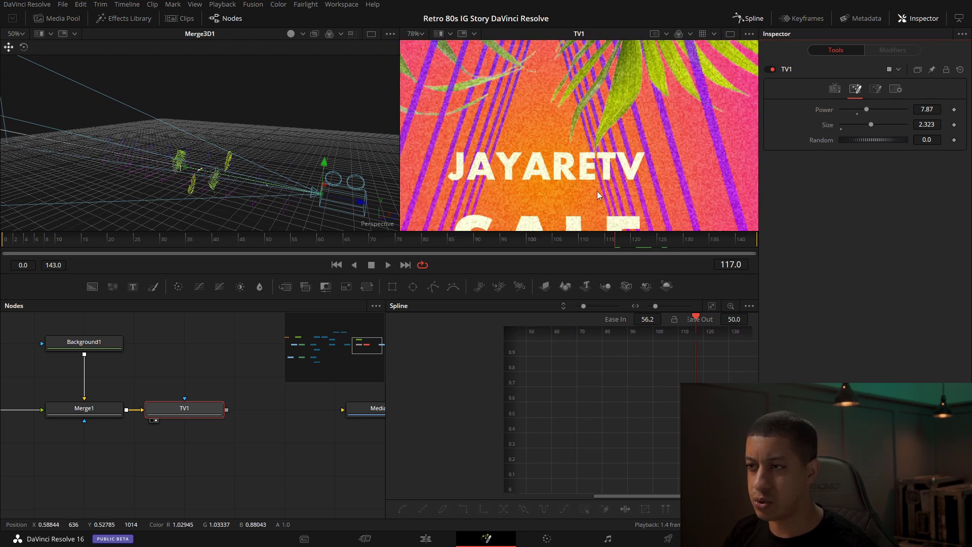
# Keyframe TV1's noise Random from 0 at frame 0 to 1 at frame 143 and scrub through to check the grain
pyautogui.moveTo(596, 247); pyautogui.dragTo(4, 249)
pyautogui.click(954, 140)
pyautogui.press('End')
pyautogui.click(926, 140)
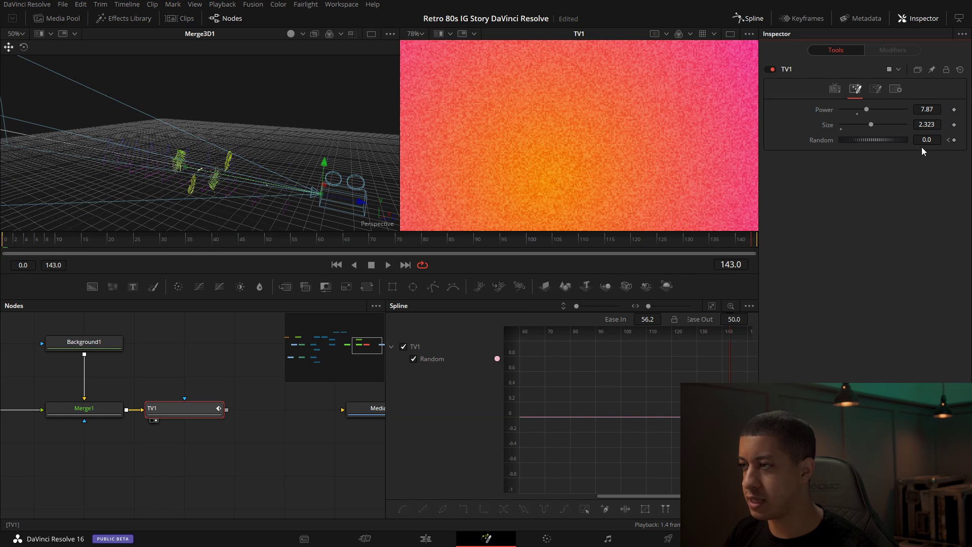
pyautogui.write('1')
pyautogui.press('Tab')
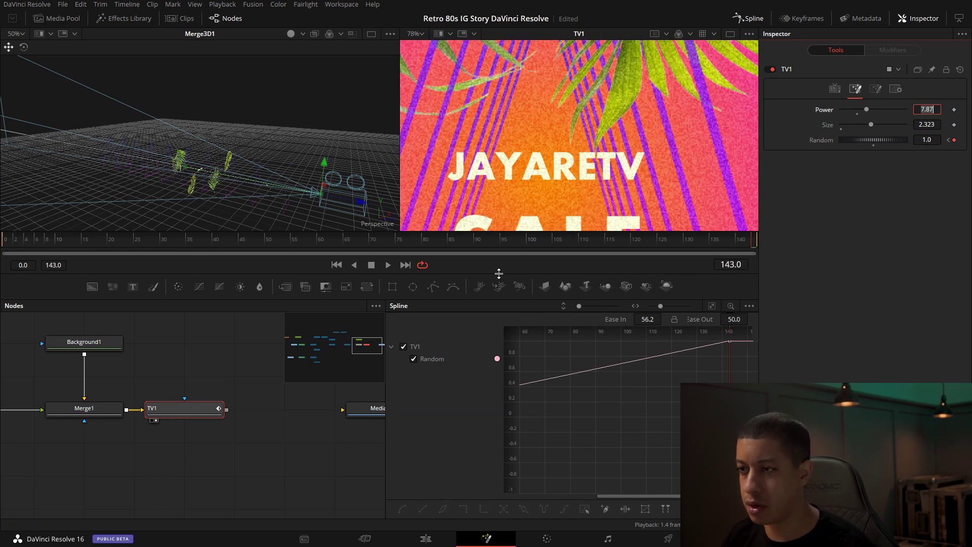
pyautogui.moveTo(434, 246); pyautogui.dragTo(519, 235)
pyautogui.scroll(5, 556, 180)
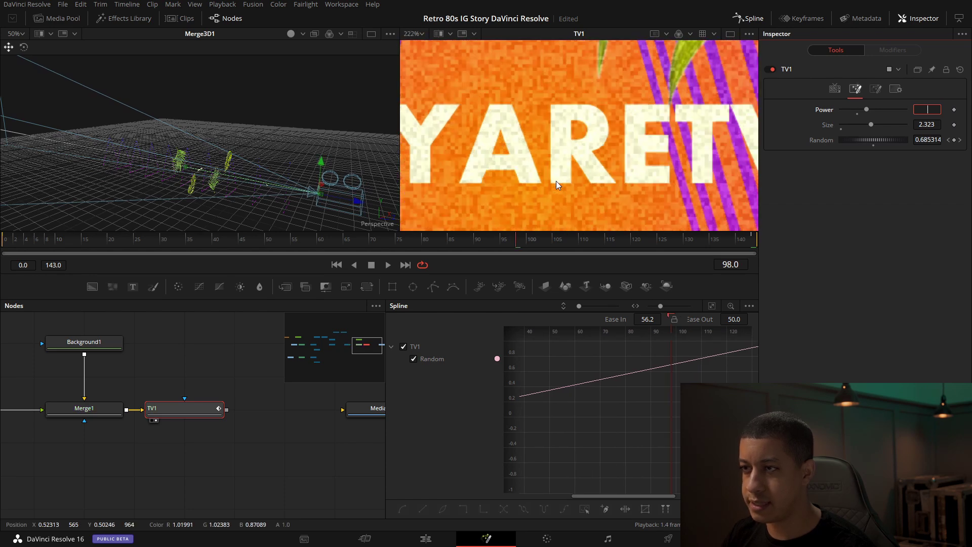
pyautogui.moveTo(524, 243); pyautogui.dragTo(558, 238)
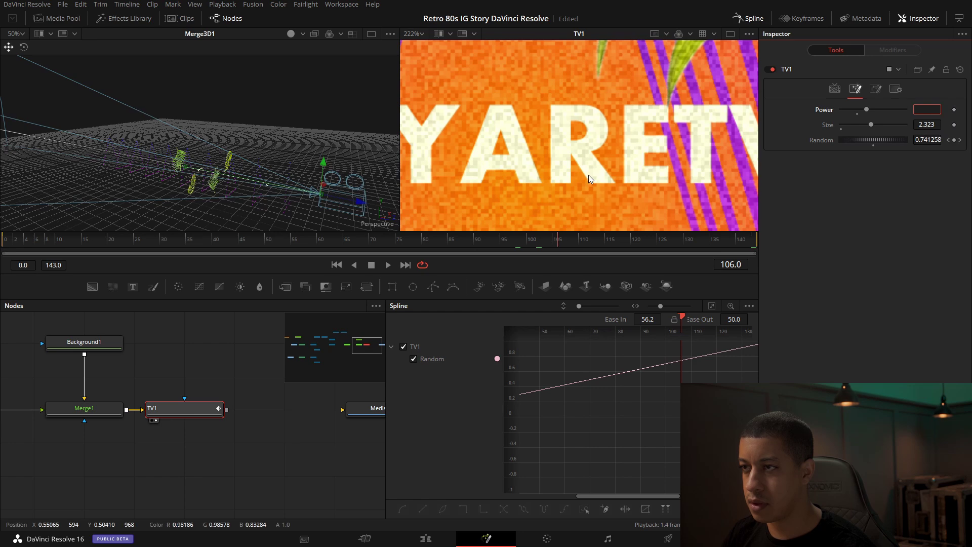
pyautogui.scroll(-5, 587, 173)
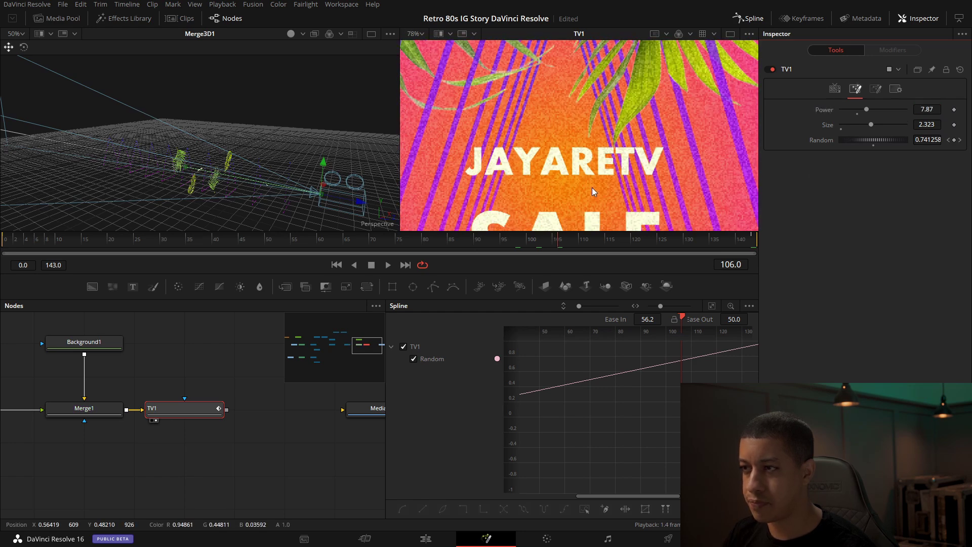
pyautogui.scroll(-5, 591, 184)
pyautogui.scroll(5, 590, 183)
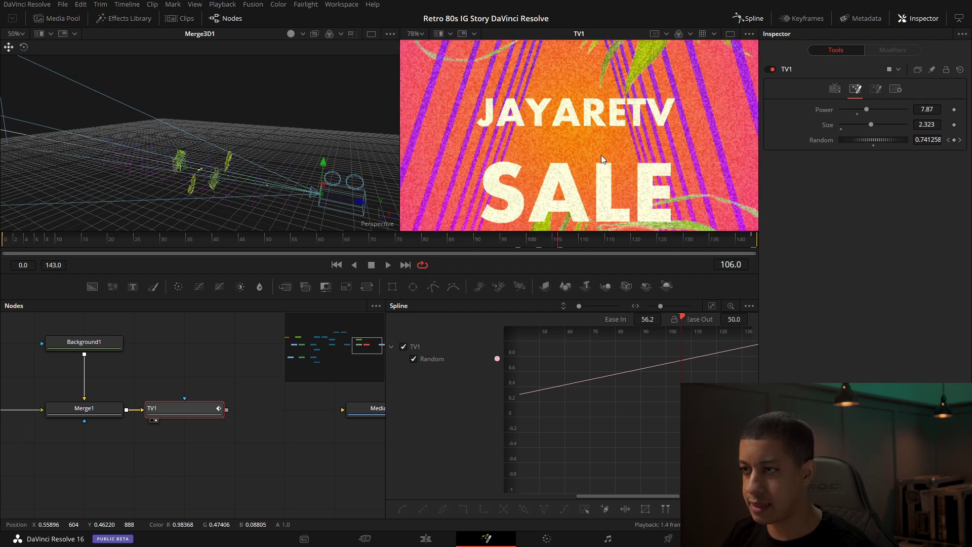
# Restore TV1's noise power to 5.0 and size to 0.0, inspect the grain on the titles and save the project
pyautogui.click(842, 129)
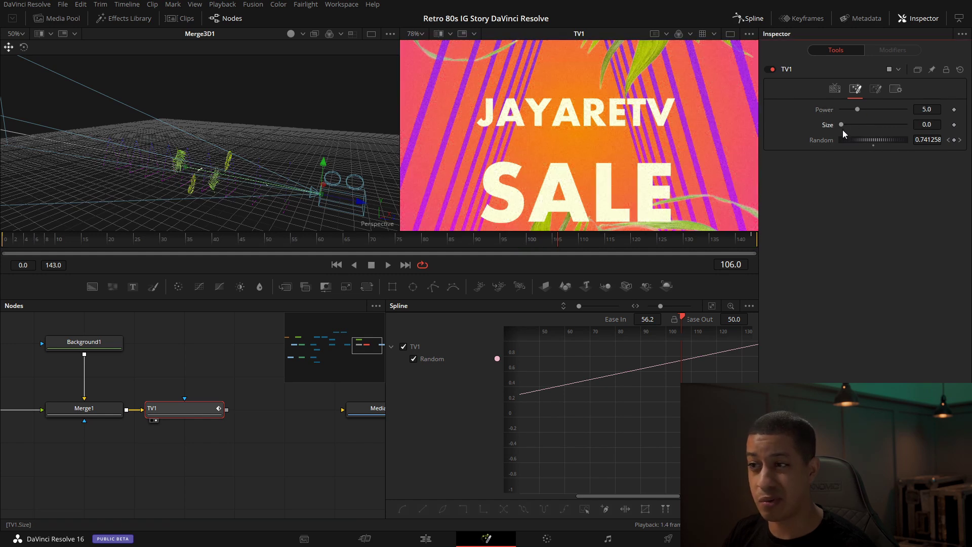
pyautogui.scroll(4, 596, 152)
pyautogui.scroll(-4, 527, 99)
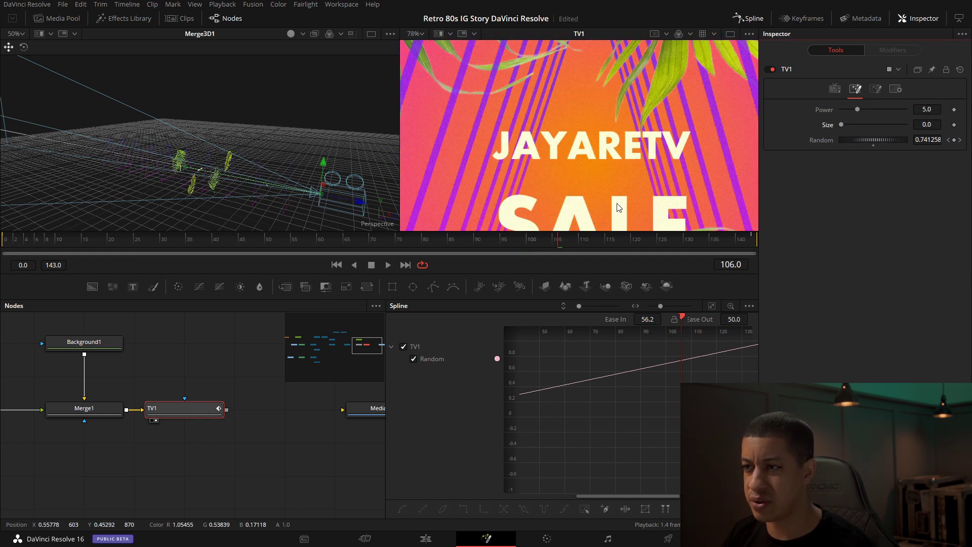
pyautogui.scroll(3, 575, 156)
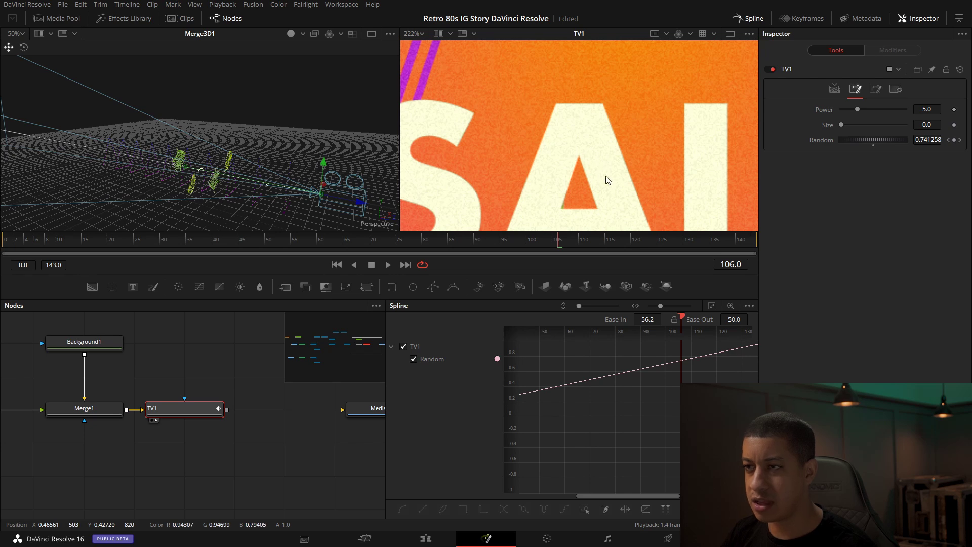
pyautogui.scroll(-7, 607, 180)
pyautogui.hotkey('ctrl', 's')
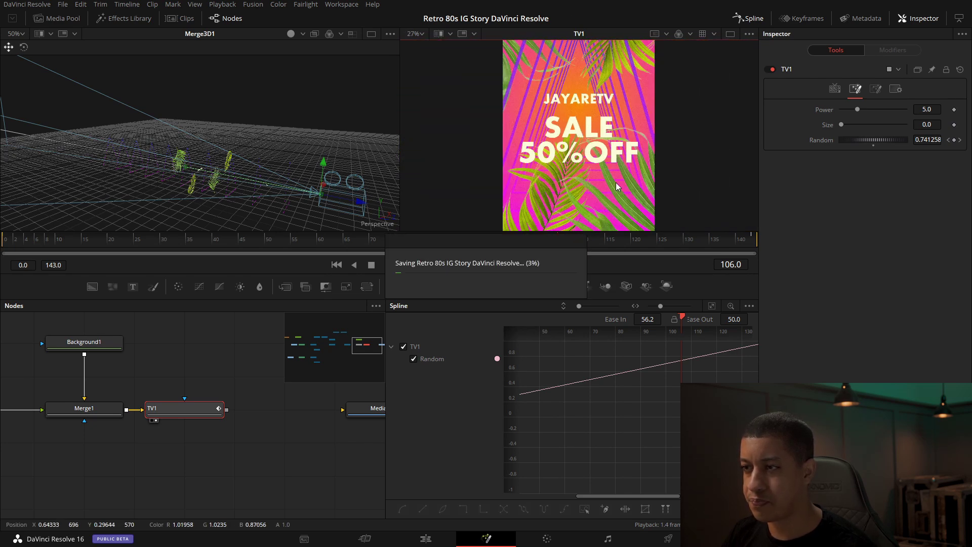
pyautogui.moveTo(589, 84); pyautogui.dragTo(595, 109)
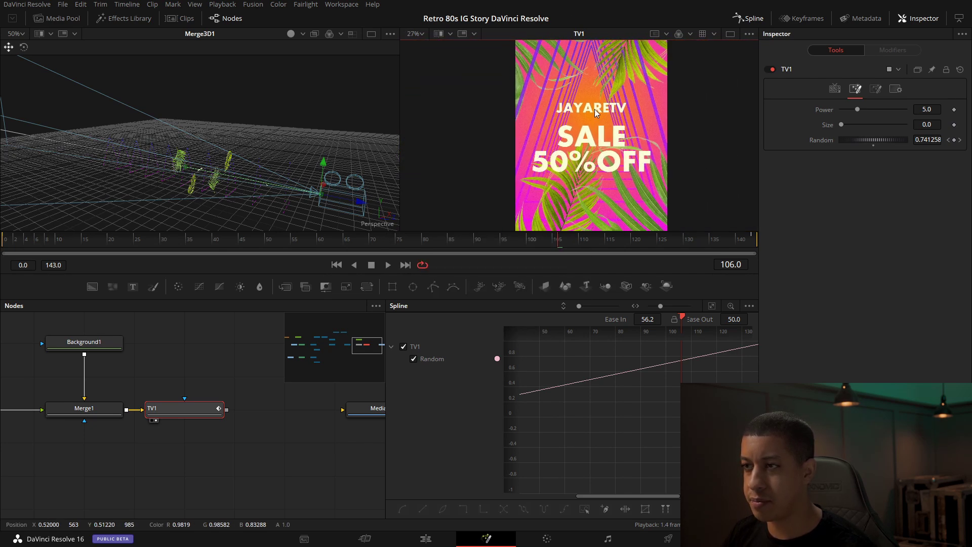
pyautogui.moveTo(627, 162); pyautogui.dragTo(605, 182)
# Connect TV1's output to MediaOut1 and move MediaOut1 in line with it
pyautogui.moveTo(259, 483); pyautogui.dragTo(223, 470)
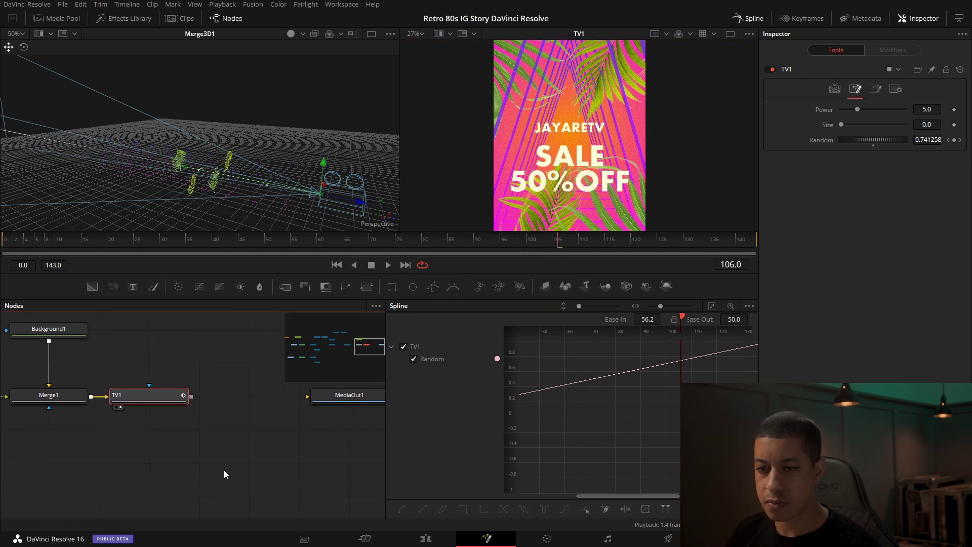
pyautogui.moveTo(202, 408); pyautogui.dragTo(303, 414)
pyautogui.hscroll(1, 338, 418)
pyautogui.click(341, 422)
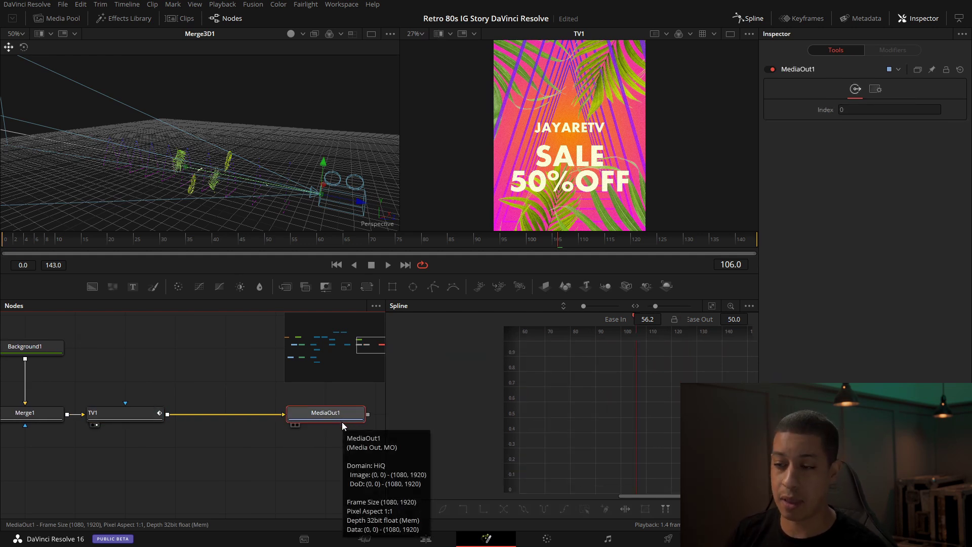
# Switch to the Edit page and play back the Fusion composition in the timeline
pyautogui.click(453, 541)
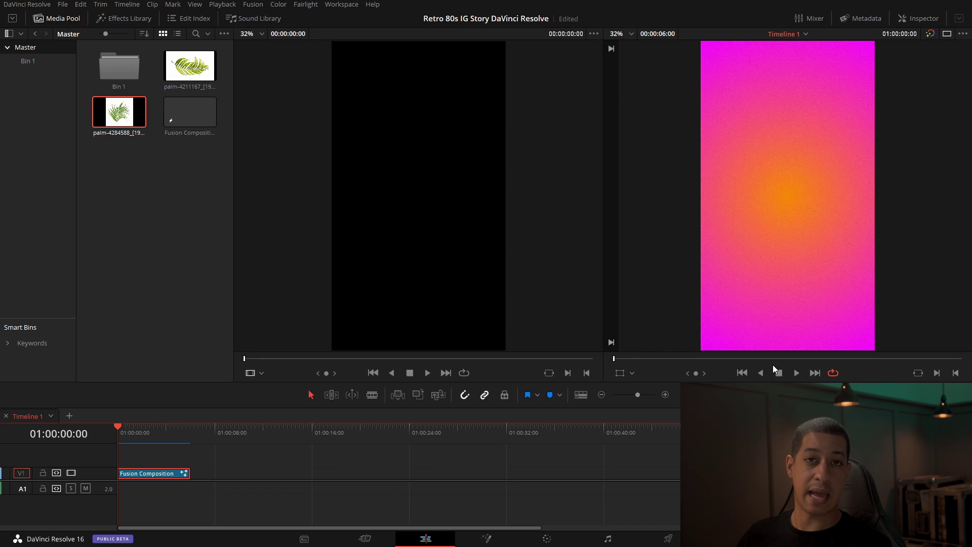
pyautogui.click(796, 374)
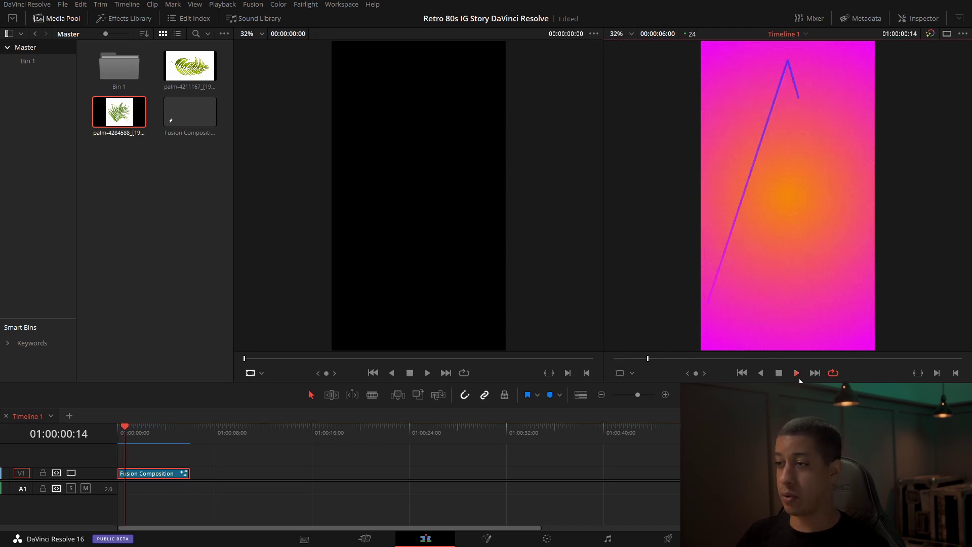